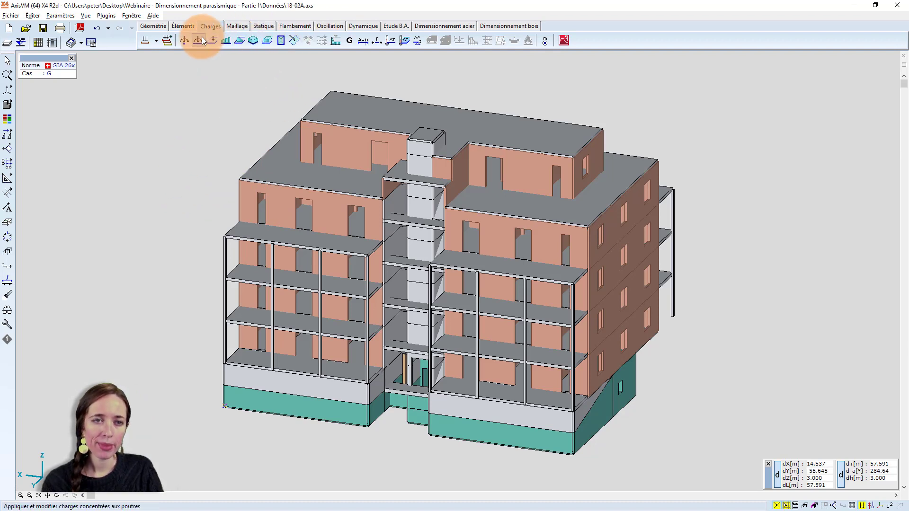
# Review the existing load groups and load cases, PERMANENTES with G and VARIABLES with Q.
pyautogui.click(146, 40)
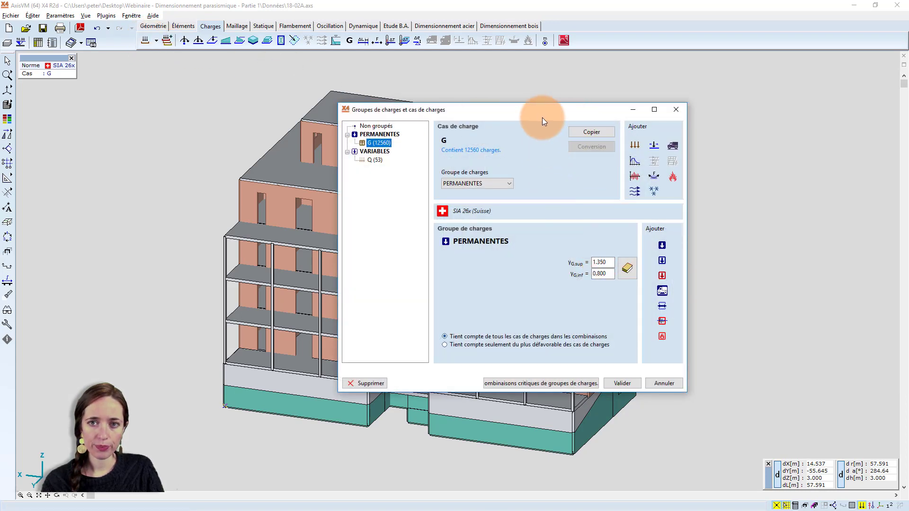
pyautogui.moveTo(538, 108); pyautogui.dragTo(451, 146)
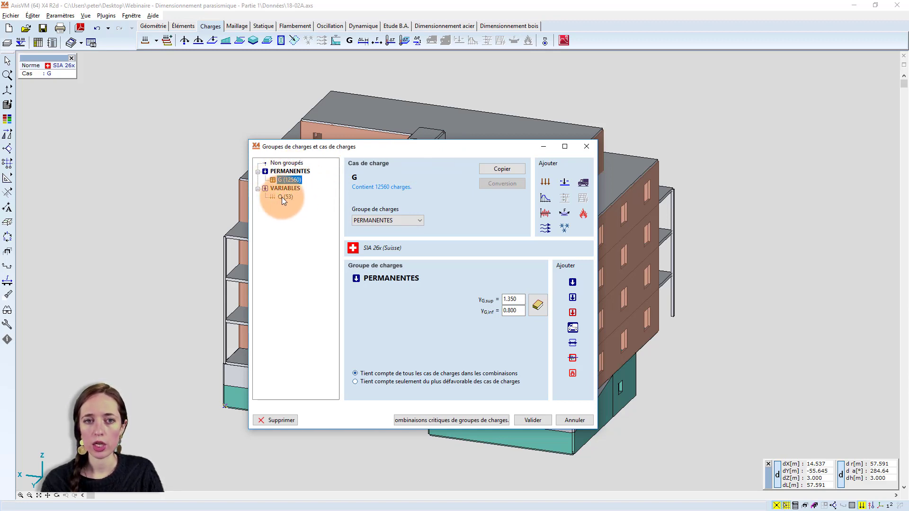
pyautogui.click(533, 419)
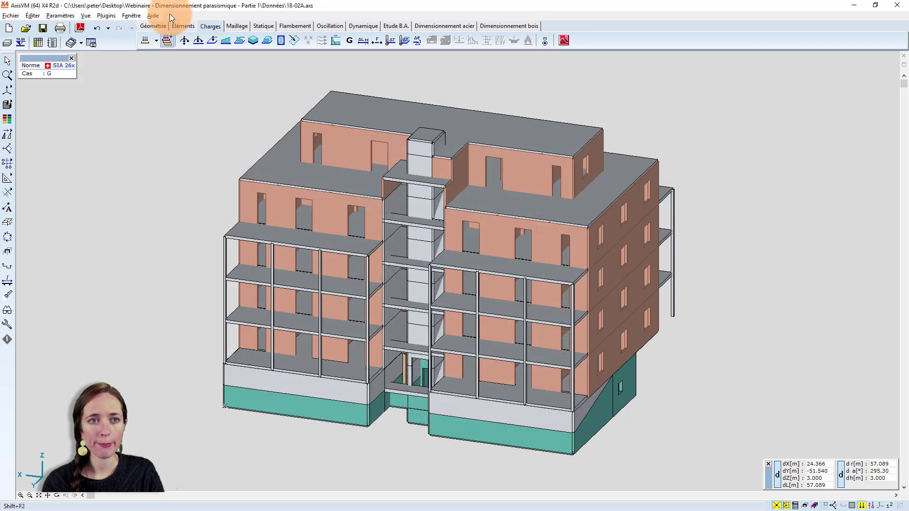
# Add a custom load combination by load cases named Seisme, using the user-defined combination type.
pyautogui.click(167, 41)
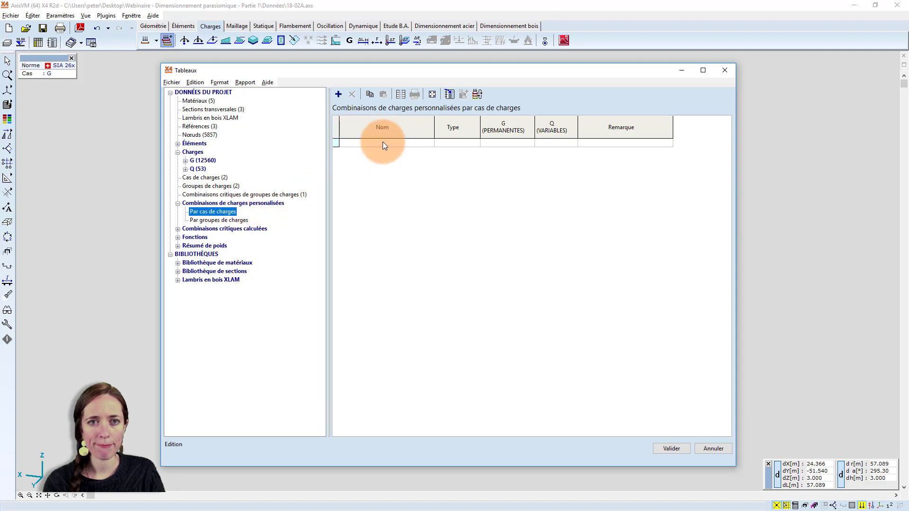
pyautogui.click(337, 95)
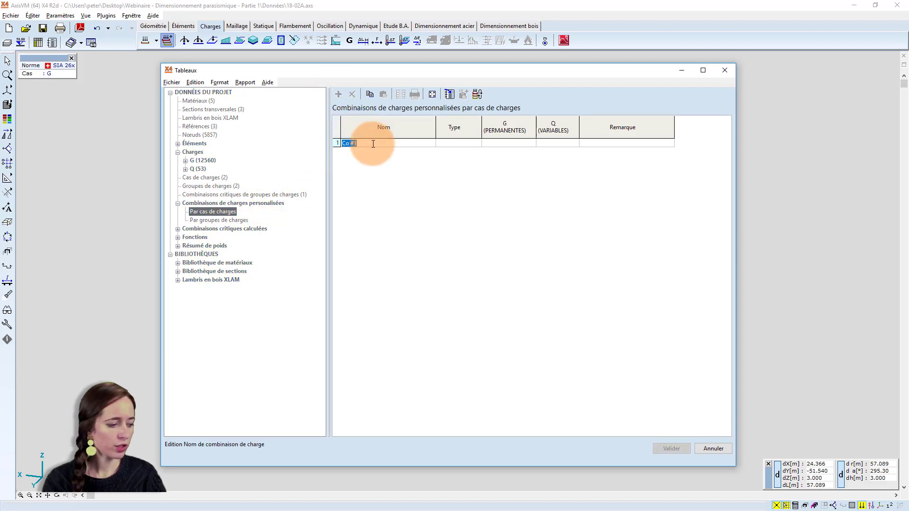
pyautogui.write('Se')
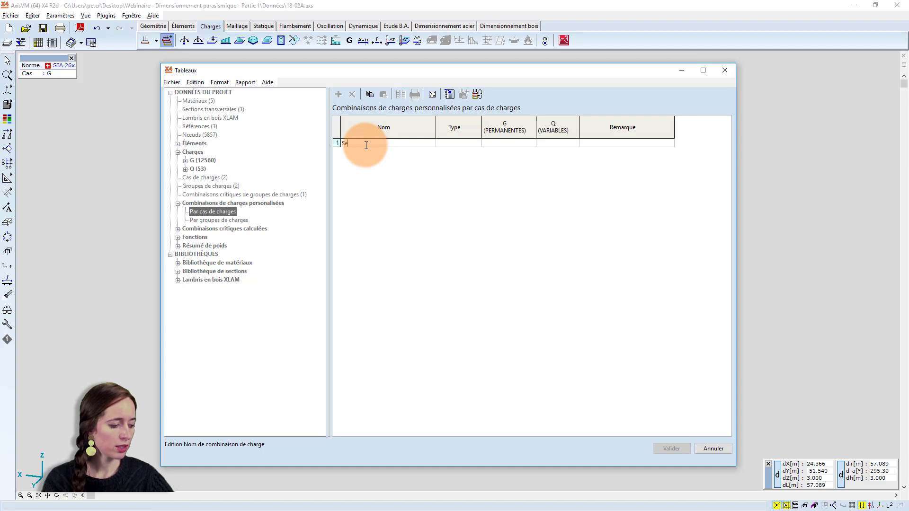
pyautogui.write('isme')
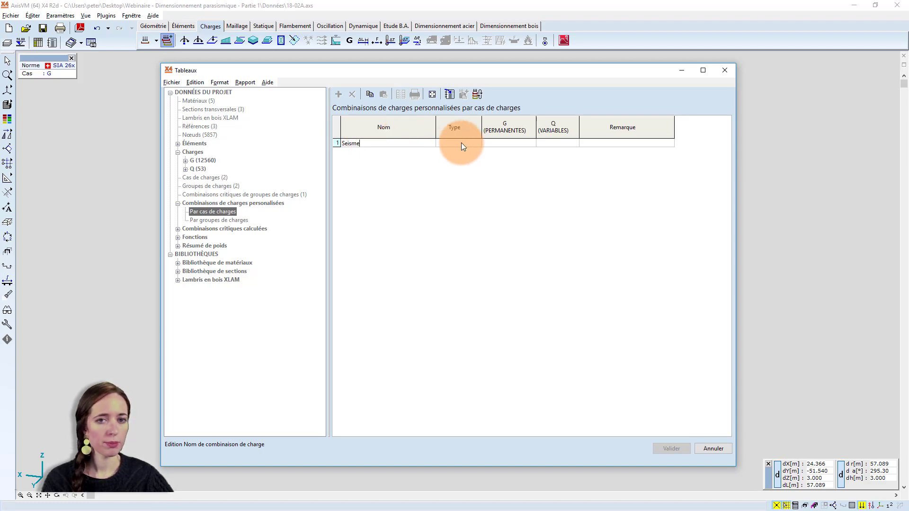
pyautogui.click(459, 143)
pyautogui.scroll(-1, 481, 189)
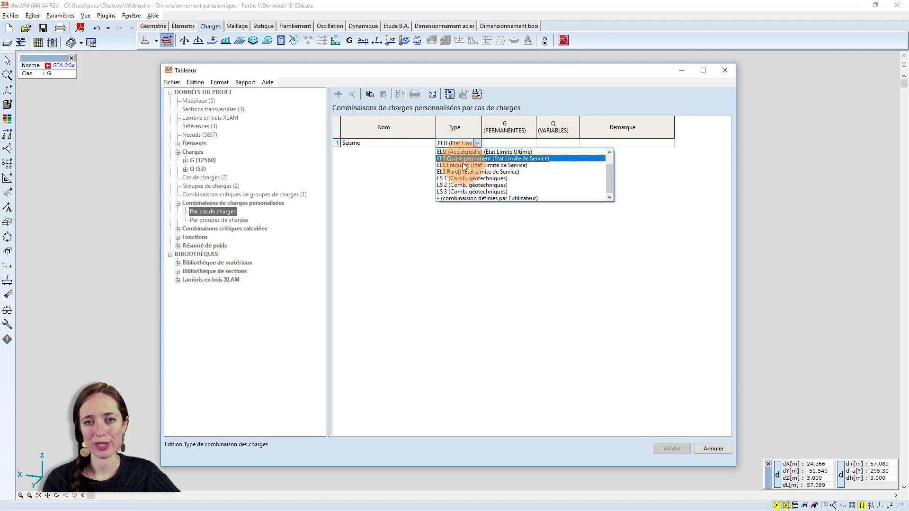
pyautogui.click(481, 198)
# Set the Seisme combination factors to 1.00 for G and 0.30 for Q, and validate the table.
pyautogui.click(512, 142)
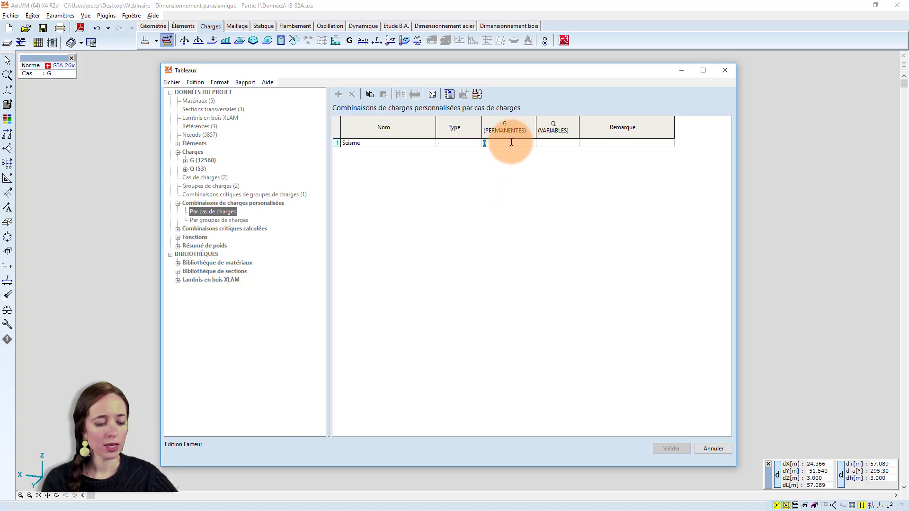
pyautogui.write('1.')
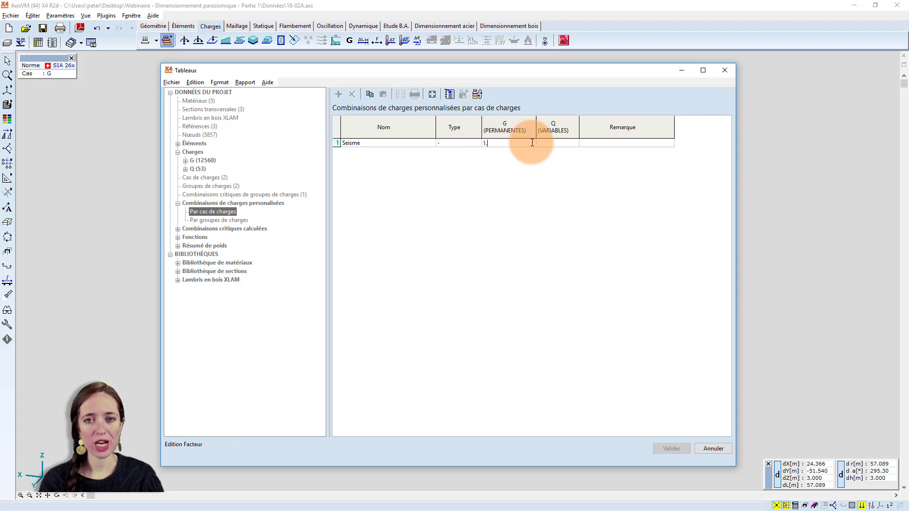
pyautogui.click(550, 142)
pyautogui.write('0.3')
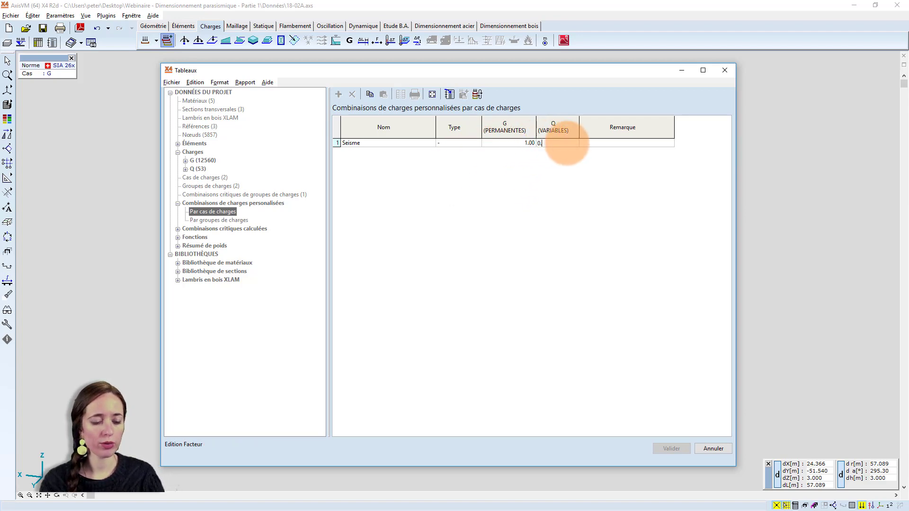
pyautogui.click(608, 142)
pyautogui.click(611, 208)
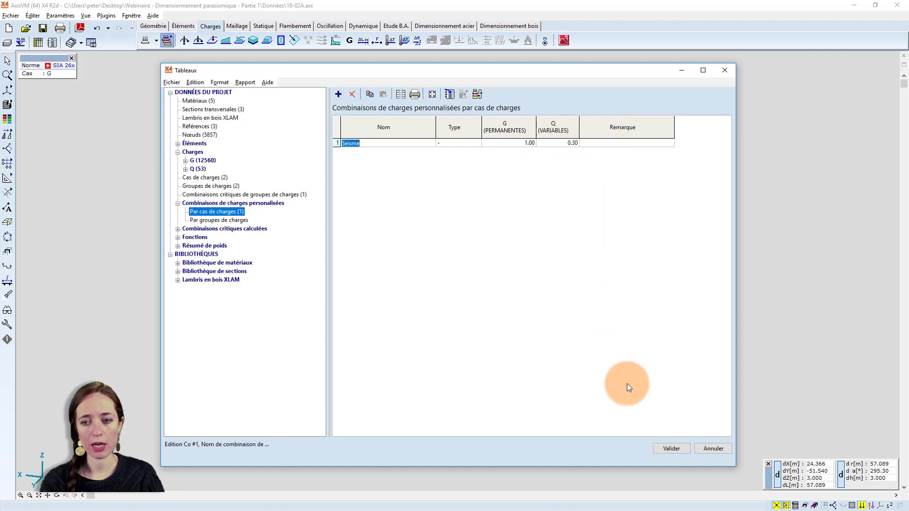
pyautogui.click(678, 450)
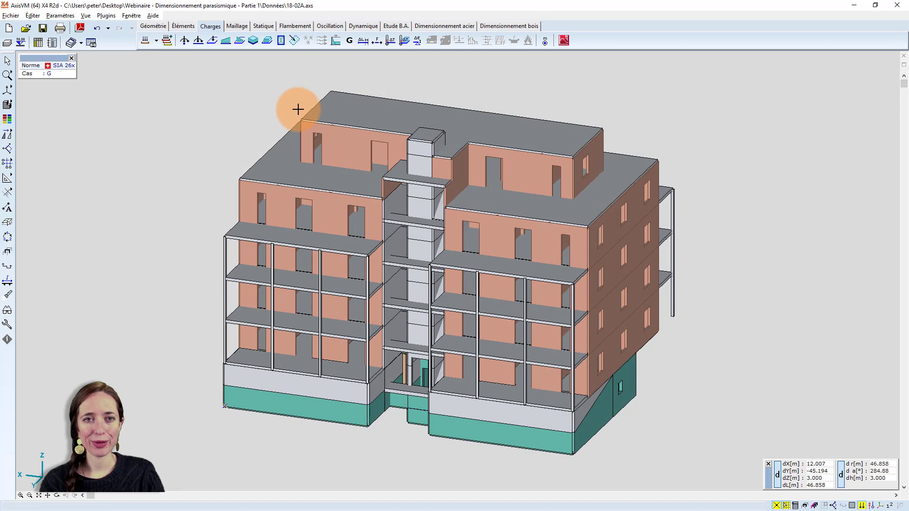
# Set up a first-order oscillation analysis using only the Seisme combination instead of load case G, with 9 mode shapes.
pyautogui.click(333, 27)
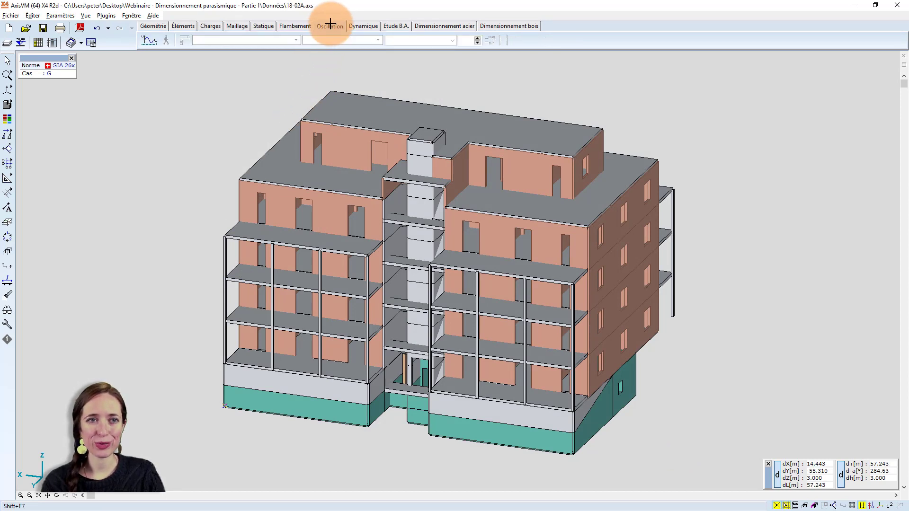
pyautogui.click(147, 42)
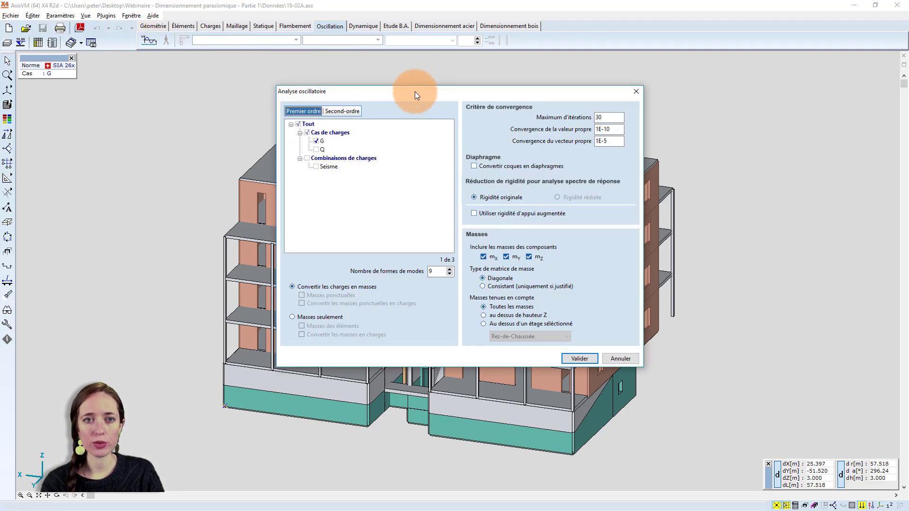
pyautogui.moveTo(415, 92); pyautogui.dragTo(408, 113)
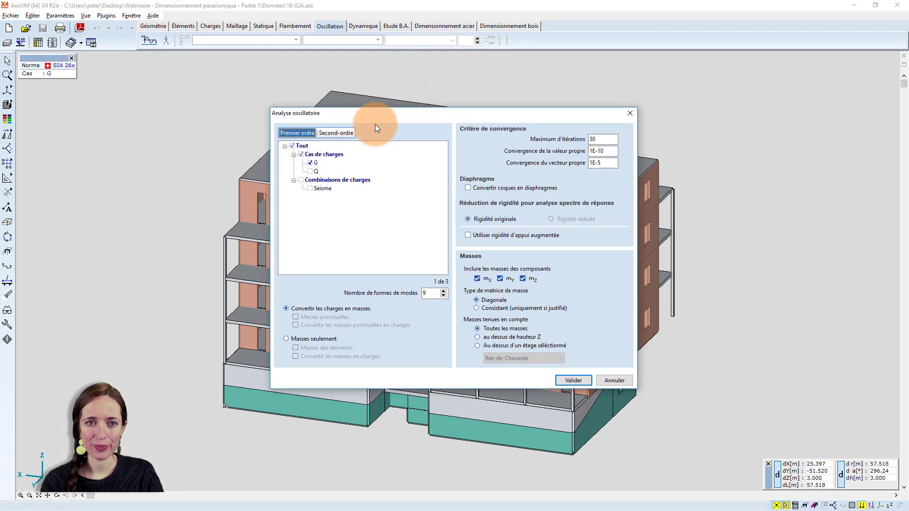
pyautogui.click(310, 162)
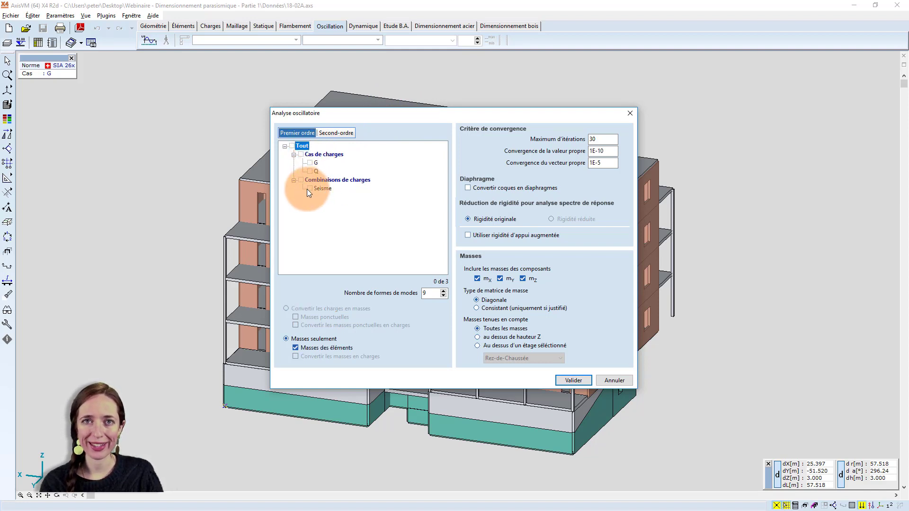
pyautogui.click(310, 189)
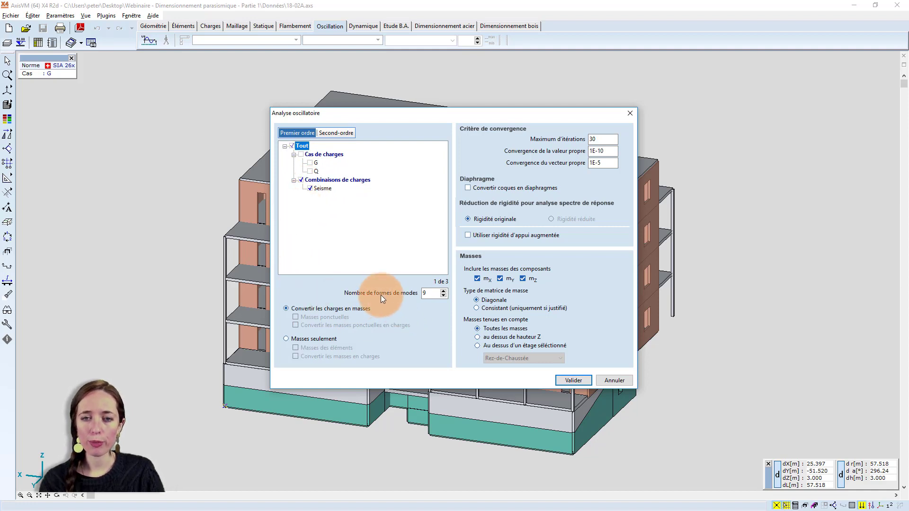
pyautogui.click(429, 295)
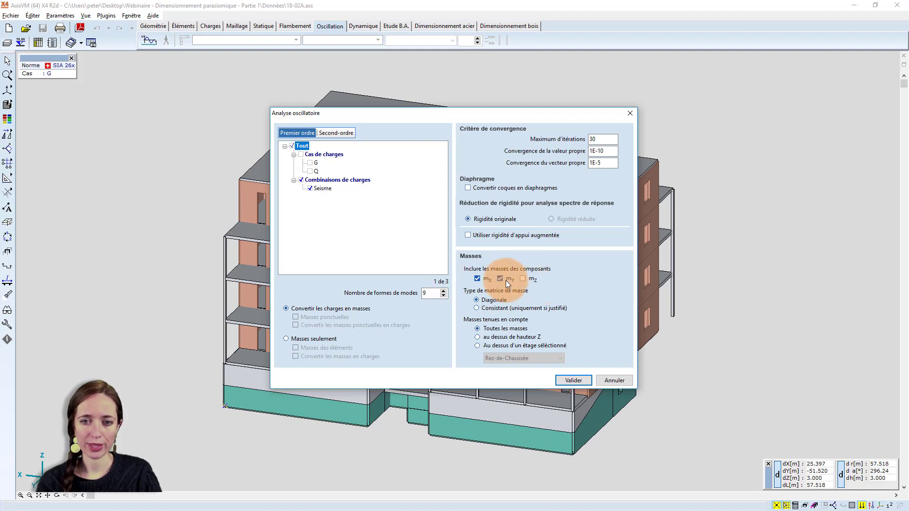
# Run the oscillation analysis with only the mX and mY mass components, counting masses above the Rez-de-Chaussée storey.
pyautogui.click(500, 279)
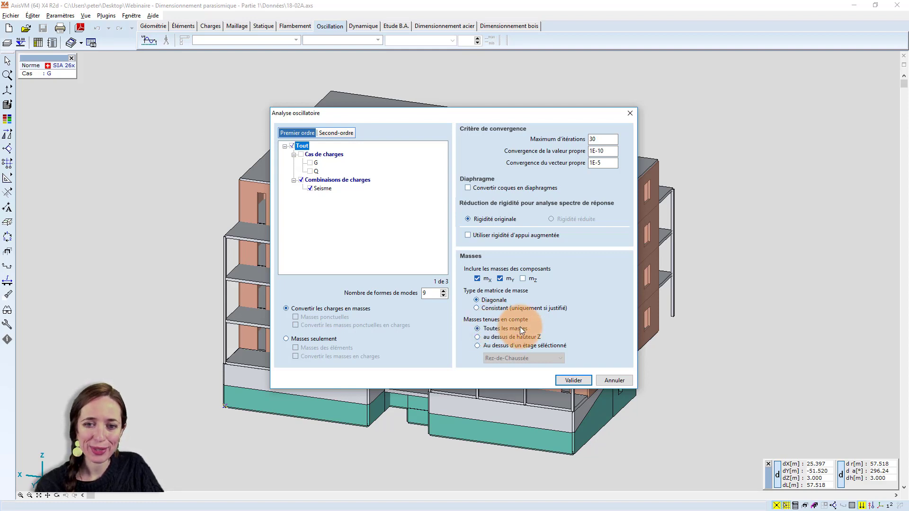
pyautogui.click(480, 346)
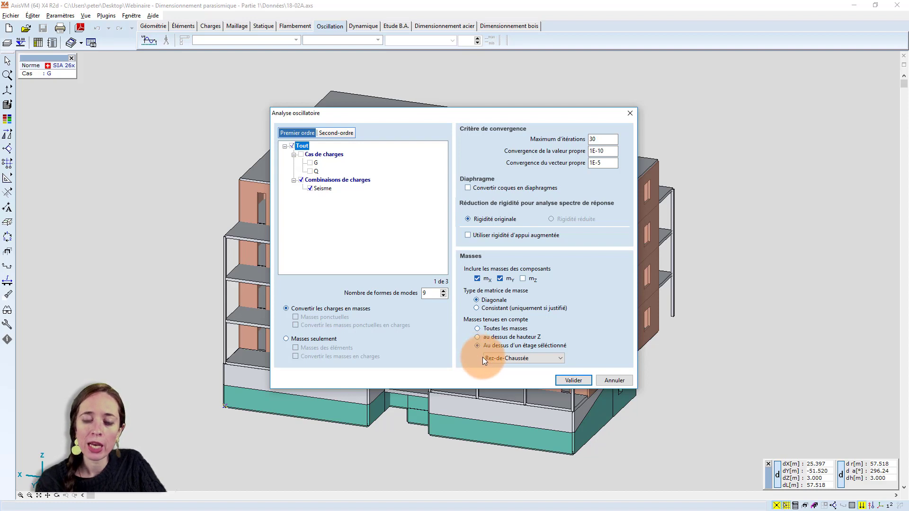
pyautogui.moveTo(457, 110); pyautogui.dragTo(597, 86)
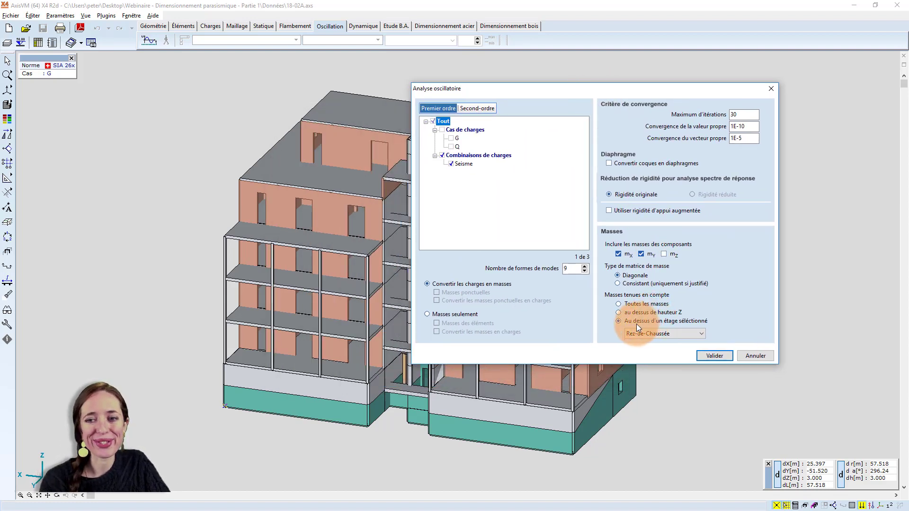
pyautogui.click(636, 321)
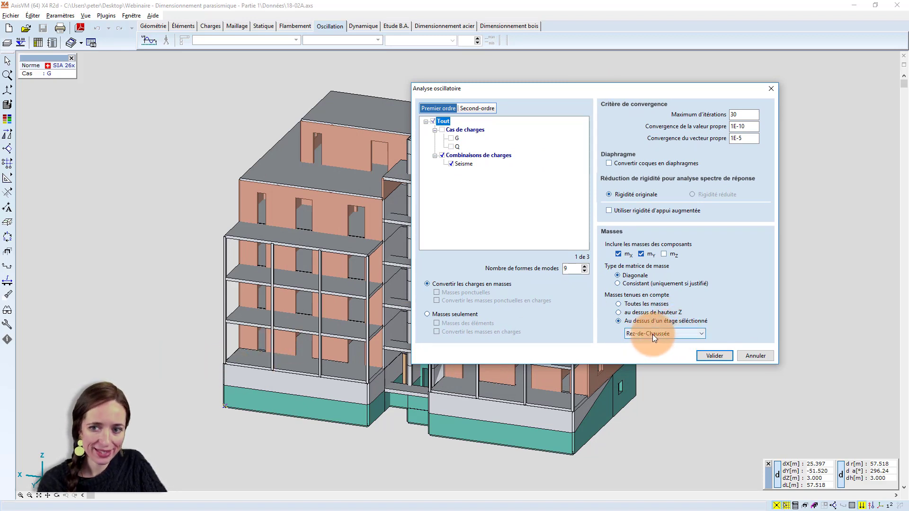
pyautogui.click(716, 356)
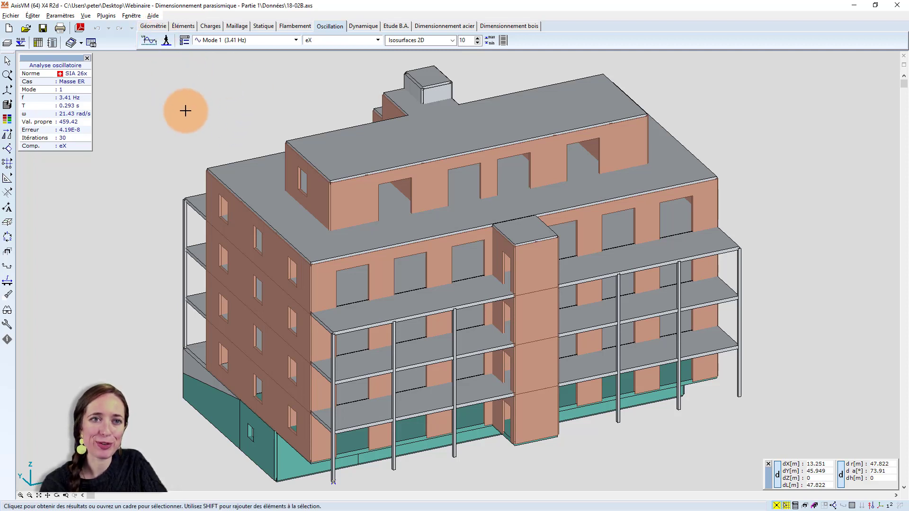
# Display the Mode 1 oscillation results on the deformed shape with a scale factor of 15.
pyautogui.click(223, 41)
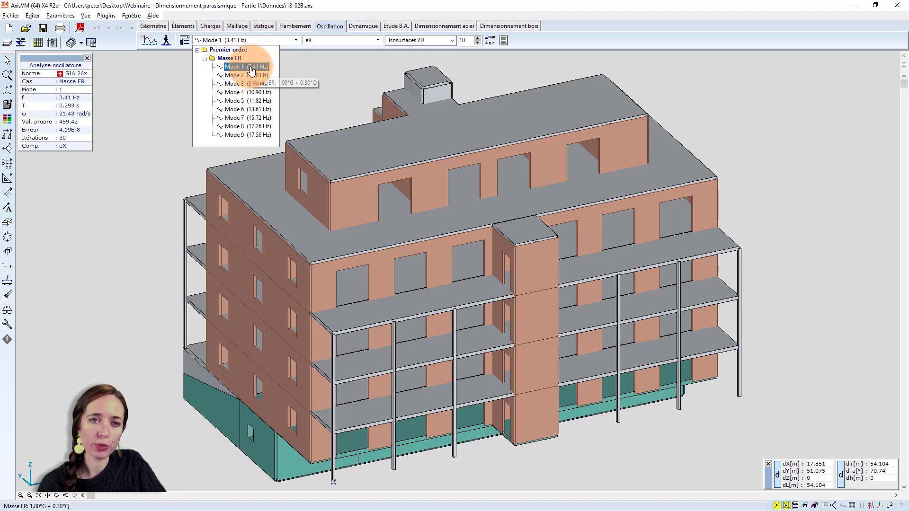
pyautogui.click(254, 40)
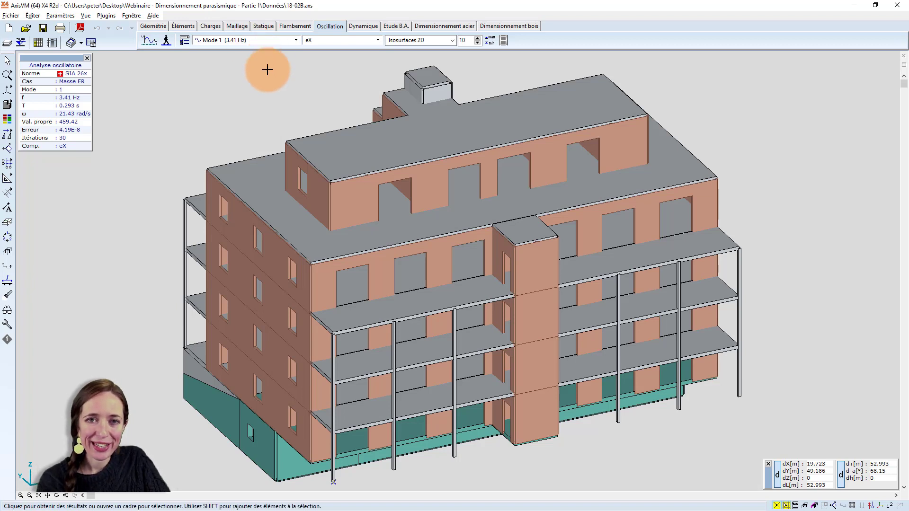
pyautogui.click(185, 42)
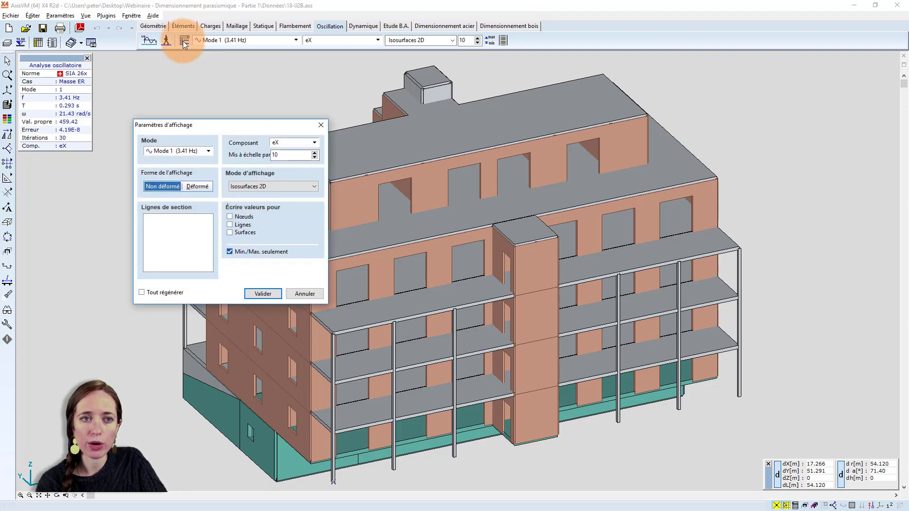
pyautogui.click(198, 186)
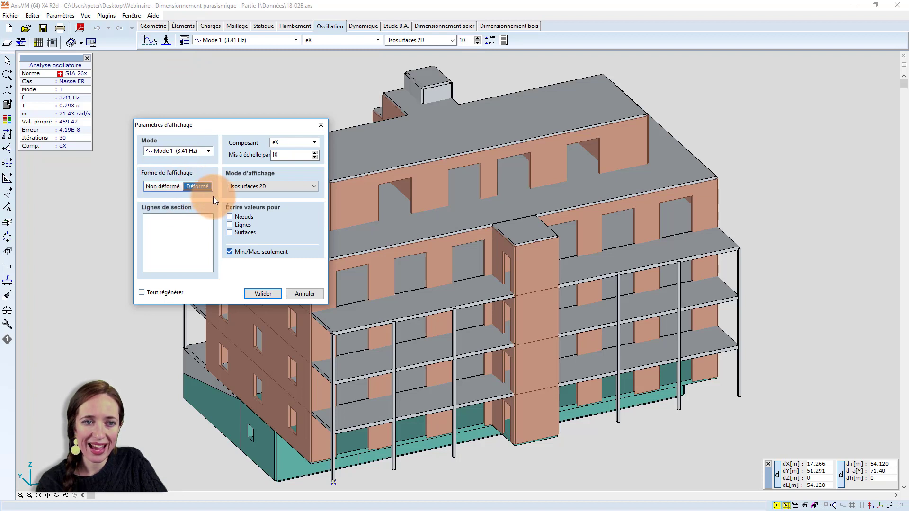
pyautogui.click(263, 293)
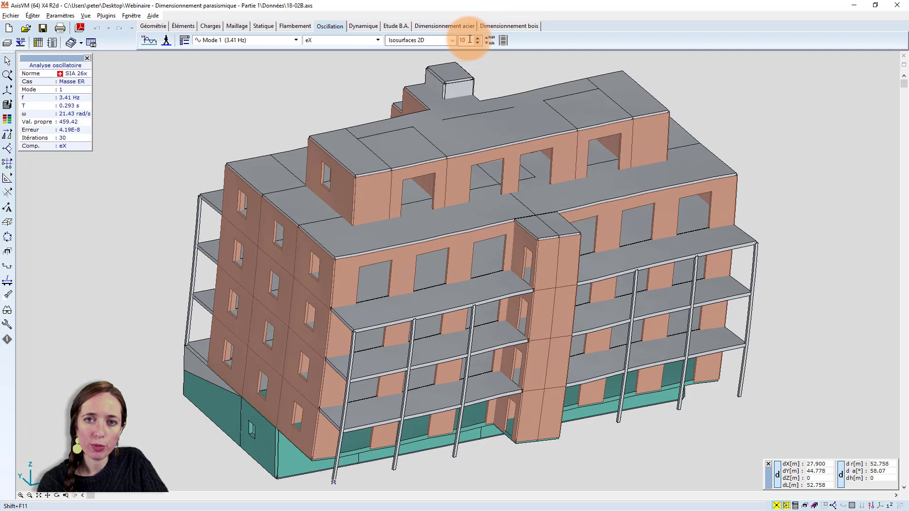
pyautogui.moveTo(468, 40); pyautogui.dragTo(421, 41)
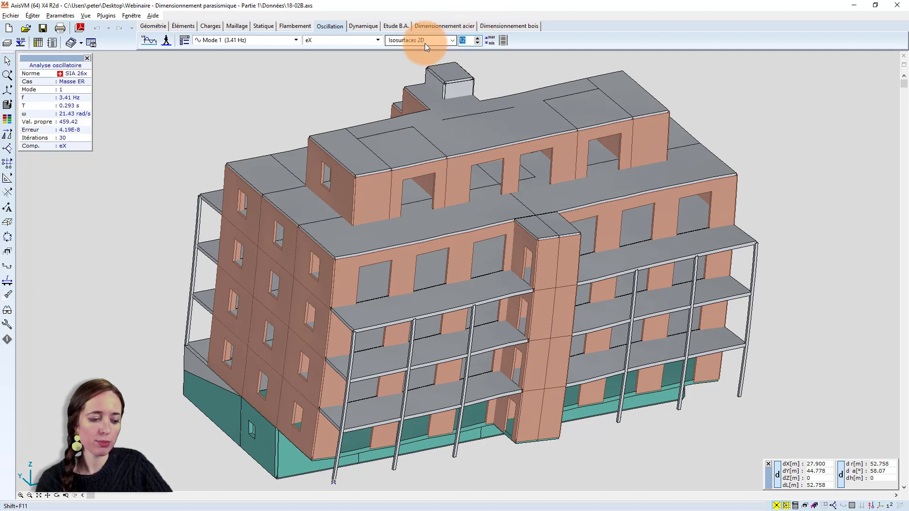
pyautogui.write('15')
pyautogui.press('Return')
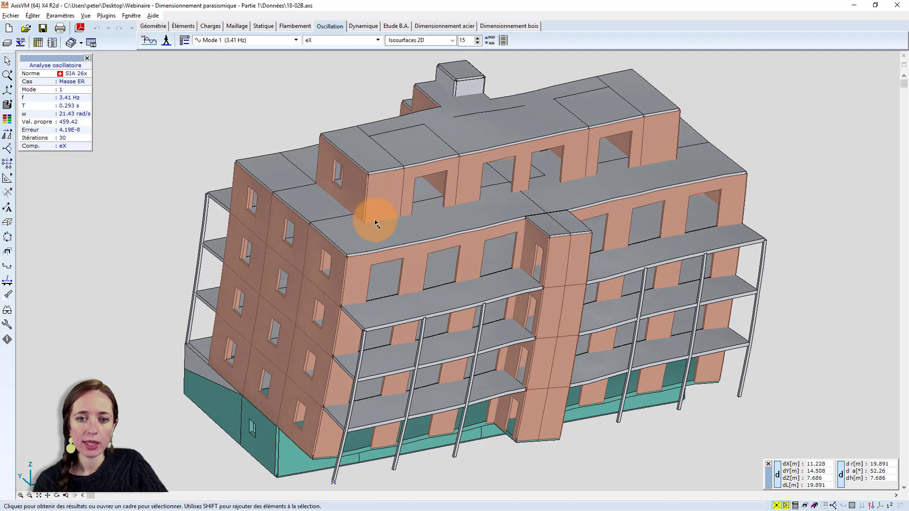
# Switch the displayed deformed shape of the building to Mode 2.
pyautogui.click(63, 496)
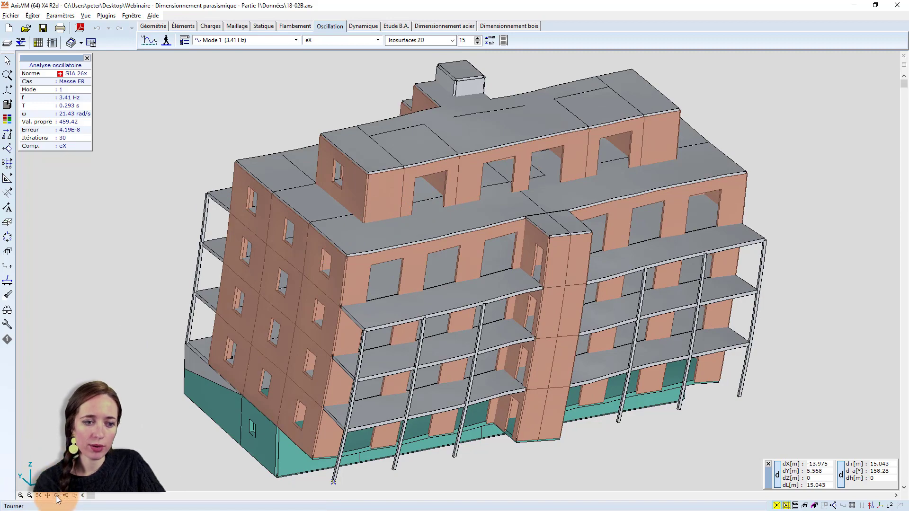
pyautogui.moveTo(259, 319); pyautogui.dragTo(300, 315)
pyautogui.moveTo(363, 270); pyautogui.dragTo(416, 219)
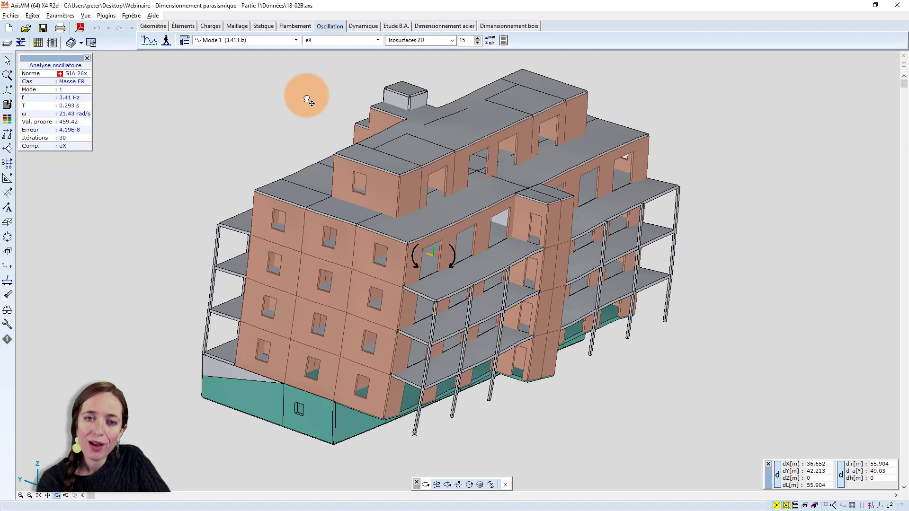
pyautogui.moveTo(306, 96); pyautogui.dragTo(306, 99)
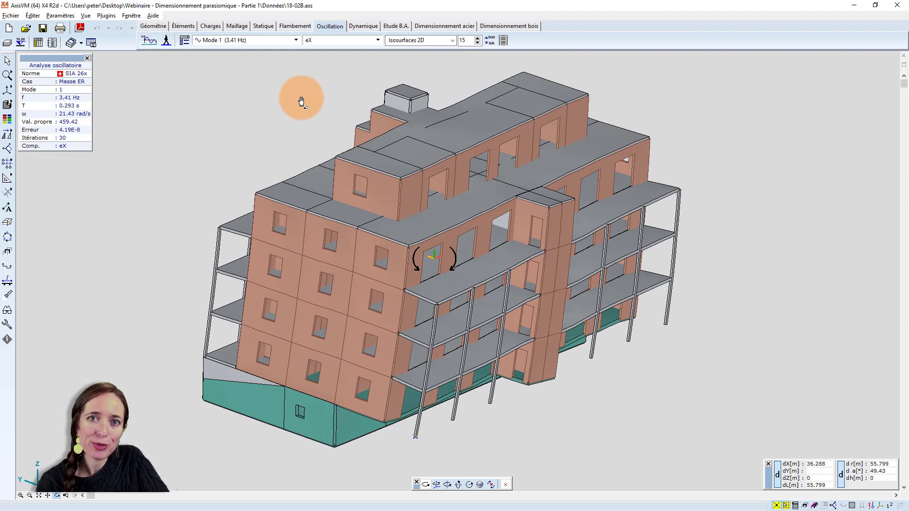
pyautogui.click(234, 40)
pyautogui.click(240, 77)
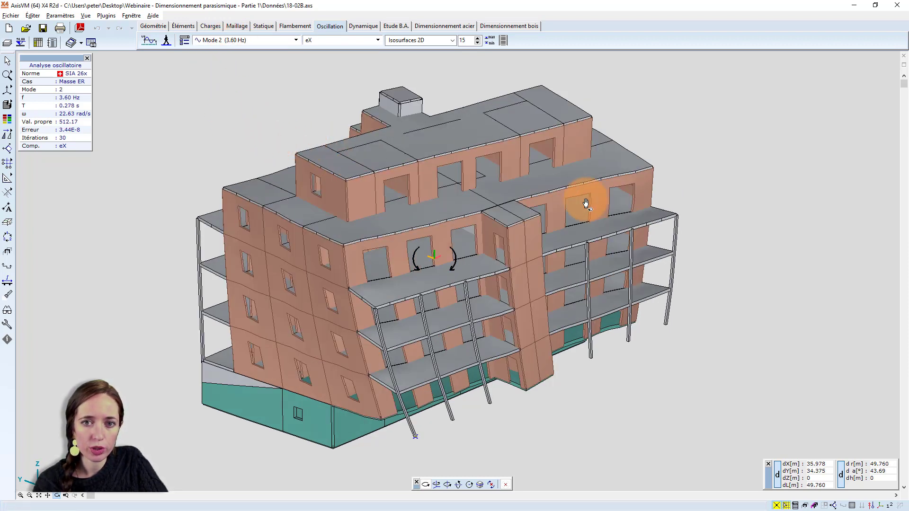
# Examine the building's deformed shapes for Mode 3, Mode 4 and Mode 6 in turn.
pyautogui.moveTo(584, 203)
pyautogui.mouseDown()
pyautogui.moveTo(371, 217)
pyautogui.moveTo(520, 237)
pyautogui.moveTo(576, 212)
pyautogui.mouseUp()
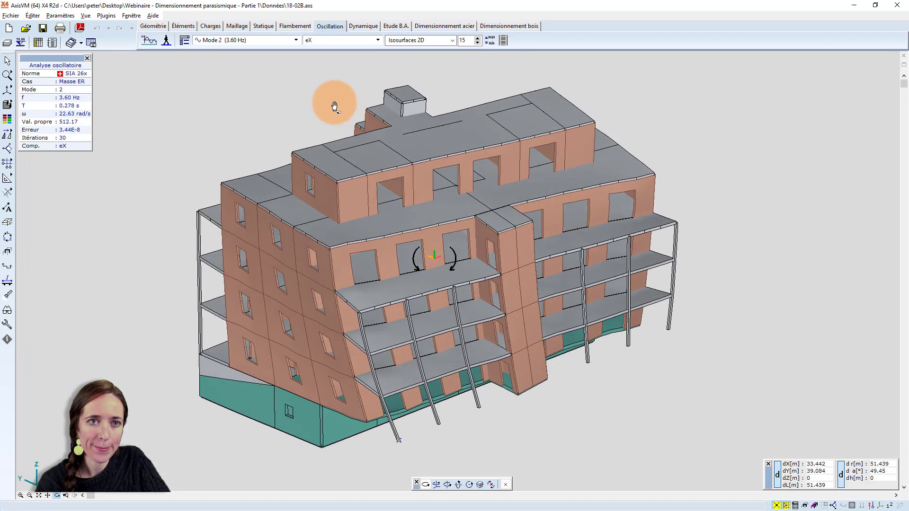
pyautogui.click(235, 40)
pyautogui.click(238, 88)
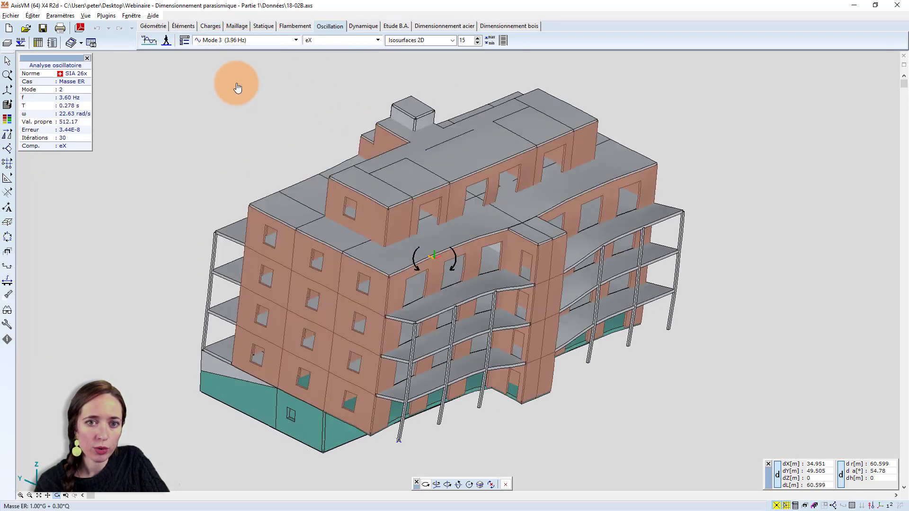
pyautogui.click(256, 39)
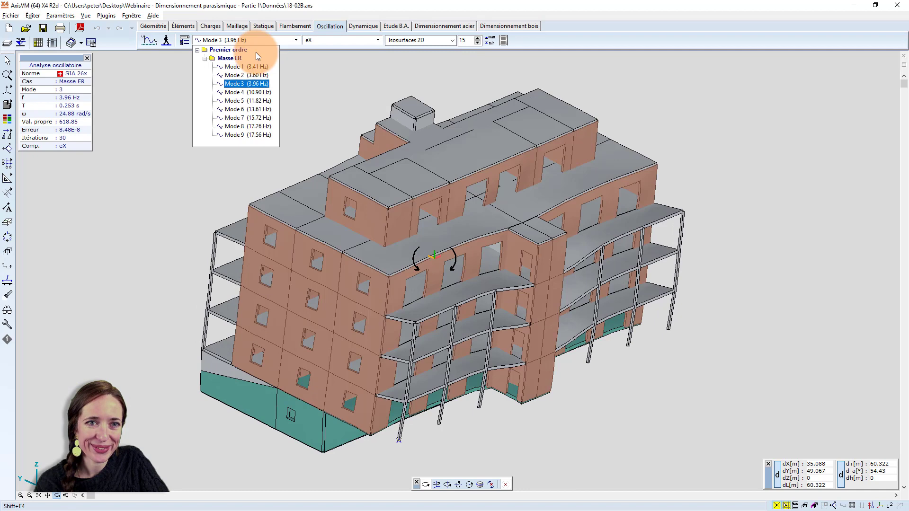
pyautogui.click(258, 95)
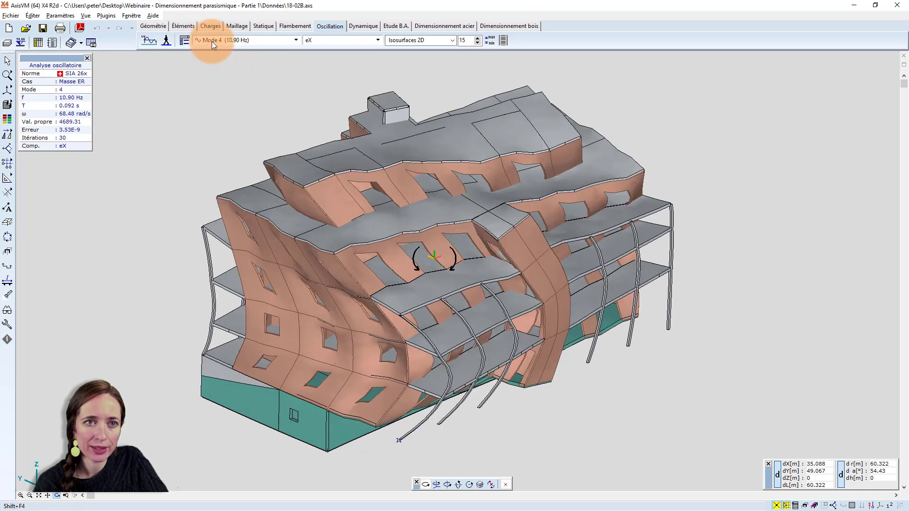
pyautogui.click(214, 40)
pyautogui.click(222, 109)
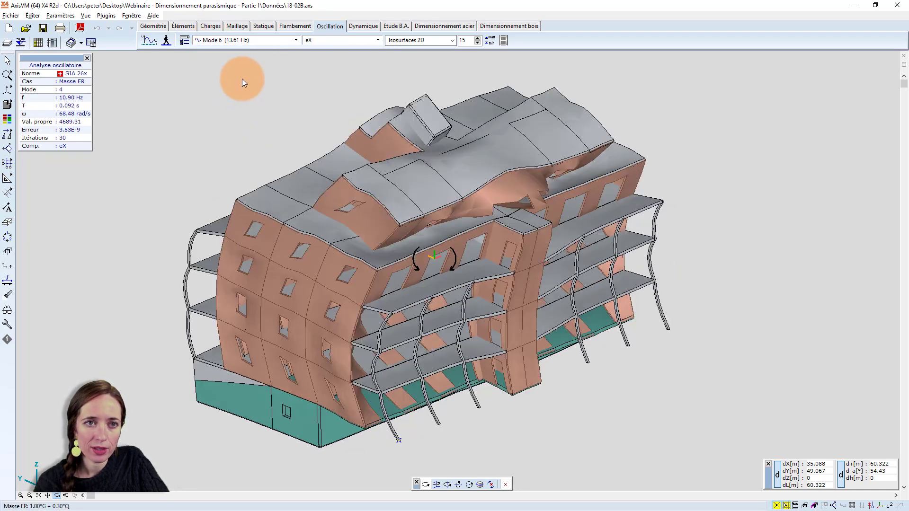
# Examine the building's deformed shapes for the higher modes: Mode 7, Mode 8 and Mode 9.
pyautogui.click(249, 40)
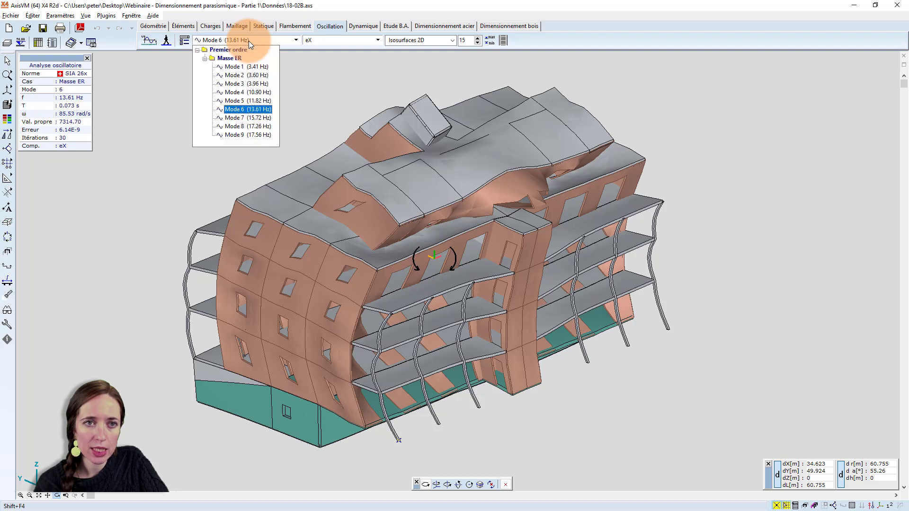
pyautogui.click(249, 118)
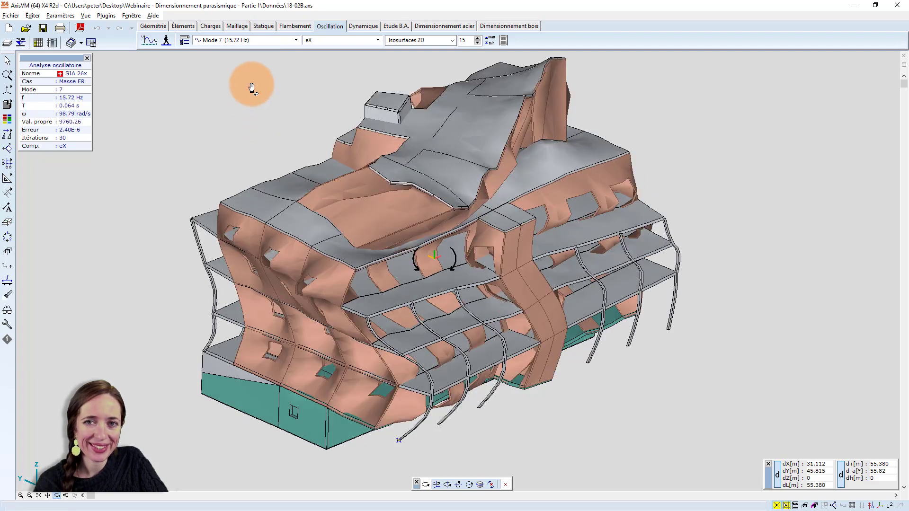
pyautogui.click(221, 43)
pyautogui.click(238, 128)
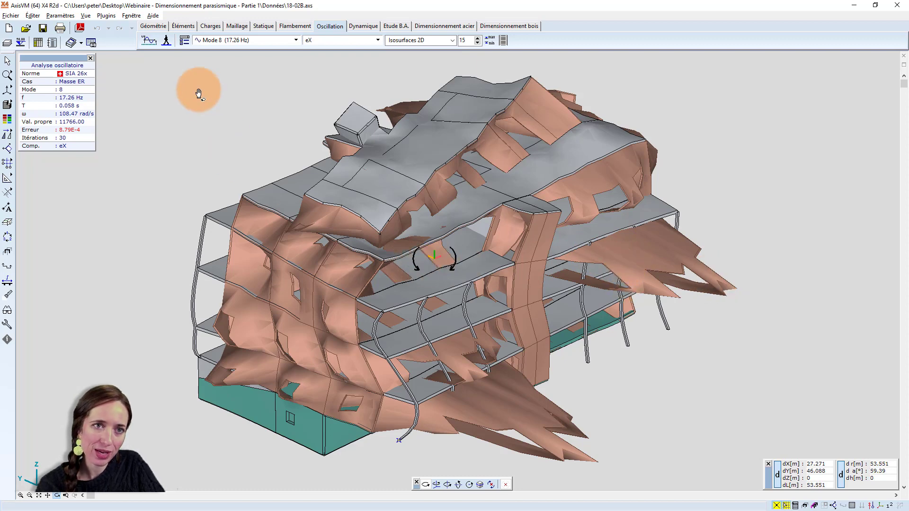
pyautogui.click(237, 40)
pyautogui.click(241, 138)
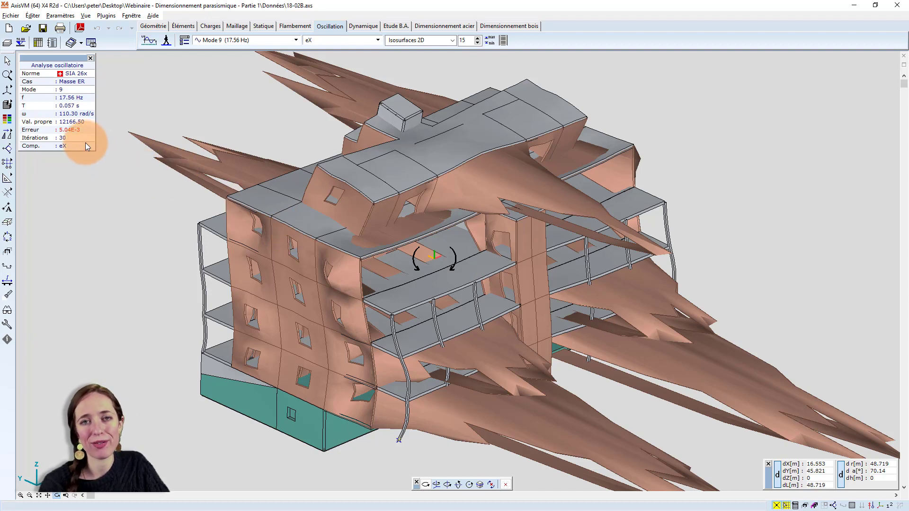
# Open the modal mass factors table for Masse ER and examine the X and Y factors of the nine modes.
pyautogui.click(37, 43)
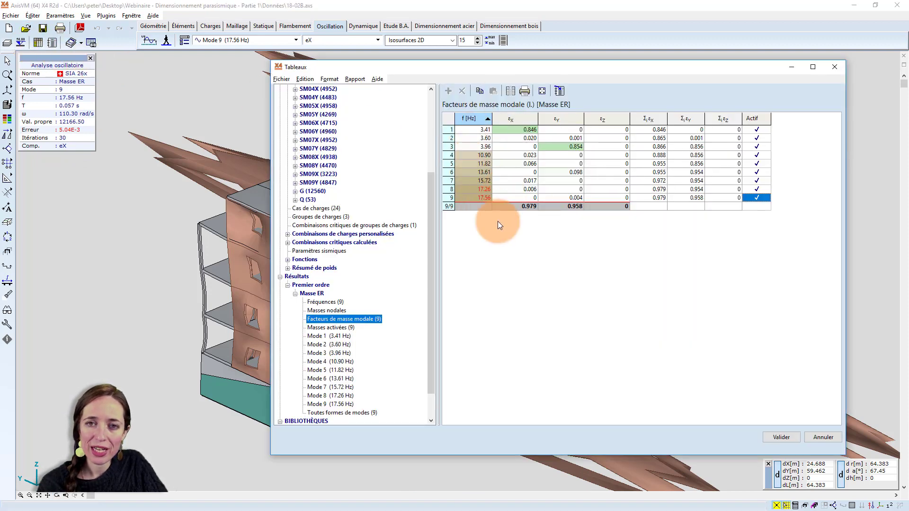
pyautogui.moveTo(574, 66); pyautogui.dragTo(470, 84)
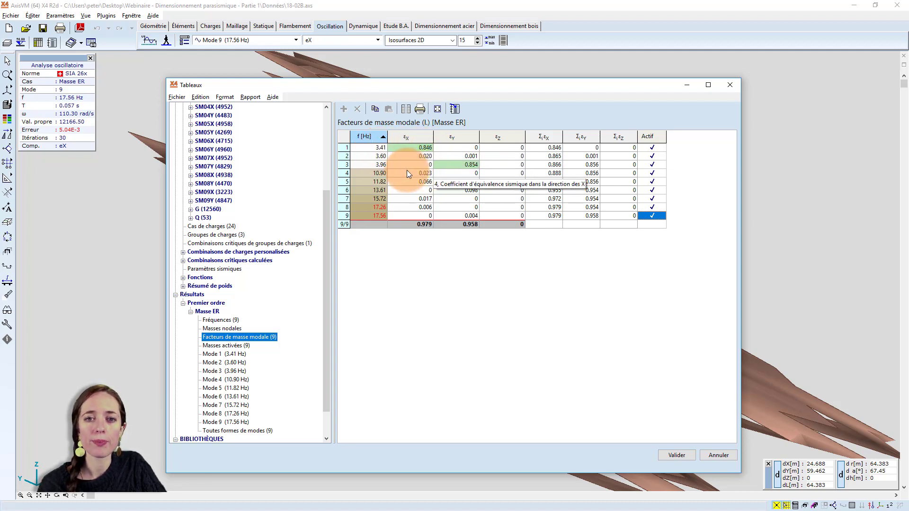
pyautogui.click(460, 166)
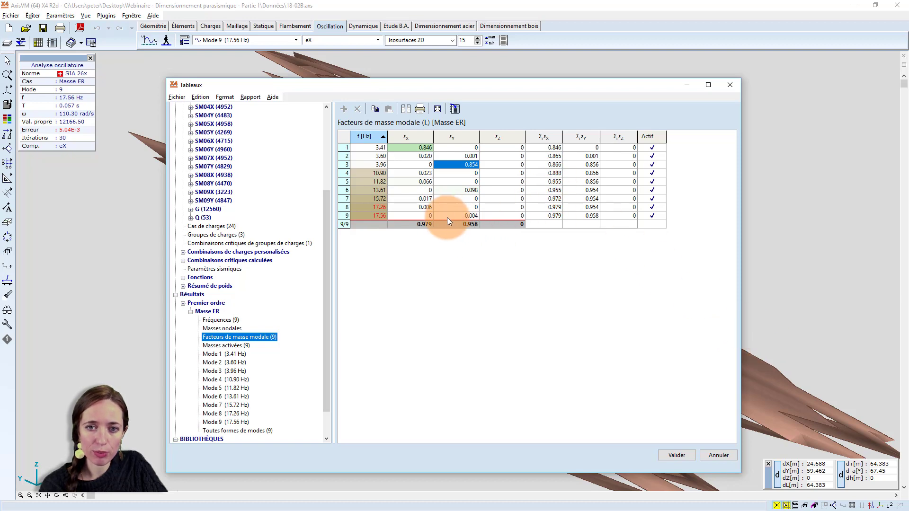
pyautogui.moveTo(470, 82); pyautogui.dragTo(409, 67)
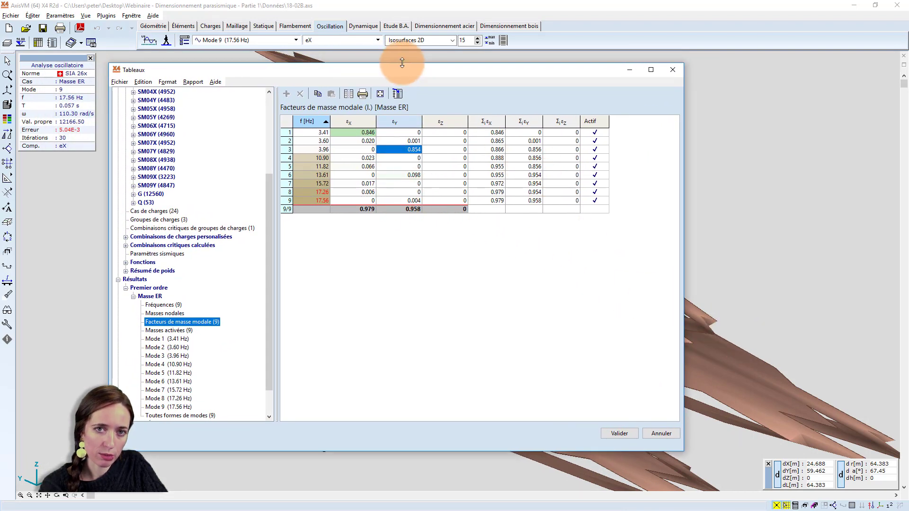
pyautogui.moveTo(404, 67); pyautogui.dragTo(545, 69)
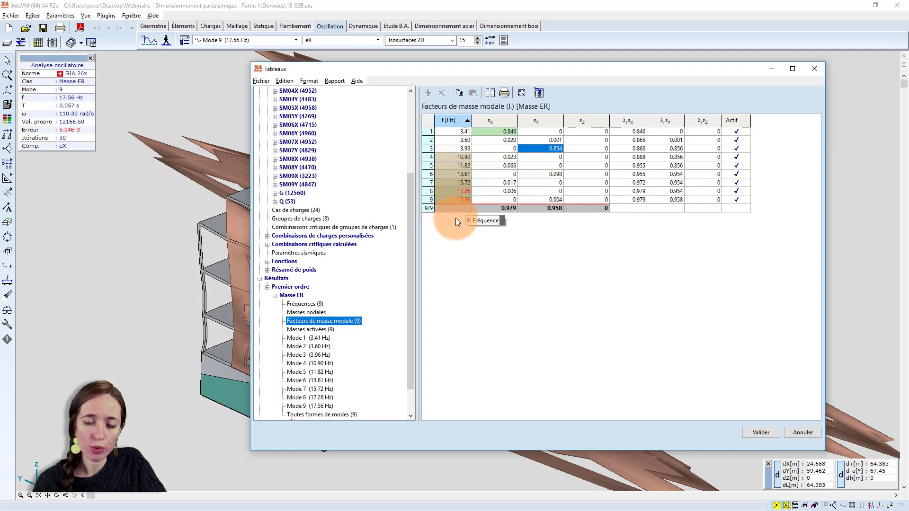
# Examine the solution errors of the higher modes, especially mode 8, in the Masse ER frequencies table.
pyautogui.click(300, 304)
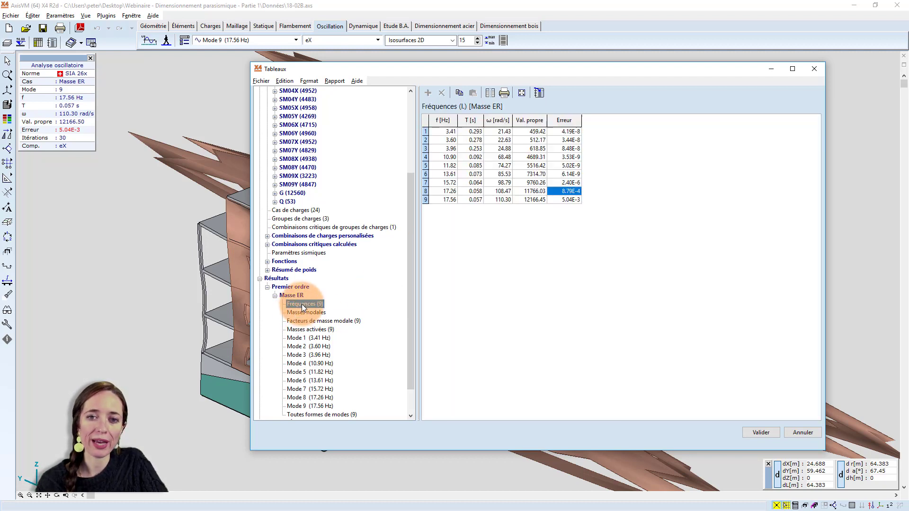
pyautogui.click(441, 194)
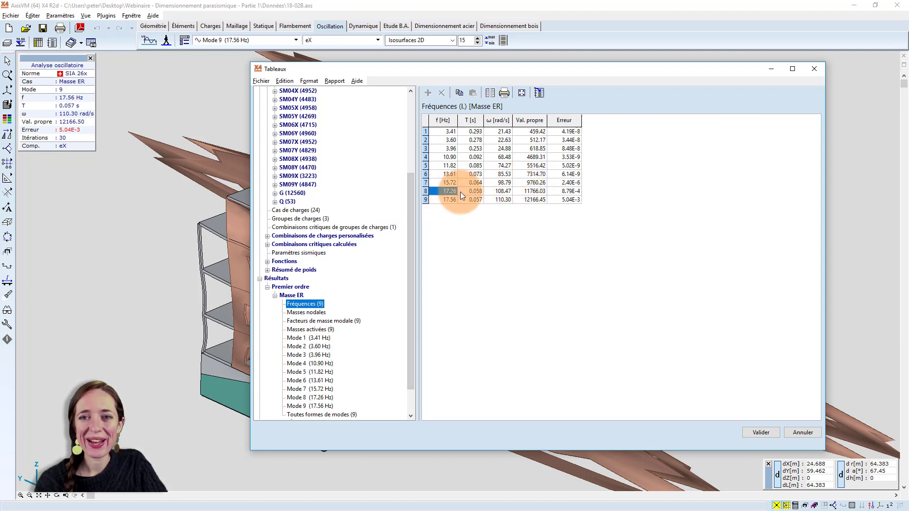
pyautogui.click(580, 192)
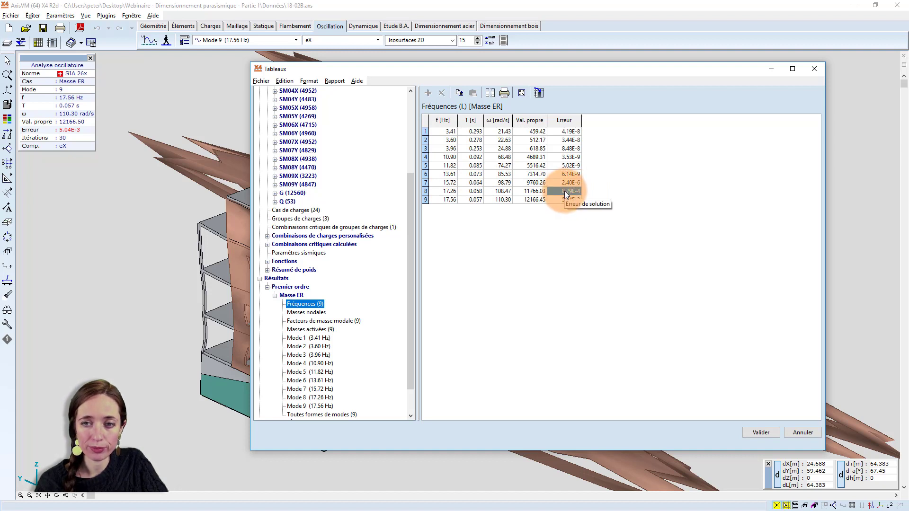
pyautogui.click(578, 192)
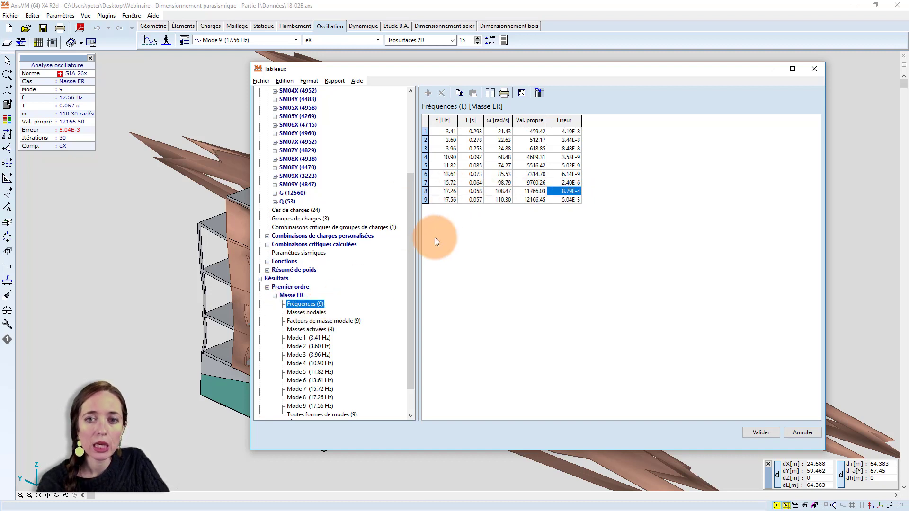
# Deactivate modes 7, 8 and 9 in the Masse ER modal mass factors table and validate the change.
pyautogui.click(324, 322)
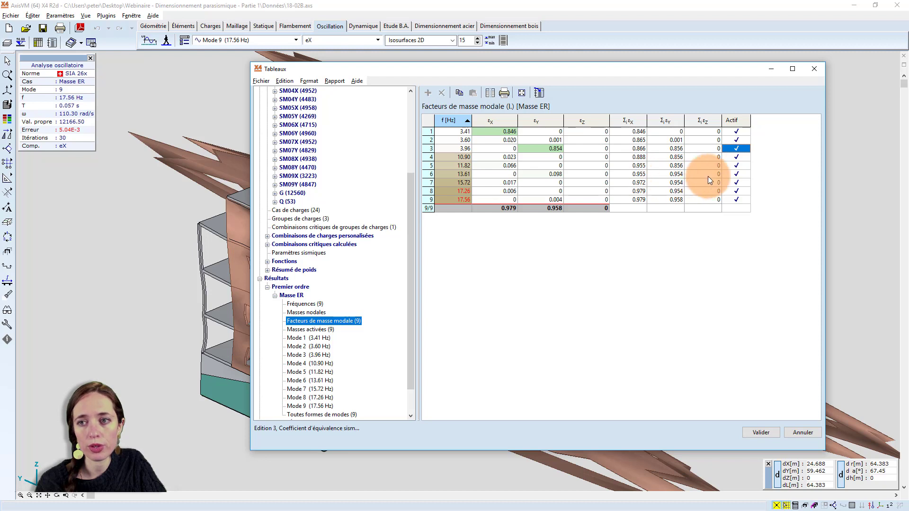
pyautogui.click(736, 183)
pyautogui.click(737, 192)
pyautogui.click(740, 199)
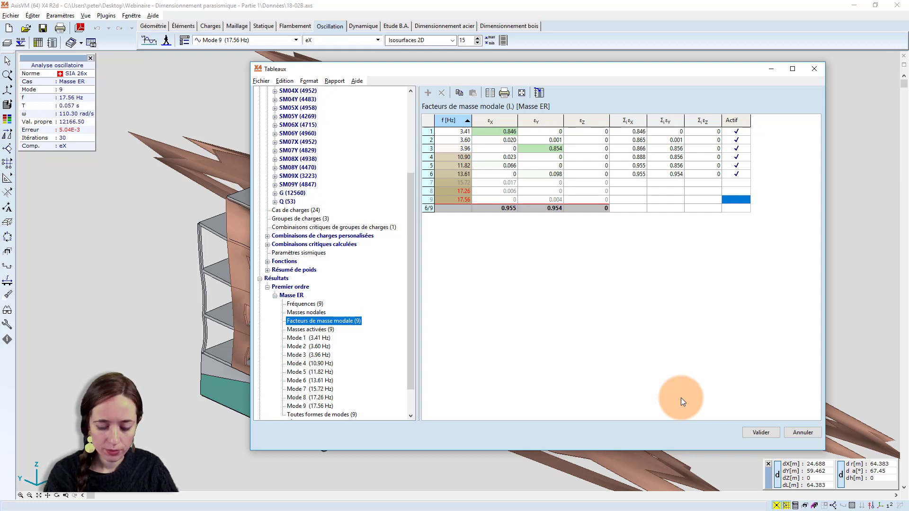
pyautogui.click(751, 432)
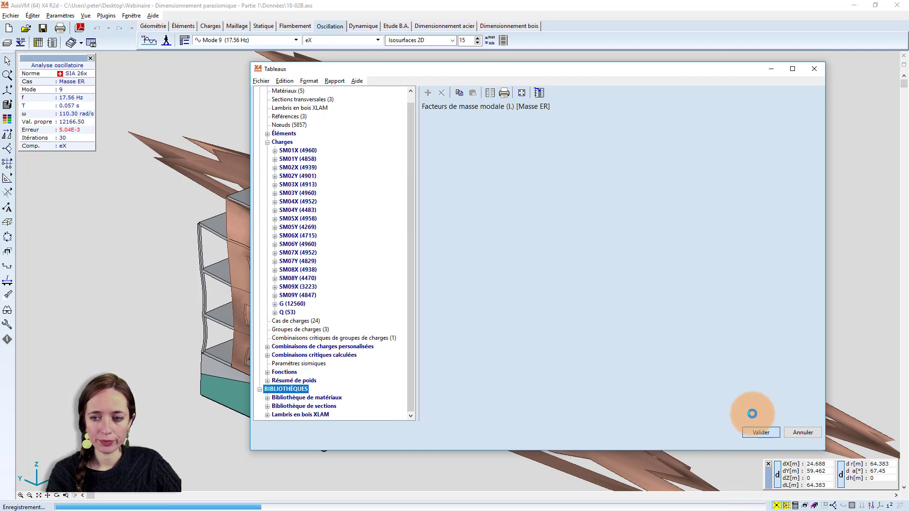
pyautogui.click(772, 434)
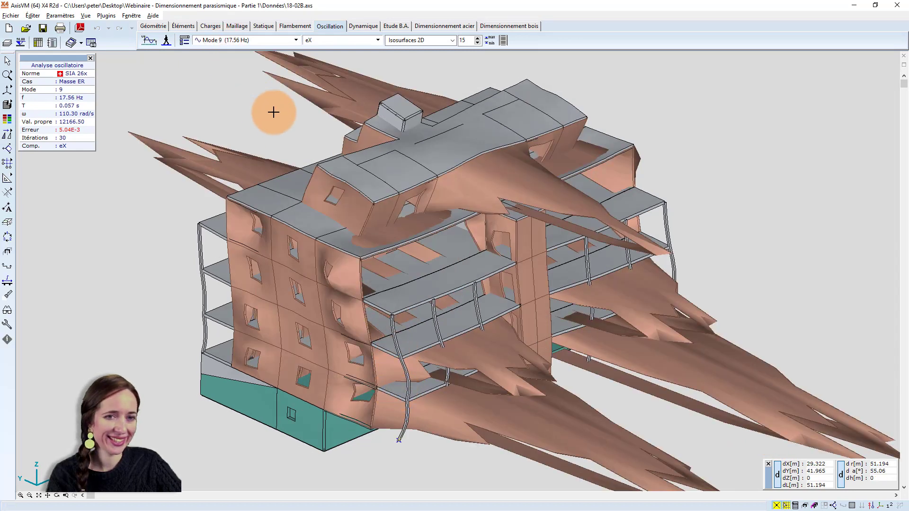
pyautogui.scroll(-2, 246, 111)
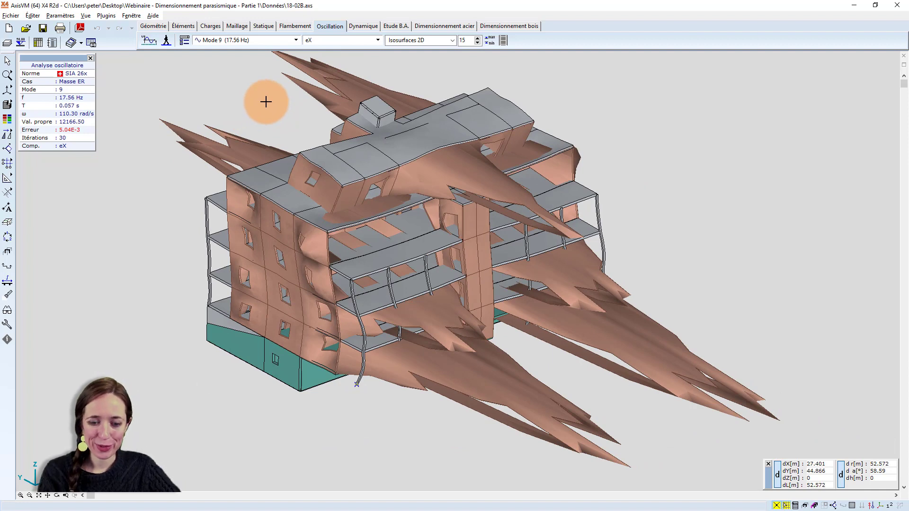
pyautogui.click(229, 40)
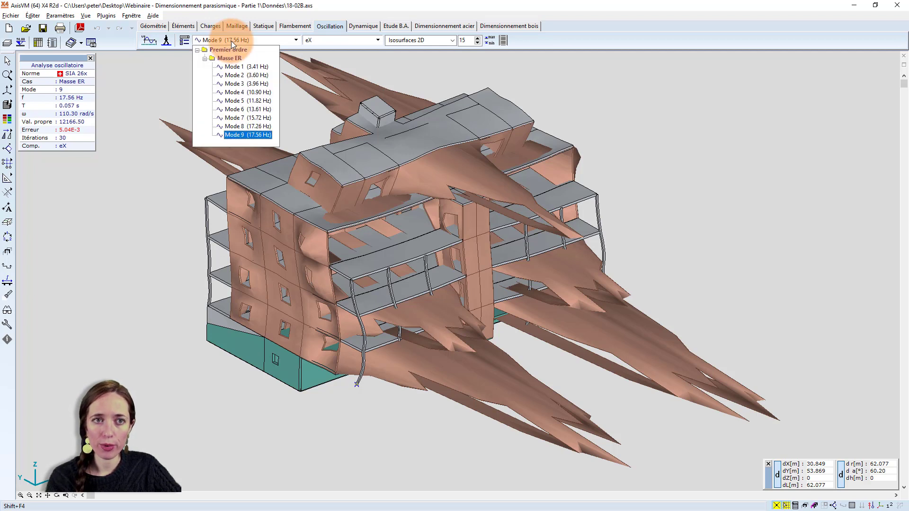
pyautogui.click(232, 40)
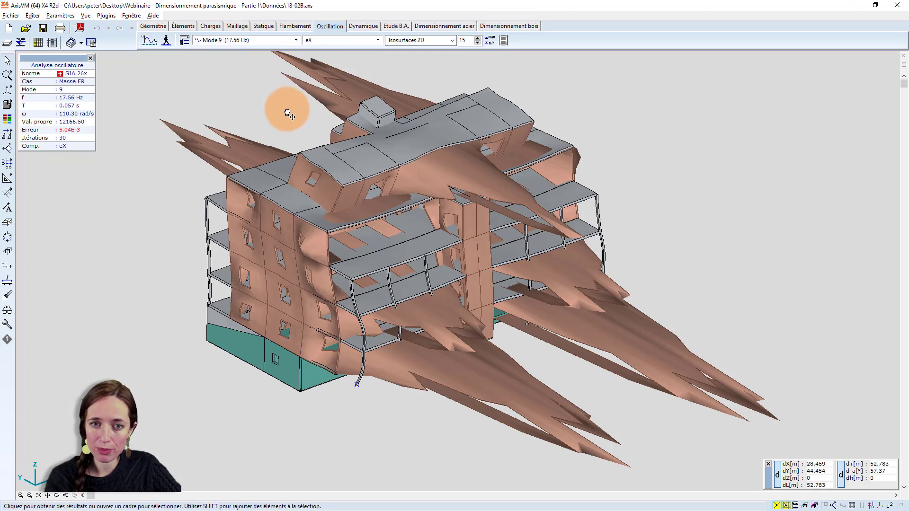
pyautogui.moveTo(290, 111); pyautogui.dragTo(303, 132, button='middle')
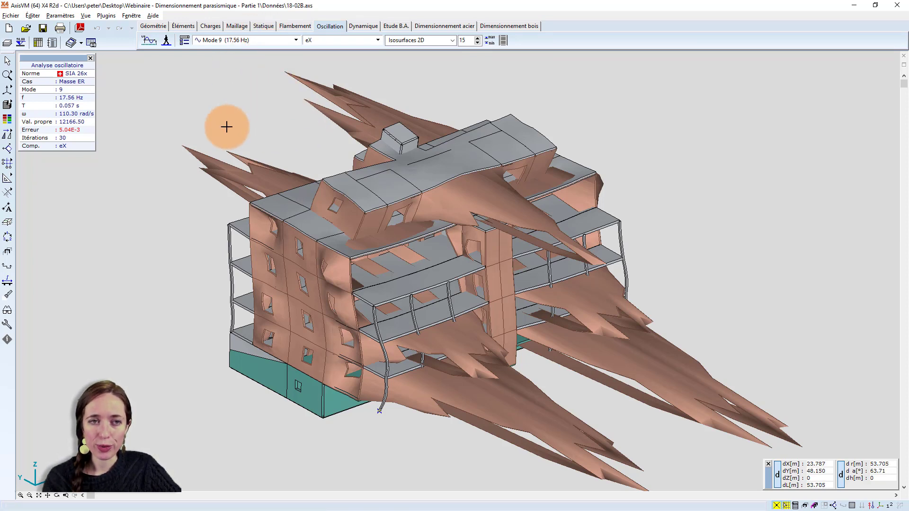
pyautogui.click(234, 41)
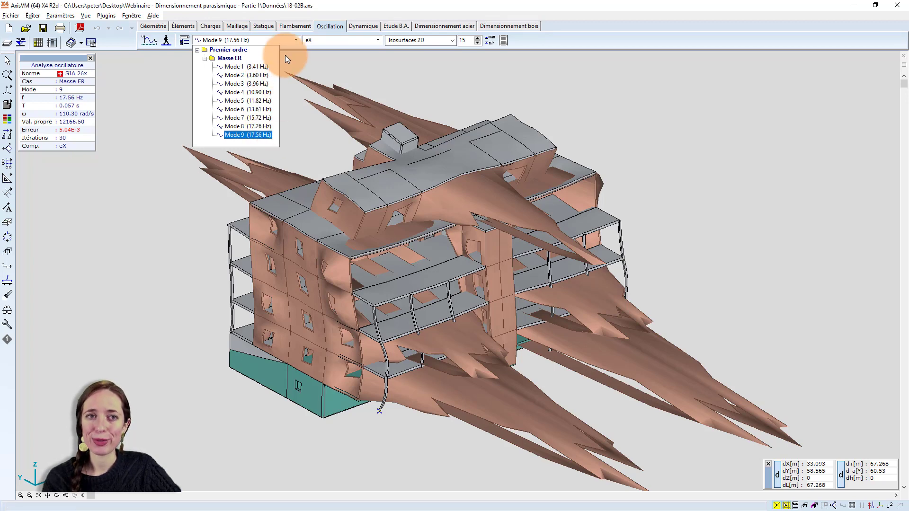
pyautogui.click(279, 42)
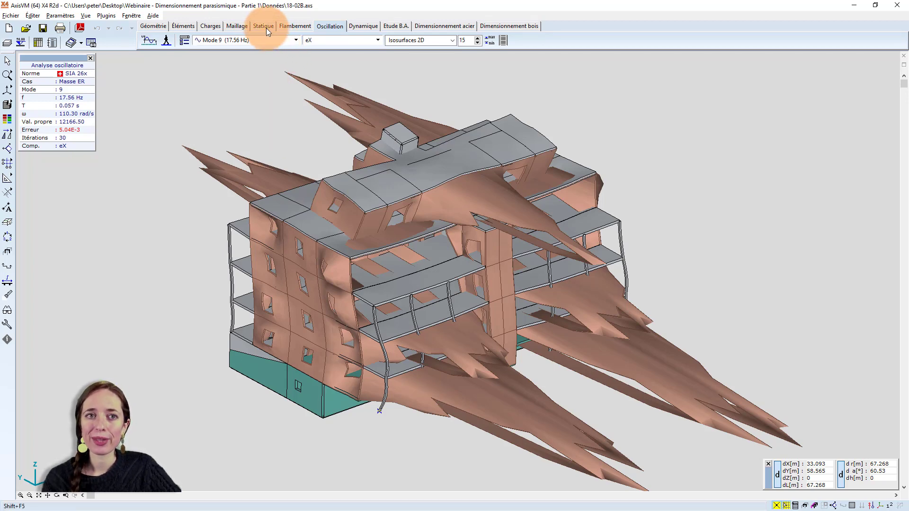
# Return to load definition and show the building with its loads in hidden-line display instead of rendered.
pyautogui.click(264, 27)
pyautogui.click(213, 30)
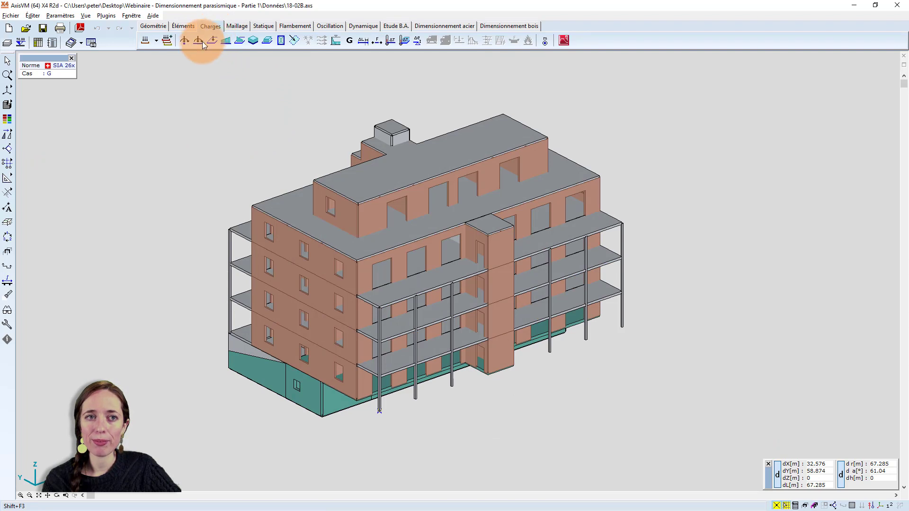
pyautogui.scroll(1, 282, 115)
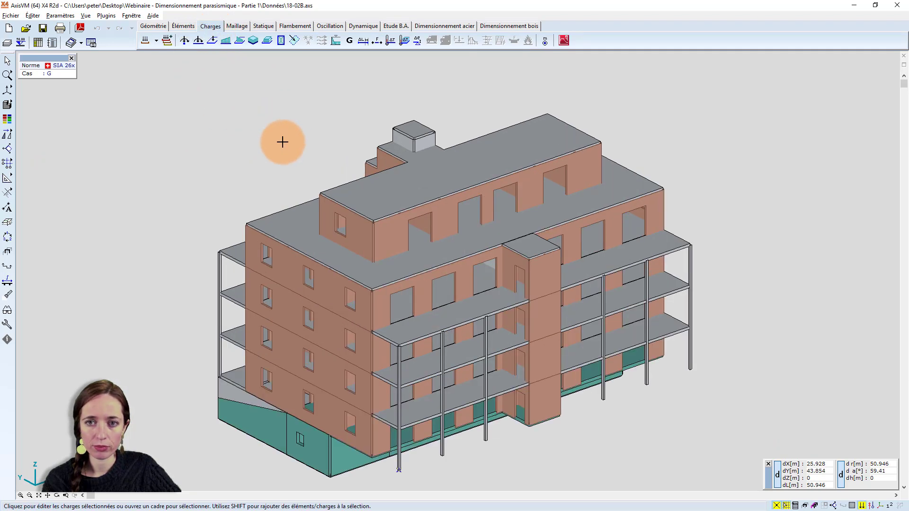
pyautogui.moveTo(282, 142); pyautogui.dragTo(291, 122, button='middle')
pyautogui.click(7, 105)
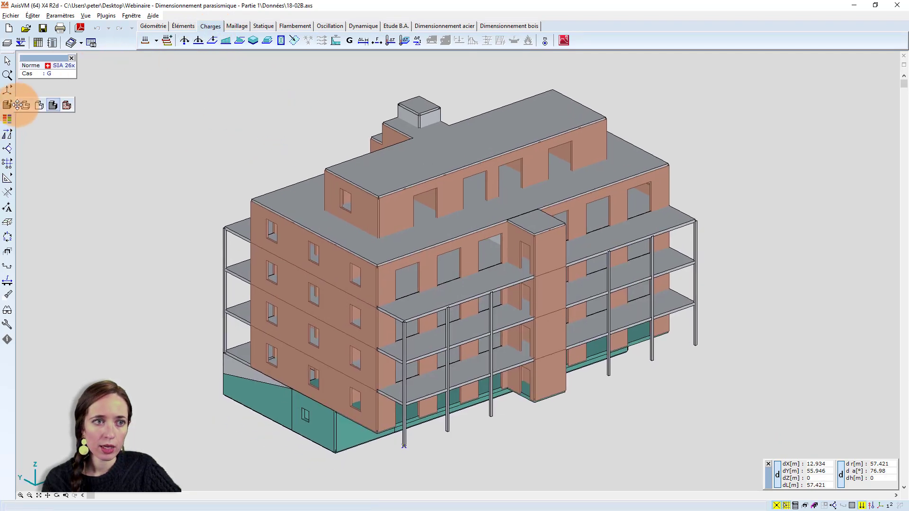
pyautogui.click(38, 102)
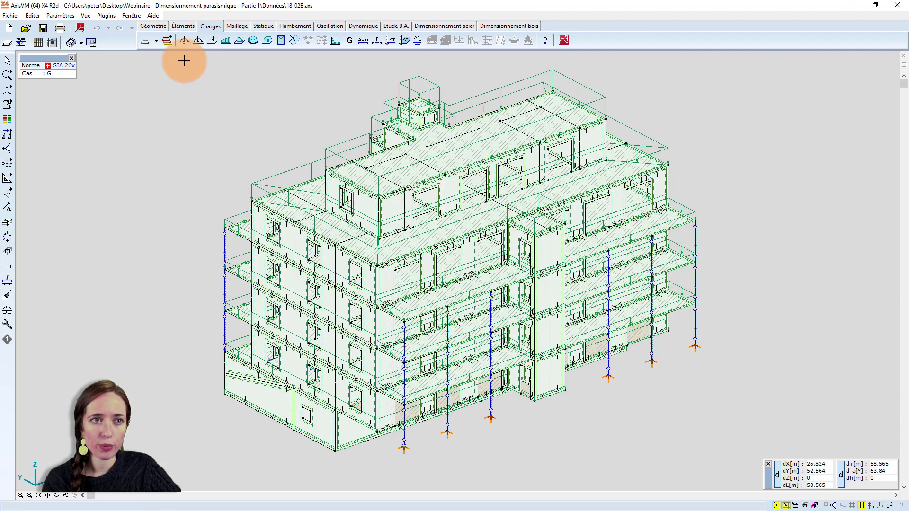
# Review the load cases and the SISMI group in the load groups dialog and validate it.
pyautogui.click(156, 41)
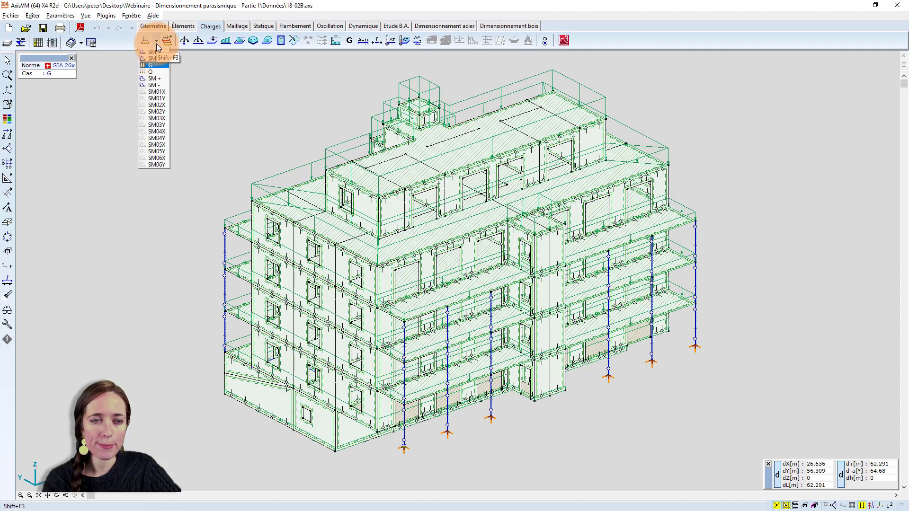
pyautogui.click(149, 43)
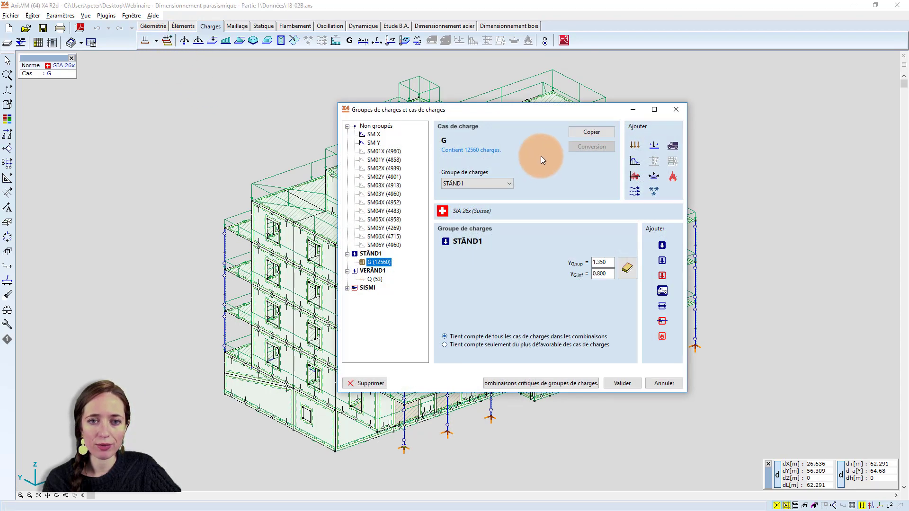
pyautogui.moveTo(484, 107); pyautogui.dragTo(424, 102)
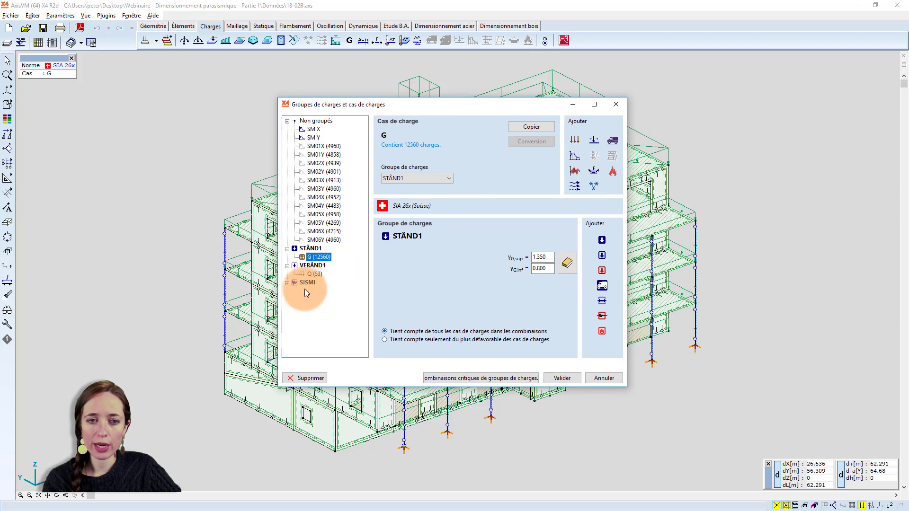
pyautogui.click(309, 282)
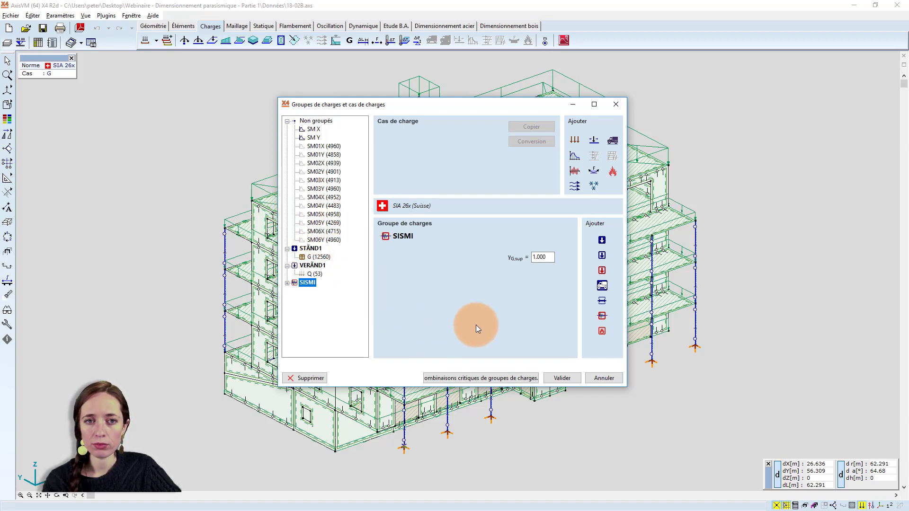
pyautogui.click(563, 378)
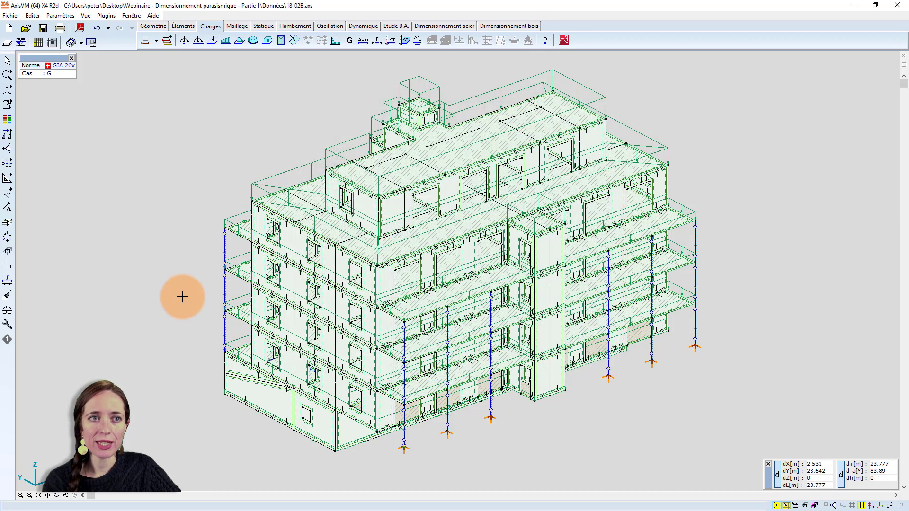
# Open the seismic load parameters of case SM Y and compare the horizontal spectra of different subsoil categories, ending on D.
pyautogui.click(158, 40)
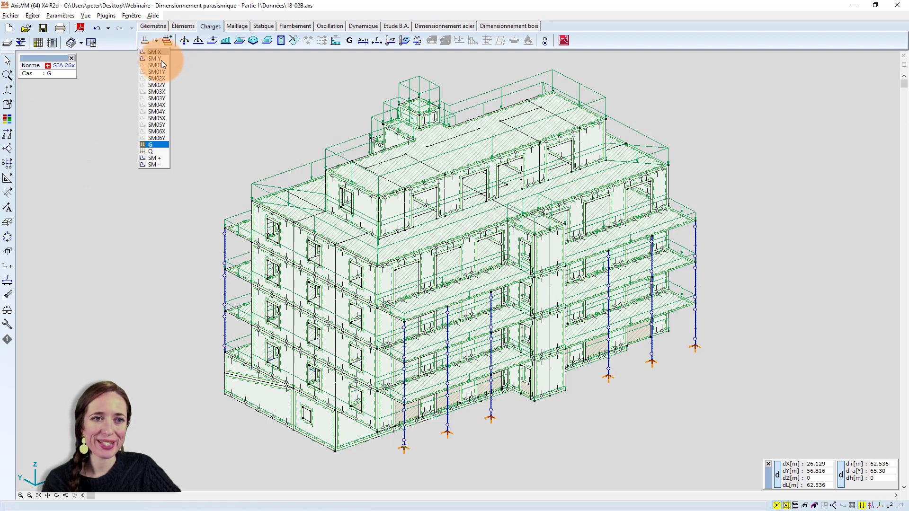
pyautogui.click(158, 61)
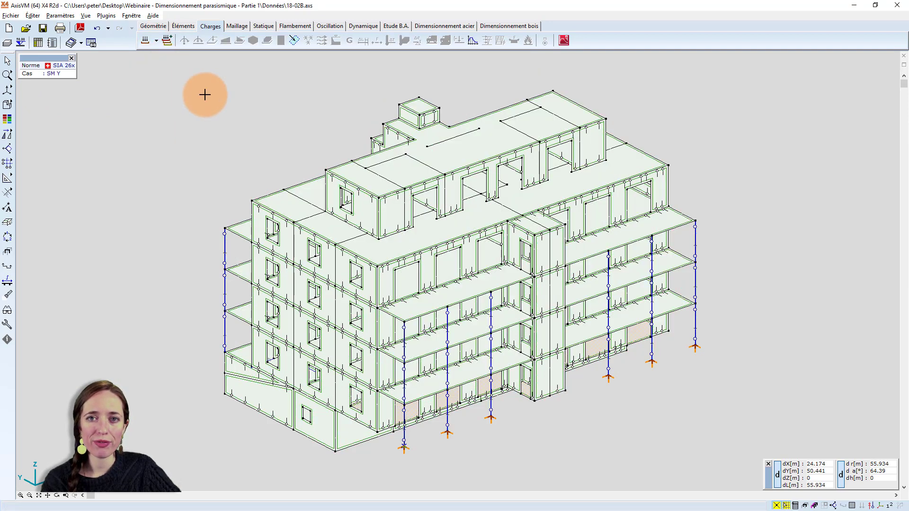
pyautogui.click(471, 39)
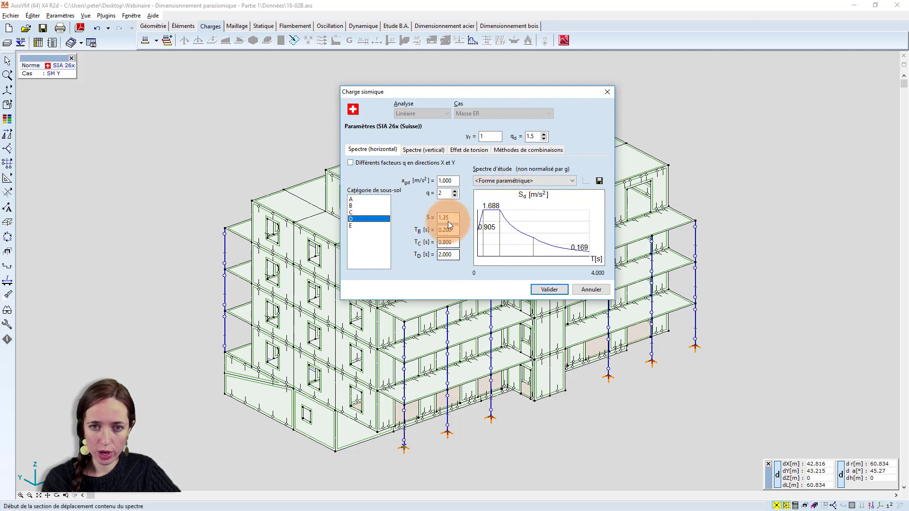
pyautogui.click(364, 212)
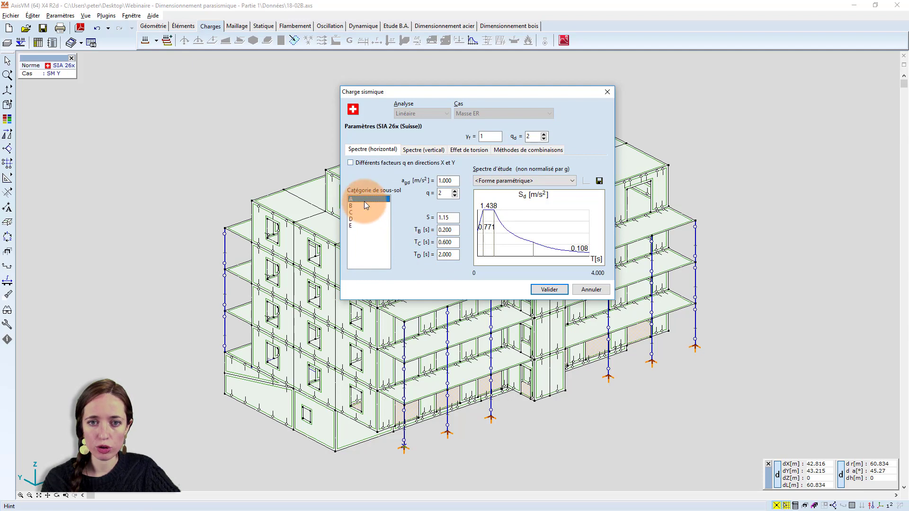
pyautogui.click(365, 199)
pyautogui.click(362, 219)
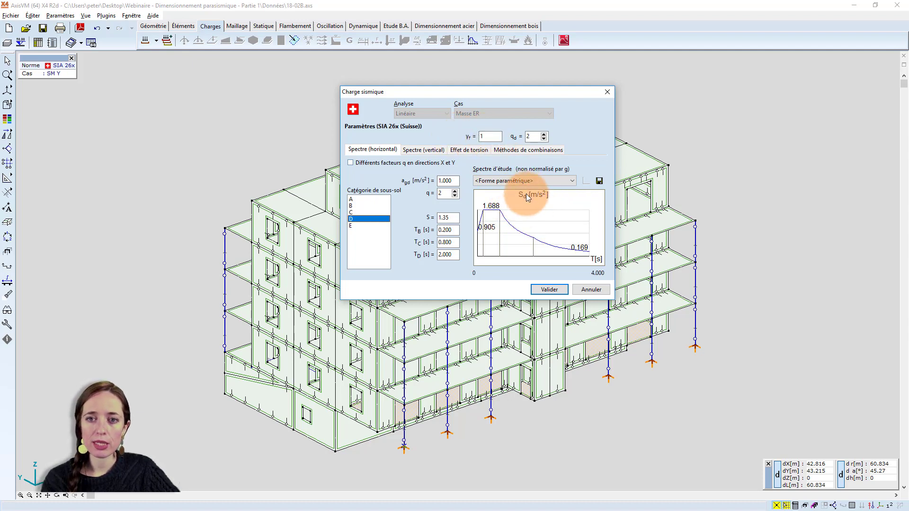
# Switch the design spectrum to Personnalisée and open its spectral function editor.
pyautogui.click(529, 178)
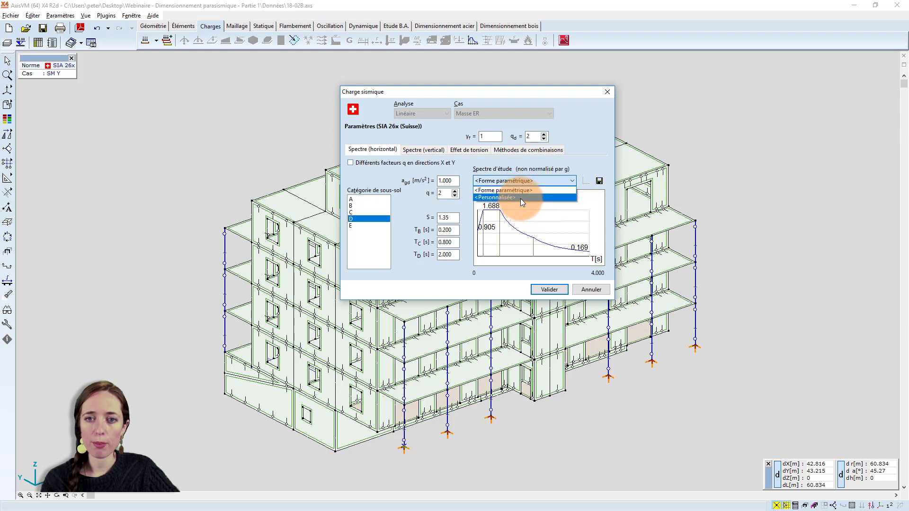
pyautogui.click(521, 197)
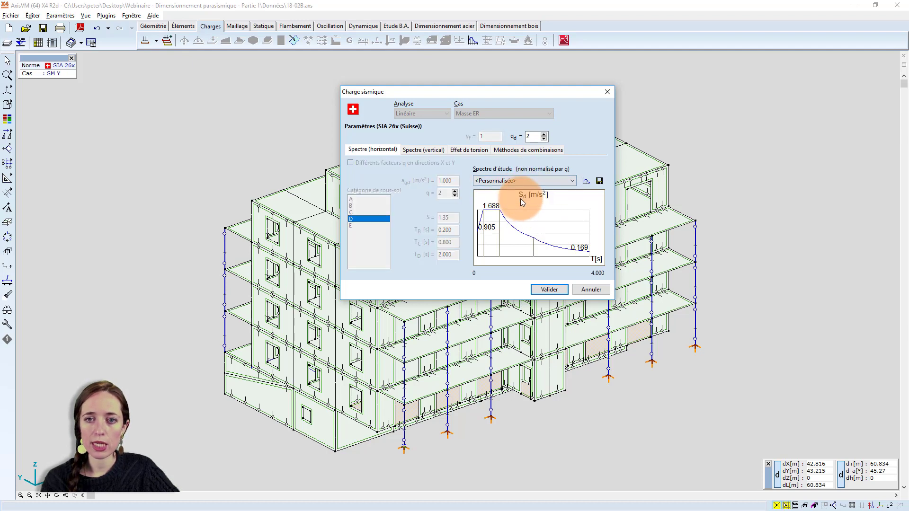
pyautogui.click(587, 181)
pyautogui.moveTo(0, 100); pyautogui.dragTo(458, 96)
# Inspect the editable Sd points of the spectral function, cancel the editor and return the design spectrum to Forme paramétrique.
pyautogui.click(294, 138)
pyautogui.click(288, 153)
pyautogui.click(291, 162)
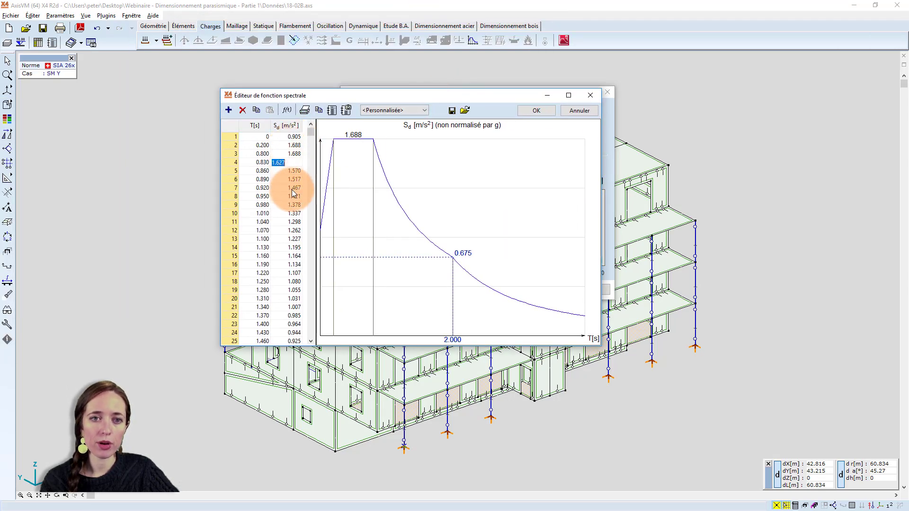
pyautogui.click(291, 188)
pyautogui.click(293, 170)
pyautogui.doubleClick(292, 146)
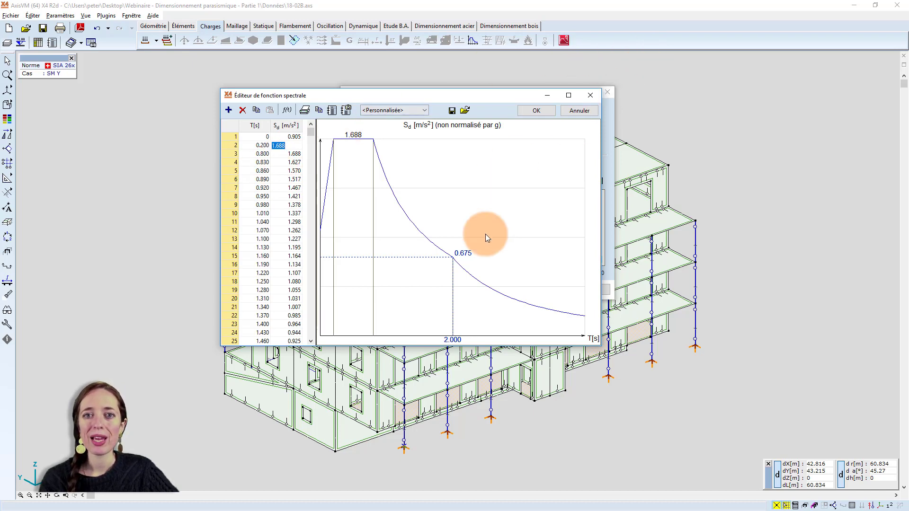
pyautogui.click(587, 111)
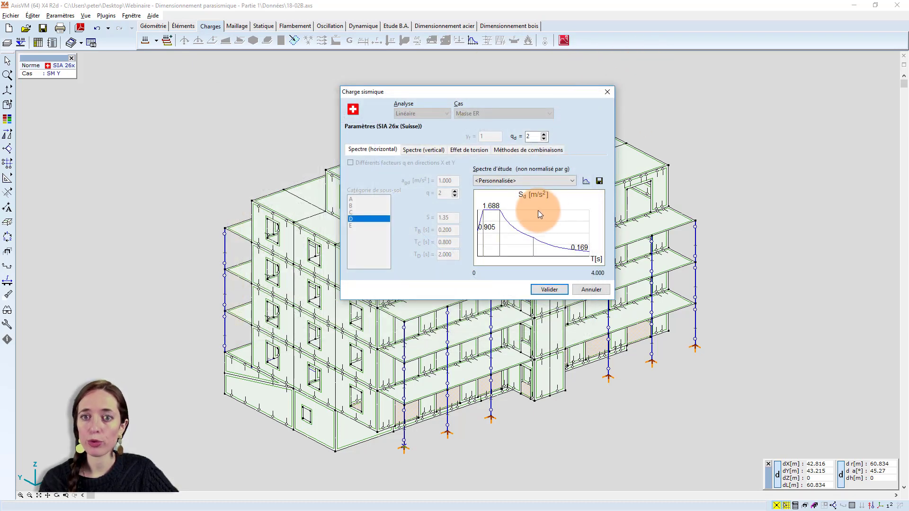
pyautogui.click(516, 180)
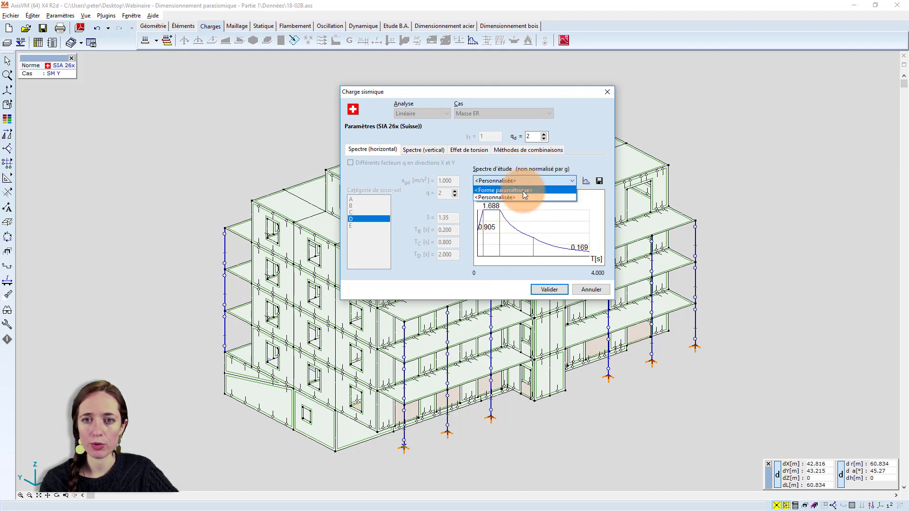
pyautogui.click(524, 191)
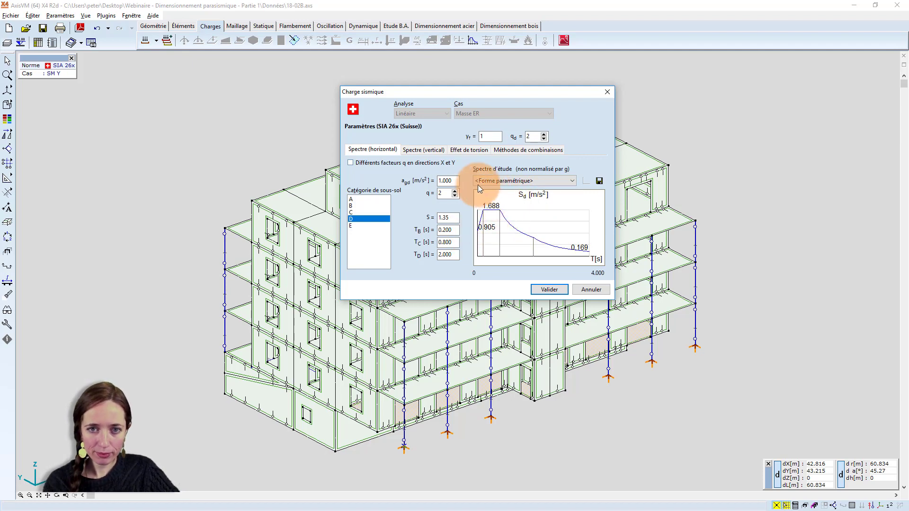
# View the vertical spectrum settings and delete the storeys listed for the torsion effect.
pyautogui.click(419, 150)
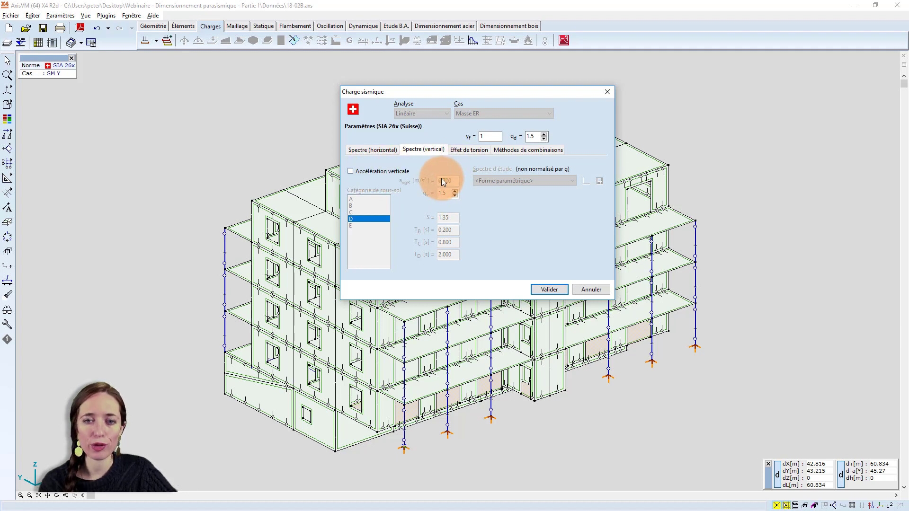
pyautogui.click(463, 151)
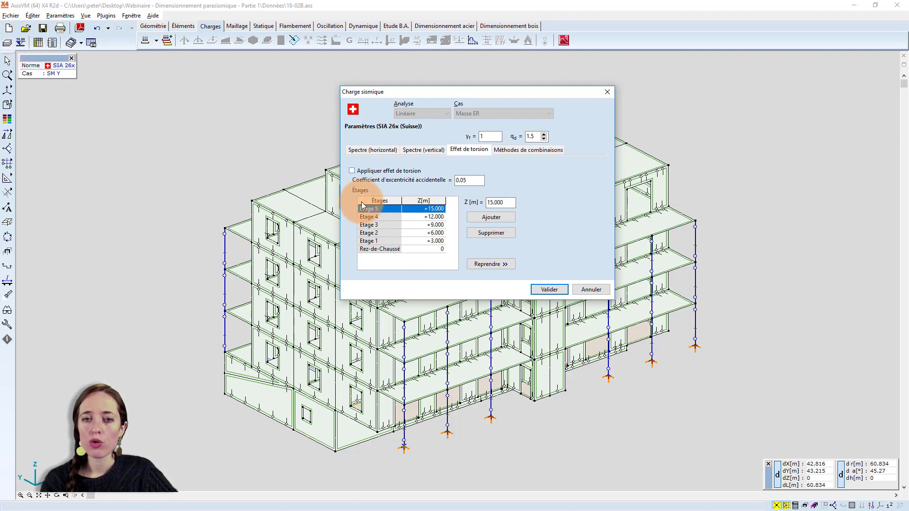
pyautogui.click(437, 250)
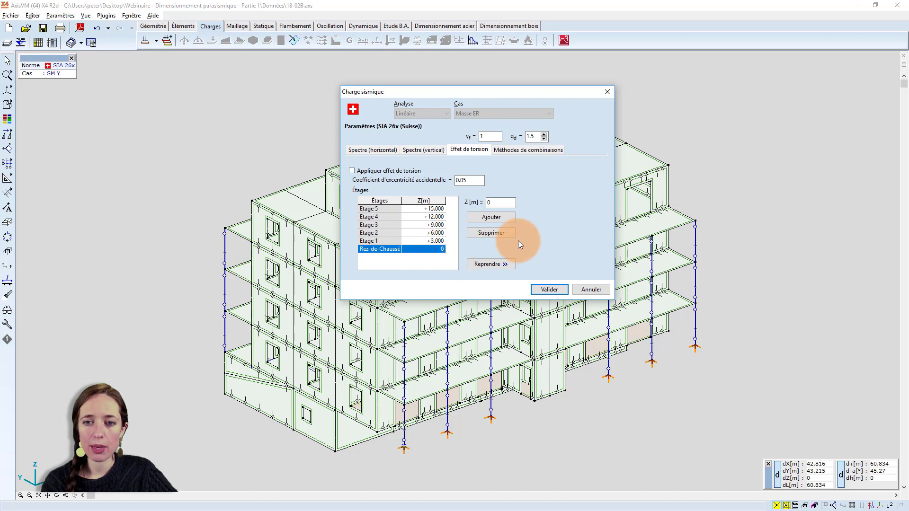
pyautogui.click(498, 232)
pyautogui.click(498, 232)
pyautogui.click(499, 232)
pyautogui.click(498, 232)
pyautogui.click(498, 232)
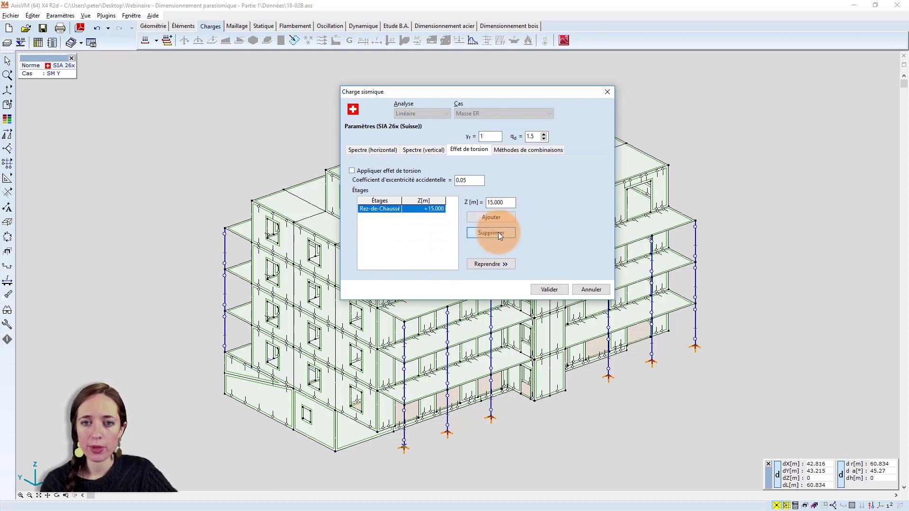
pyautogui.click(498, 232)
# Redefine the torsion effect storeys from Z 0 to 15 m by picking a node at each floor level of the building's front corner.
pyautogui.click(501, 266)
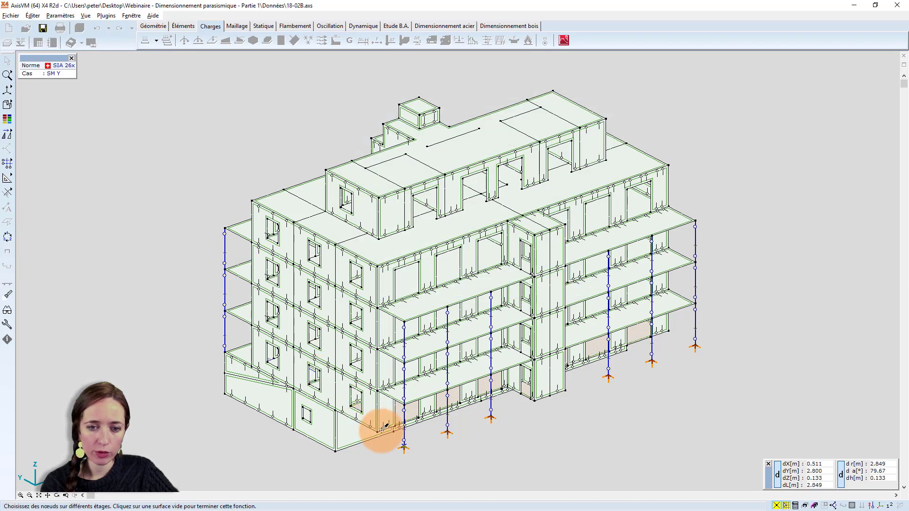
pyautogui.click(378, 392)
pyautogui.click(376, 349)
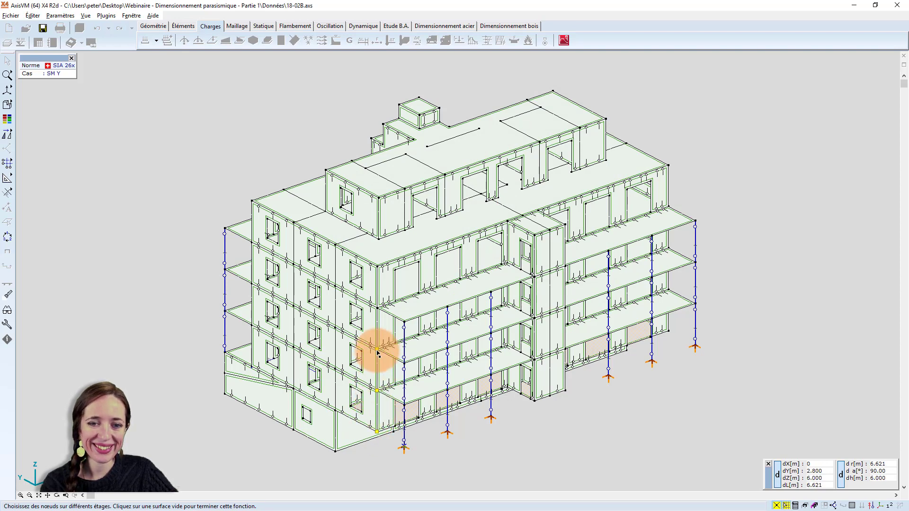
pyautogui.click(377, 308)
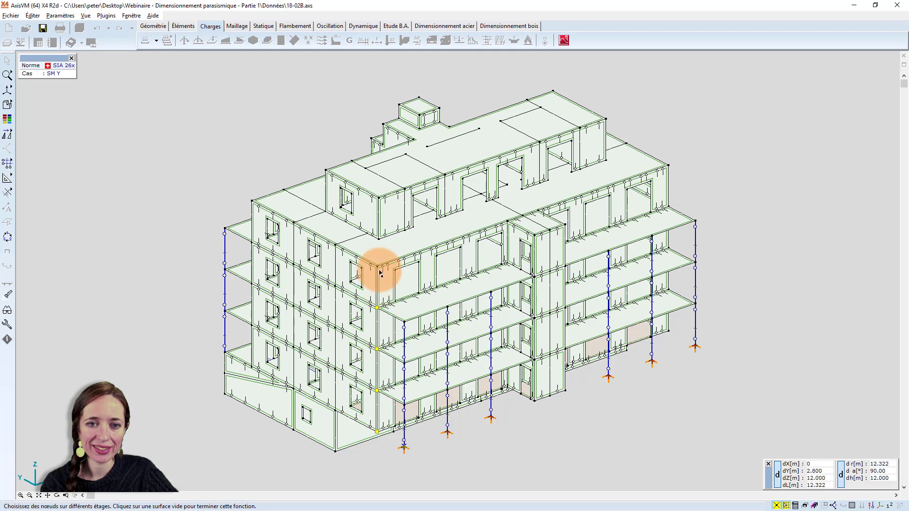
pyautogui.click(377, 266)
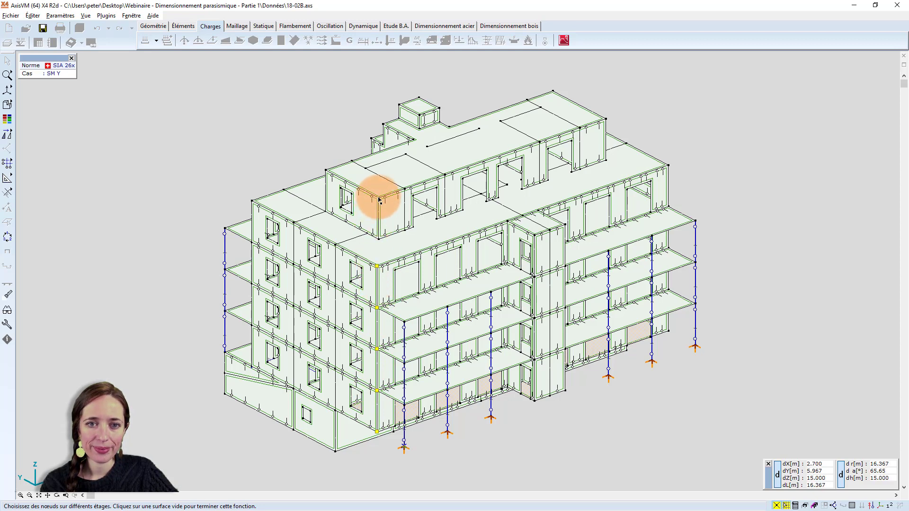
pyautogui.click(709, 170)
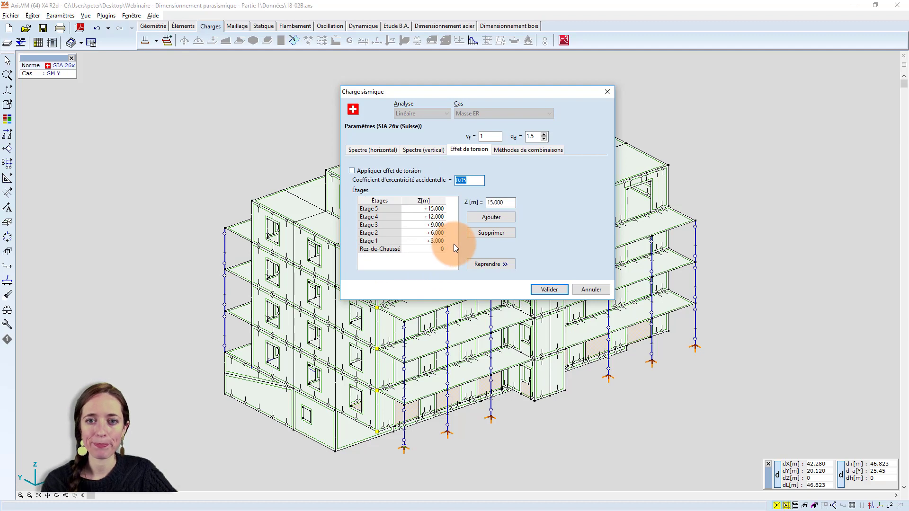
# View the combination methods of the seismic load and close its parameters without applying the changes.
pyautogui.click(522, 150)
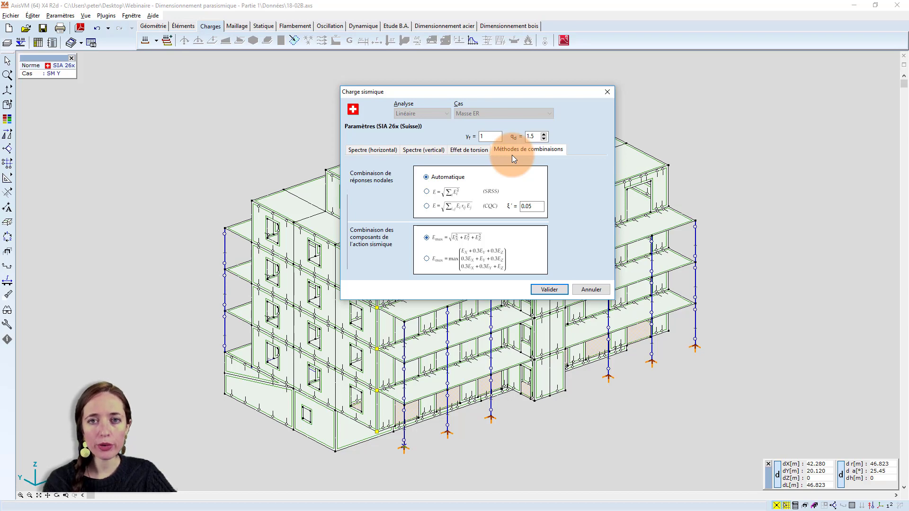
pyautogui.click(590, 291)
# Display the generated seismic mode loads on the building in turn for cases SM01Y, SM02X and SM04X.
pyautogui.click(156, 40)
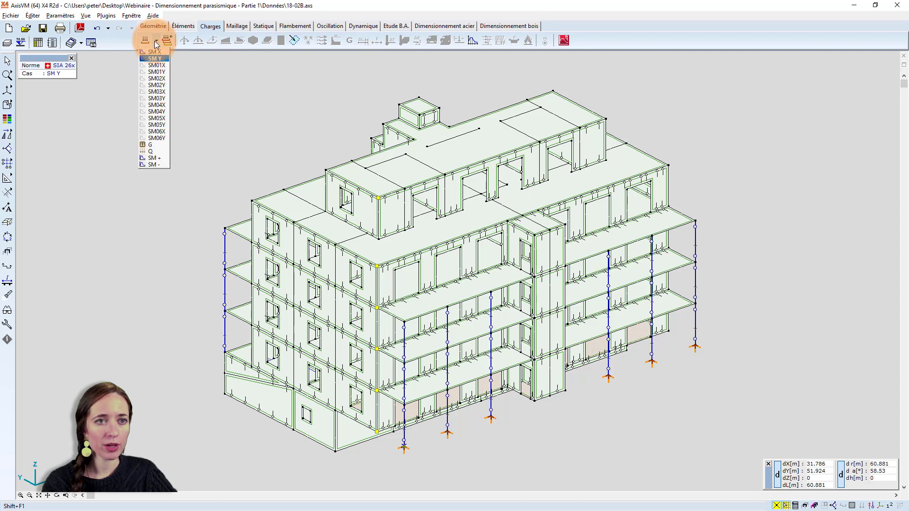
pyautogui.click(156, 74)
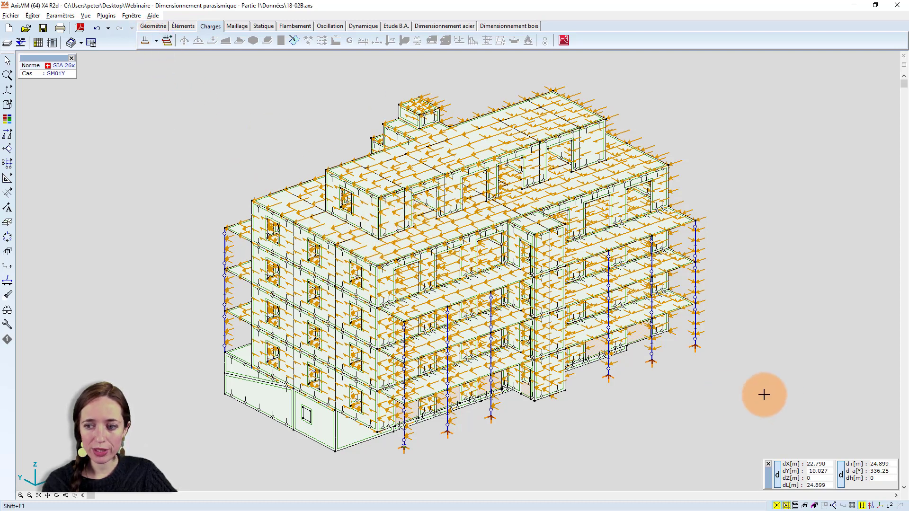
pyautogui.click(158, 41)
pyautogui.click(154, 78)
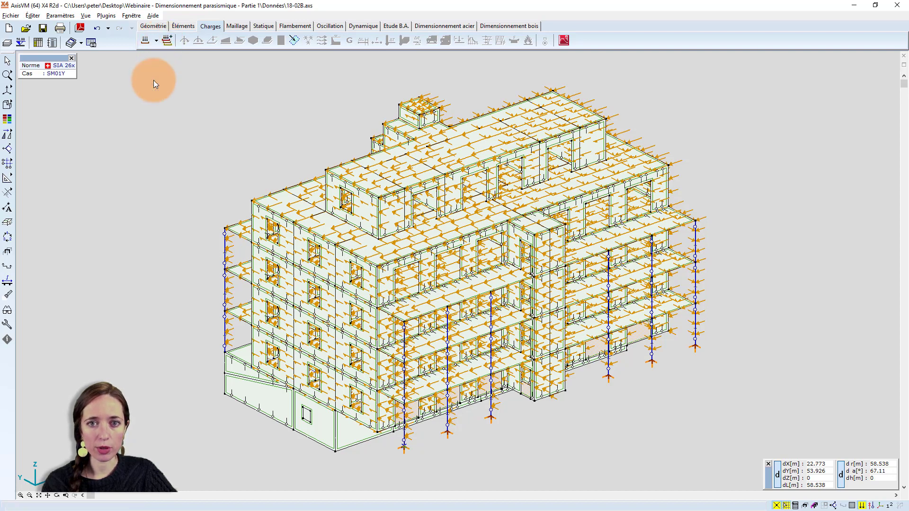
pyautogui.click(157, 41)
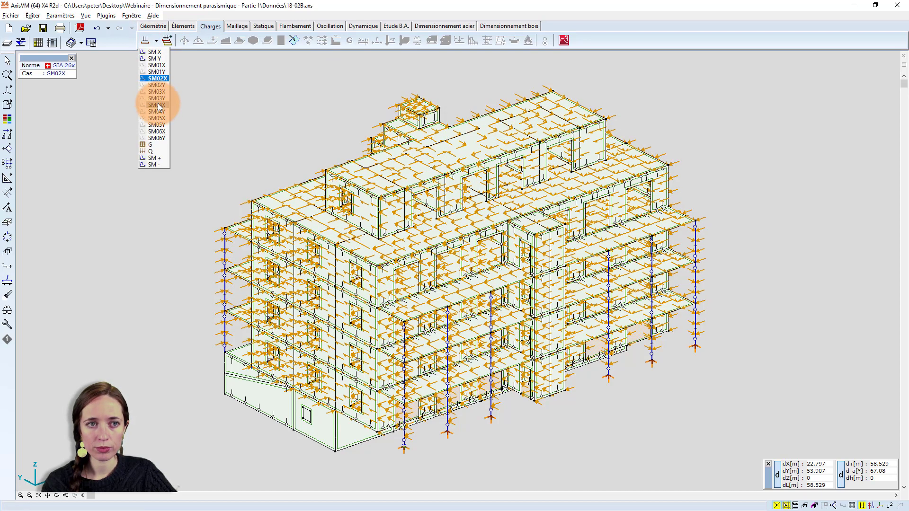
pyautogui.click(158, 98)
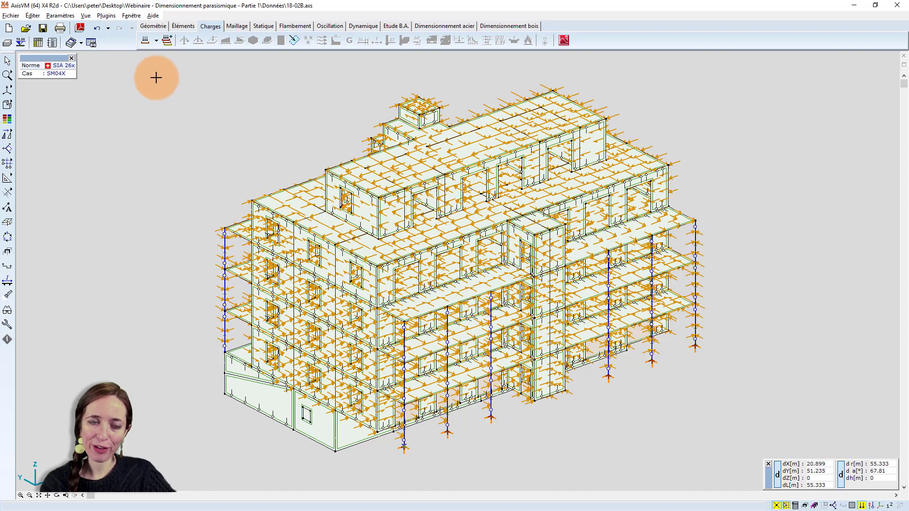
# Switch to load case SM Y and confirm its seismic parameters with the automatic combination of nodal responses.
pyautogui.click(154, 40)
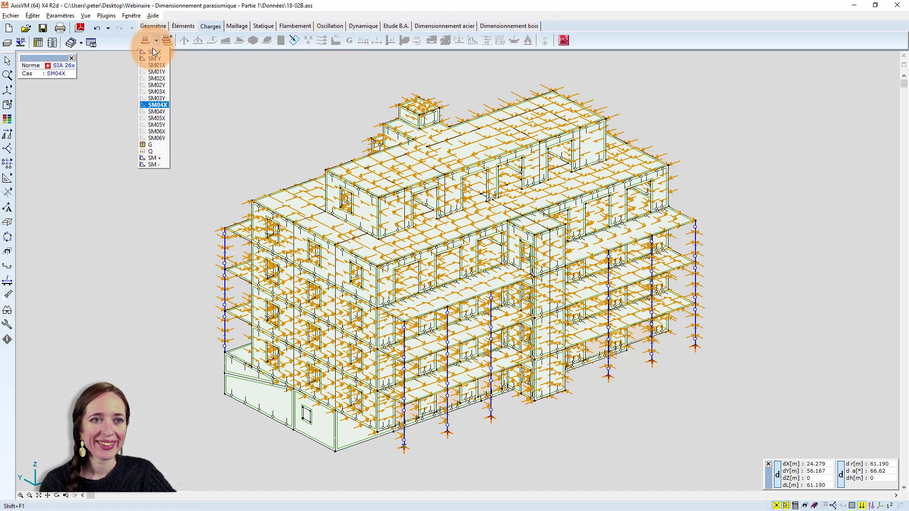
pyautogui.click(156, 59)
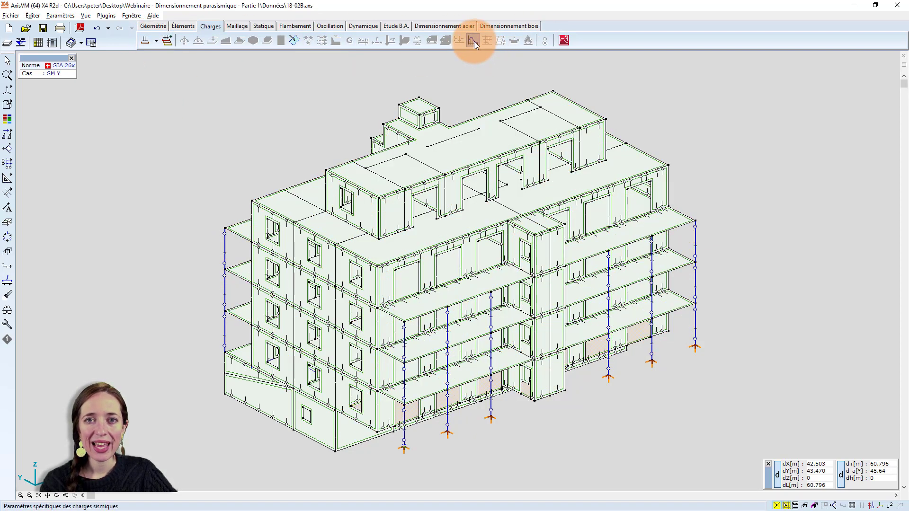
pyautogui.click(473, 41)
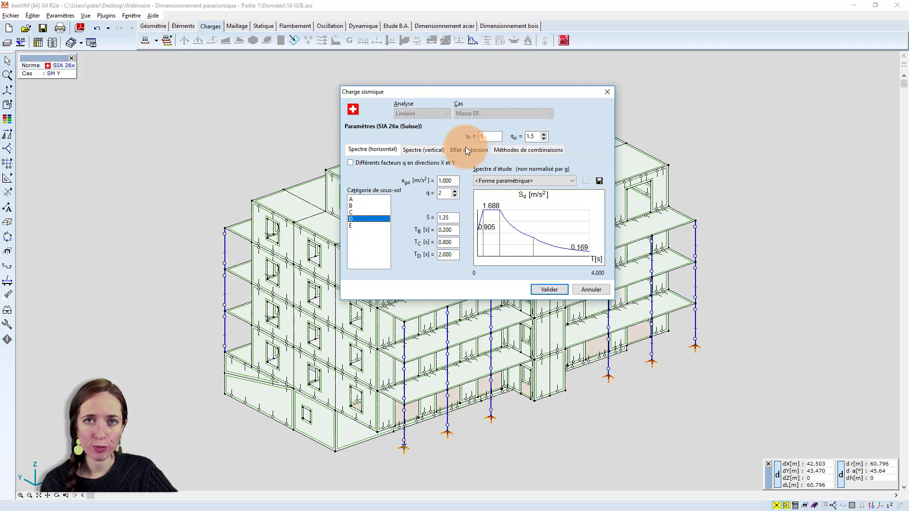
pyautogui.click(510, 151)
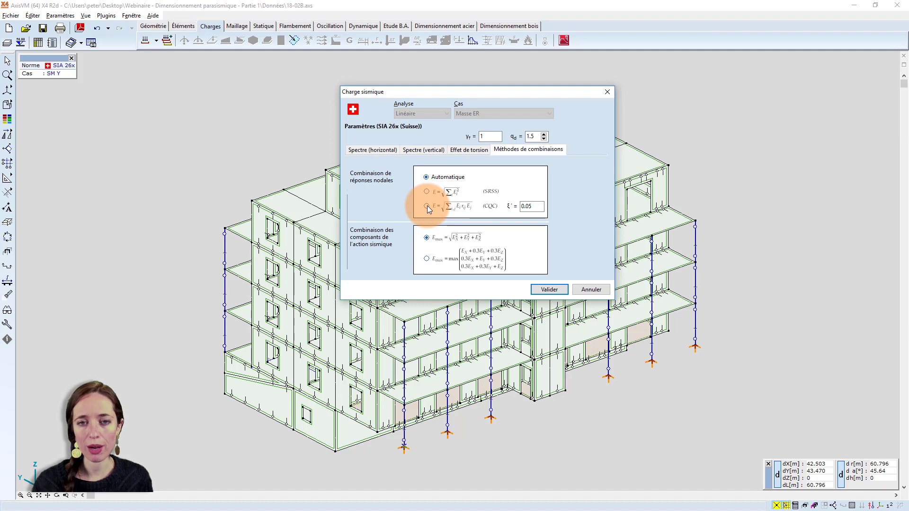
pyautogui.click(445, 177)
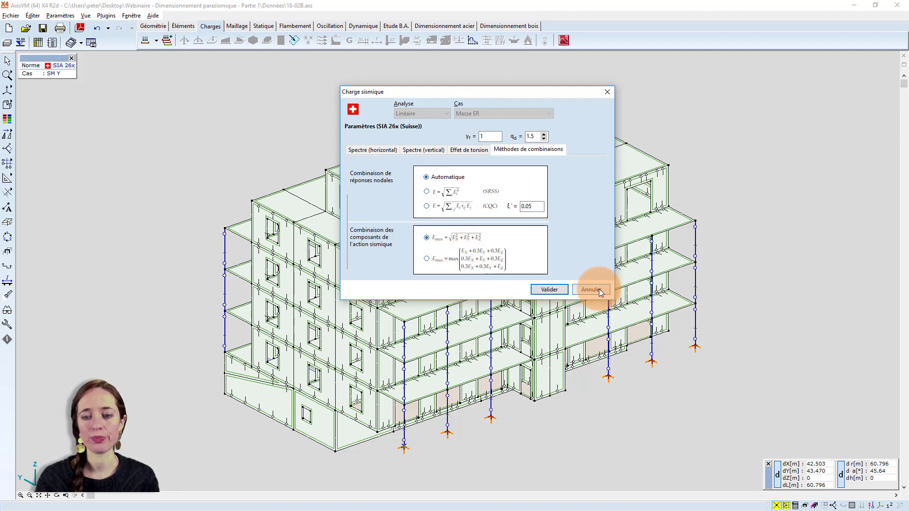
pyautogui.click(557, 289)
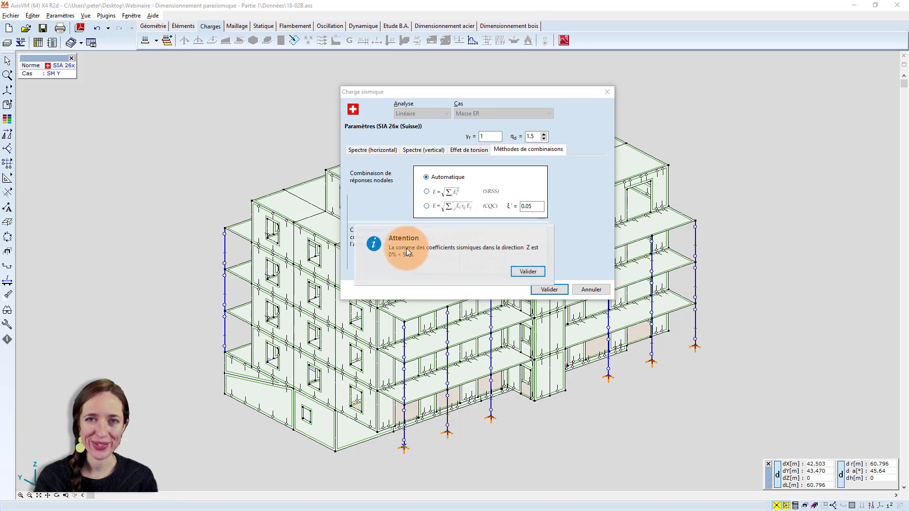
pyautogui.click(524, 270)
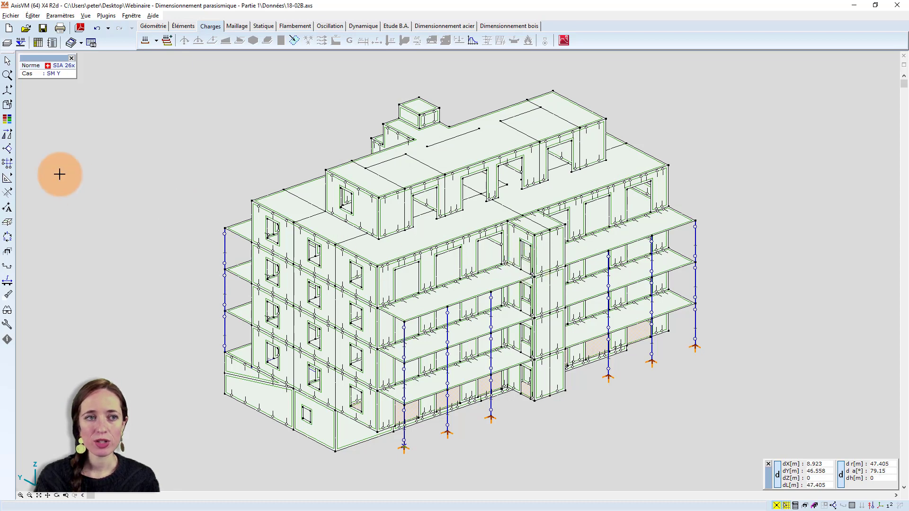
# Display the SM04X mode loads on the building and start the linear static analysis.
pyautogui.click(152, 38)
pyautogui.click(152, 95)
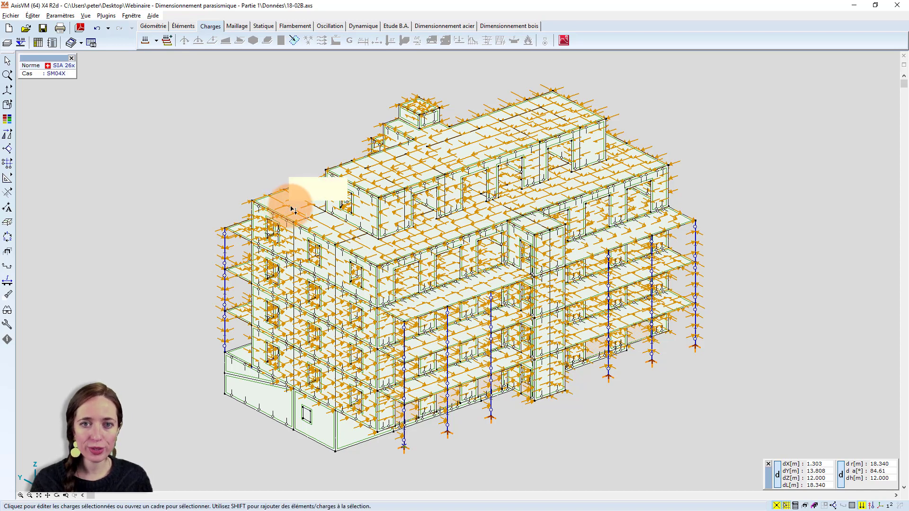
pyautogui.click(273, 24)
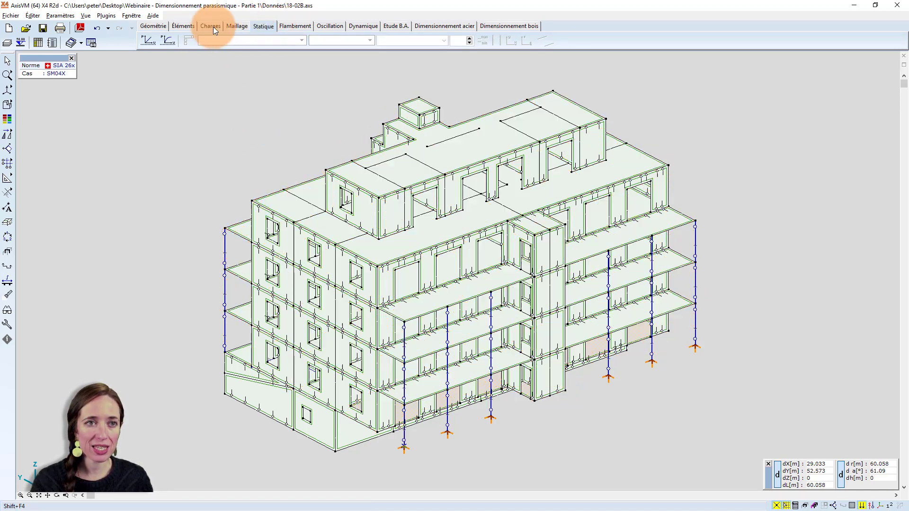
pyautogui.click(147, 41)
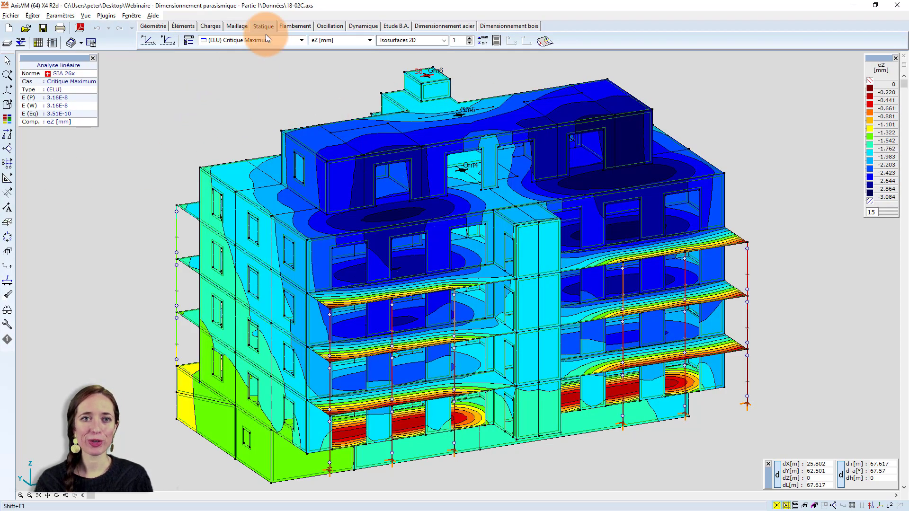
# Browse the load cases, envelopes and critical combinations of the linear analysis and the result components available for display.
pyautogui.click(238, 42)
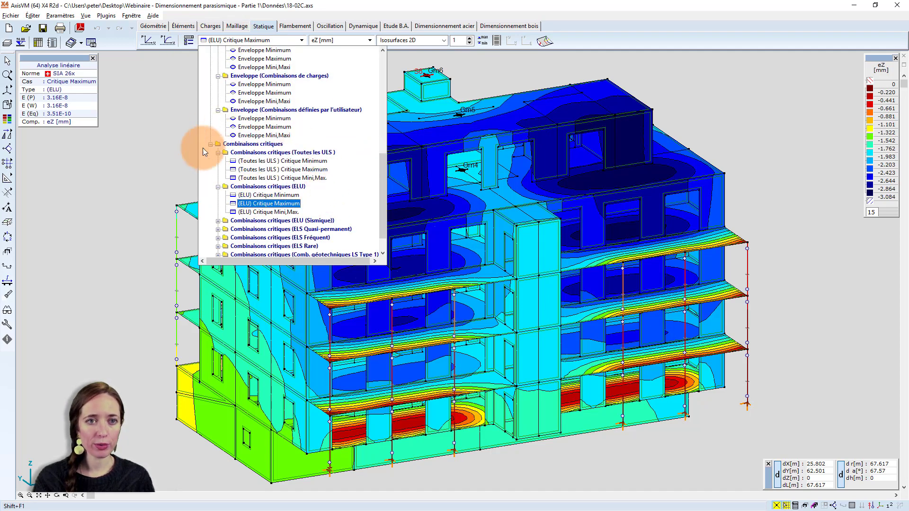
pyautogui.scroll(6, 305, 168)
pyautogui.scroll(4, 305, 168)
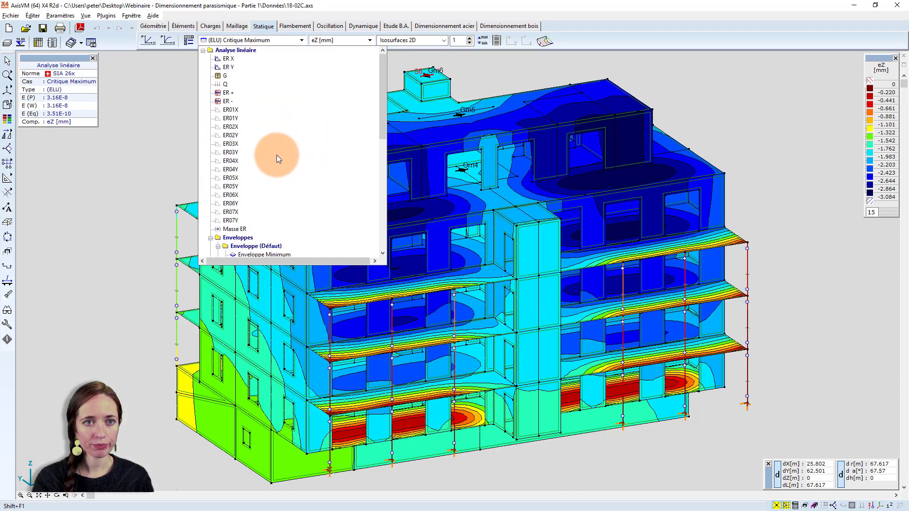
pyautogui.scroll(-8, 277, 155)
pyautogui.click(259, 38)
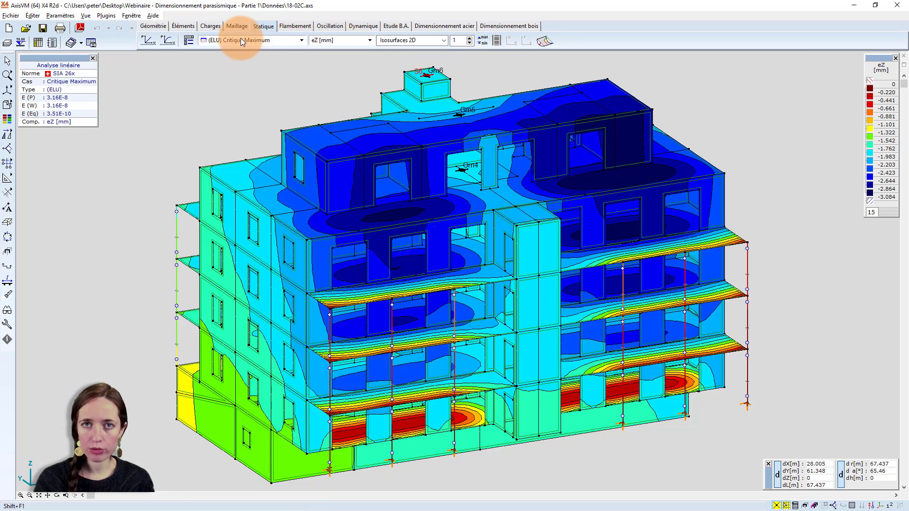
pyautogui.click(320, 41)
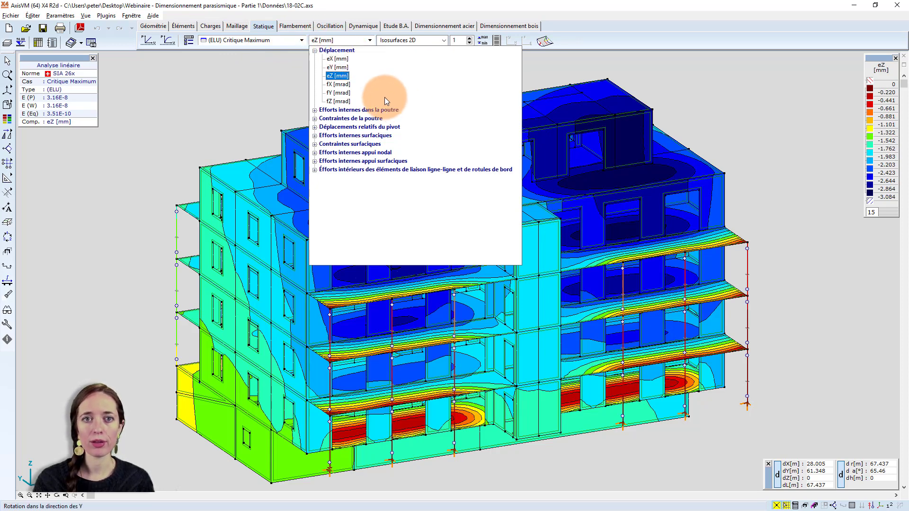
pyautogui.click(353, 36)
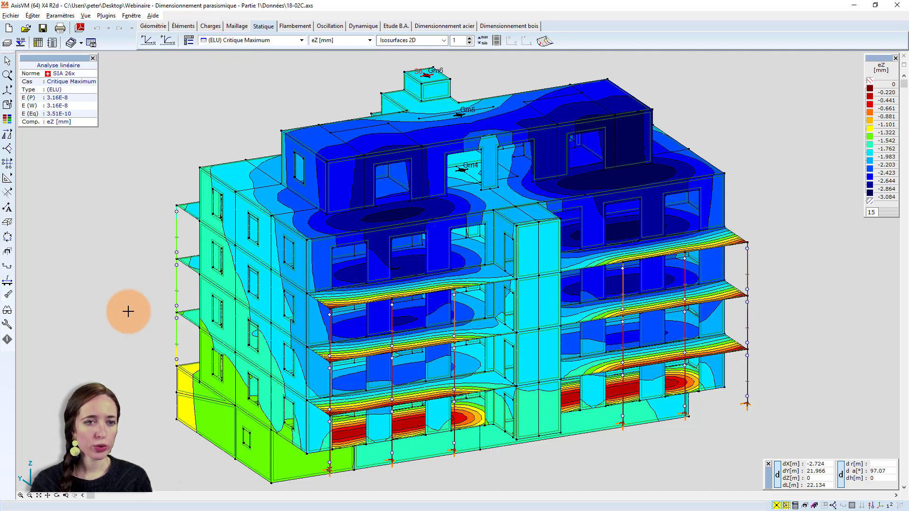
# Inspect the stiffness of the edge hinge along the upper edge of the attic storey's front wall.
pyautogui.click(180, 25)
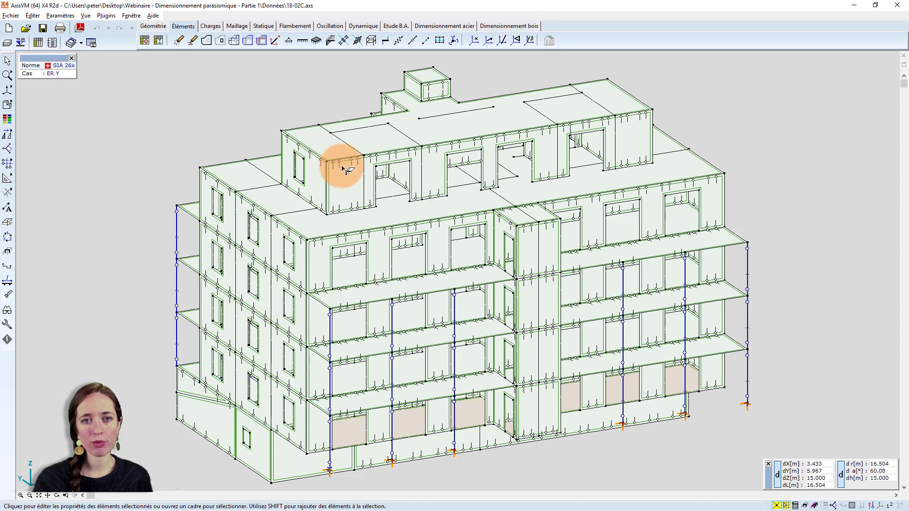
pyautogui.moveTo(346, 169)
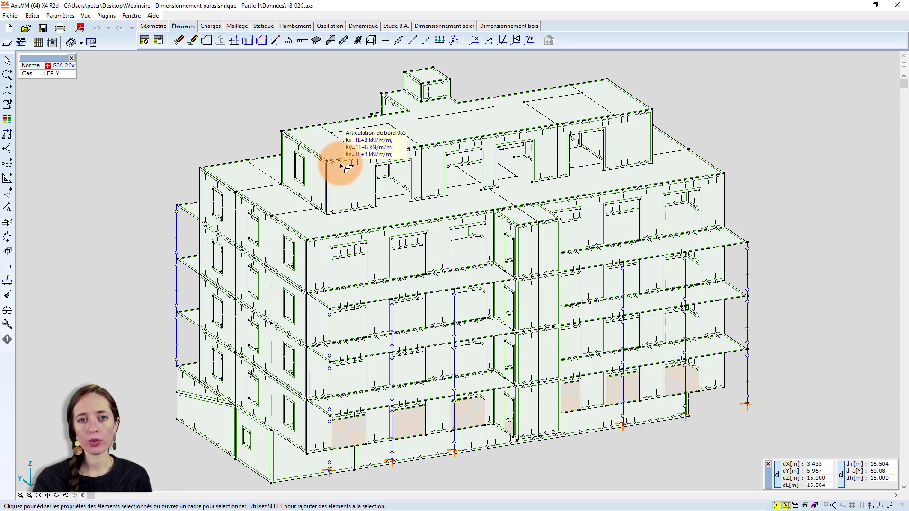
pyautogui.scroll(2, 346, 168)
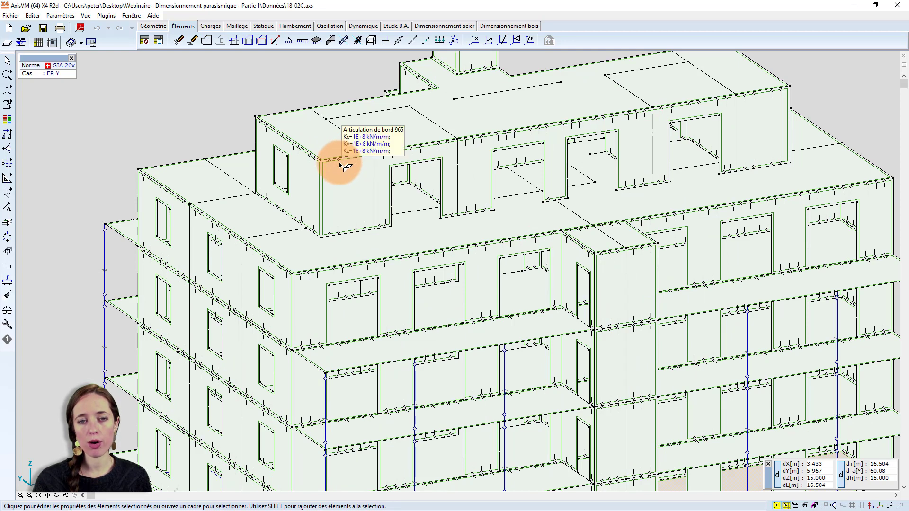
pyautogui.moveTo(345, 234)
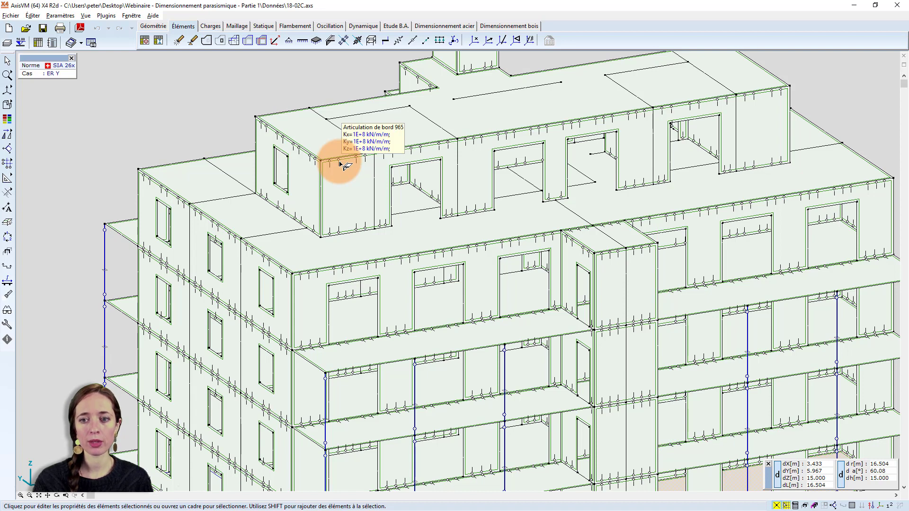
pyautogui.scroll(-2, 340, 163)
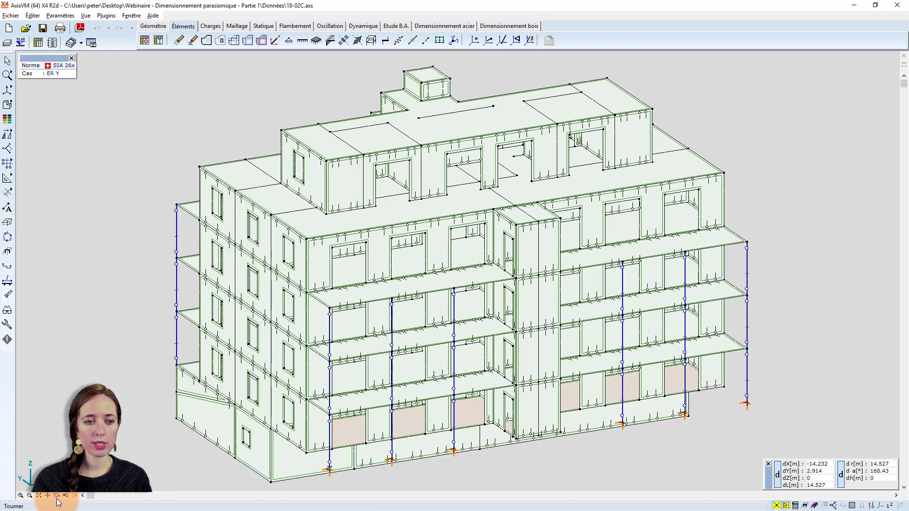
# Rotate the building to its stairwell side and inspect the edge hinge stiffness at the upper stairwell landing.
pyautogui.click(57, 496)
pyautogui.moveTo(172, 353); pyautogui.dragTo(701, 357)
pyautogui.press('Escape')
pyautogui.scroll(2, 524, 204)
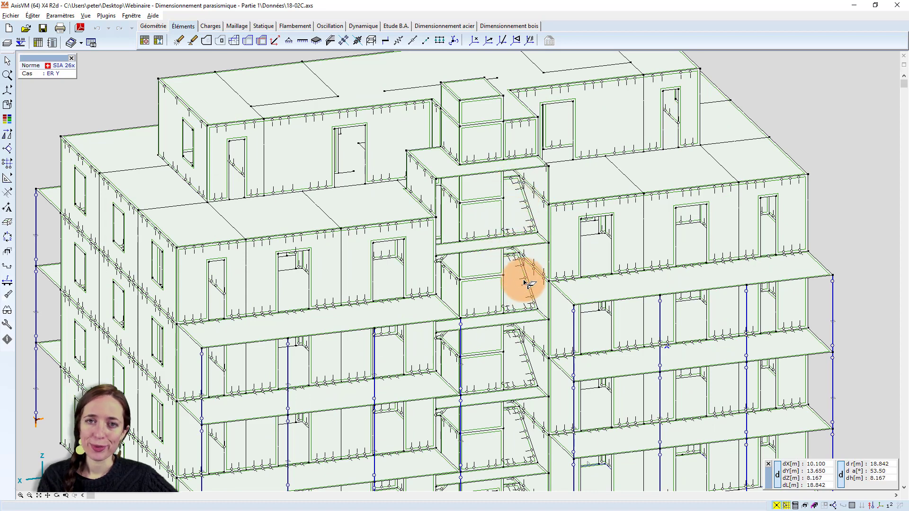
pyautogui.scroll(1, 516, 265)
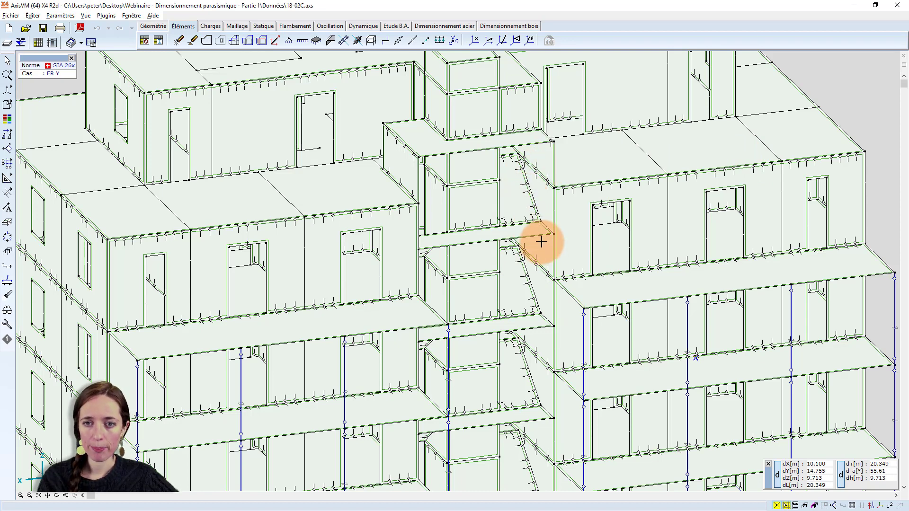
pyautogui.moveTo(524, 184)
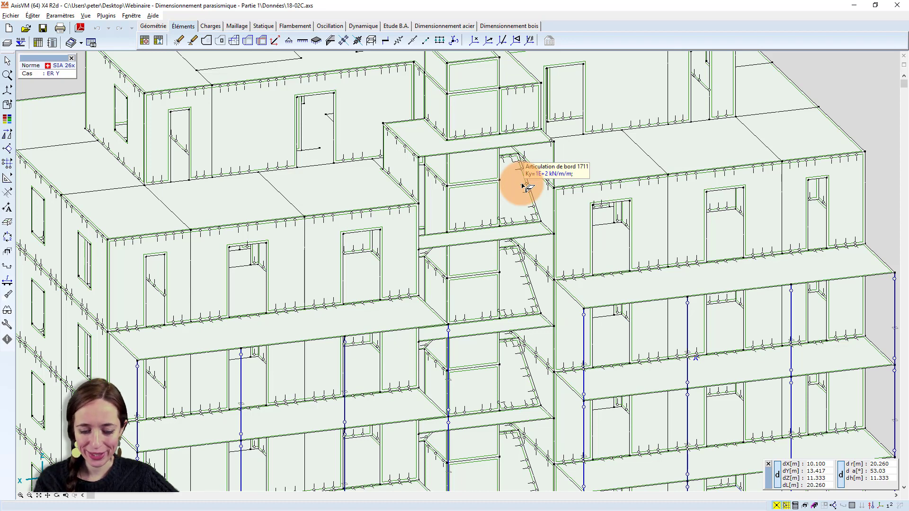
# Review the stiffness reduction for response spectrum analysis and confirm it with factor k 0.7 for the walls.
pyautogui.scroll(-2, 411, 196)
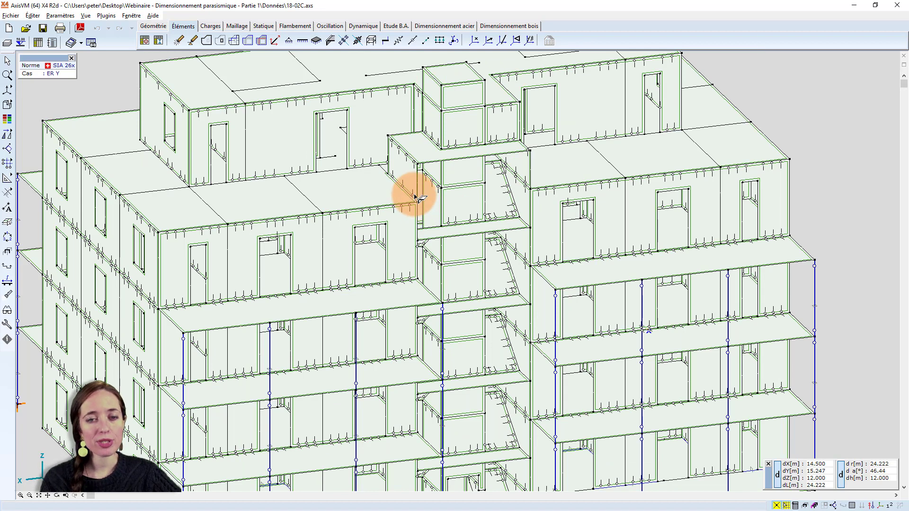
pyautogui.scroll(-2, 412, 190)
pyautogui.scroll(-1, 420, 184)
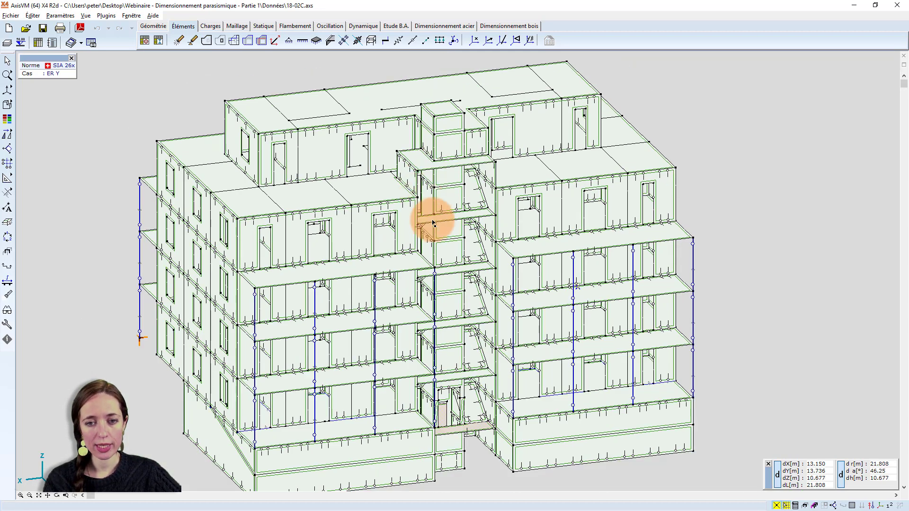
pyautogui.moveTo(433, 221); pyautogui.dragTo(440, 208, button='middle')
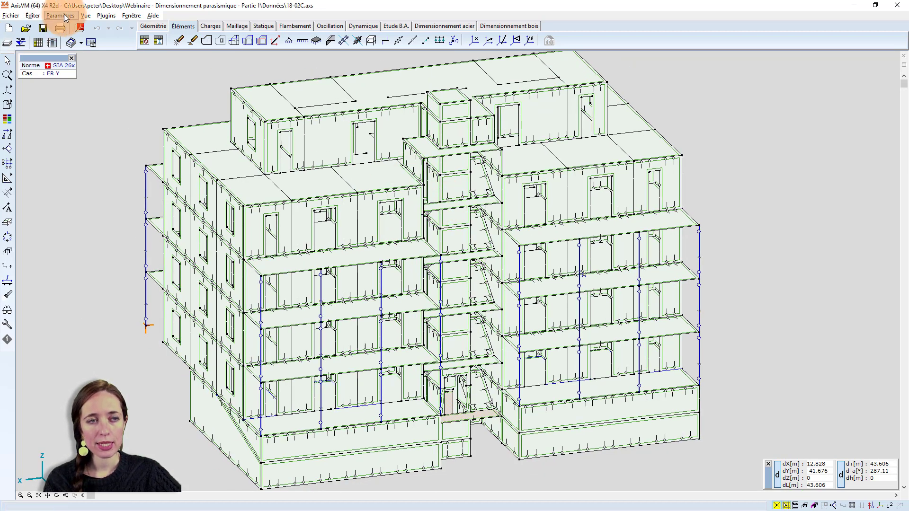
pyautogui.click(65, 16)
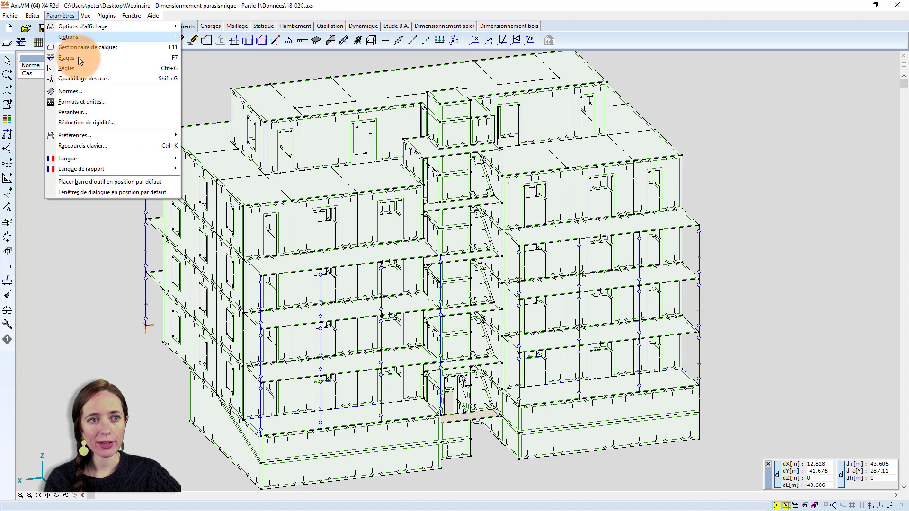
pyautogui.click(103, 124)
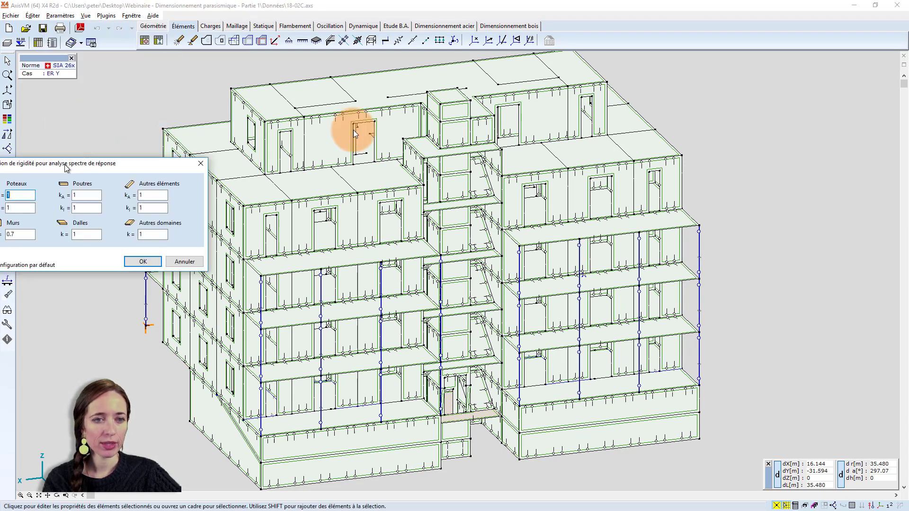
pyautogui.moveTo(354, 130); pyautogui.dragTo(481, 112)
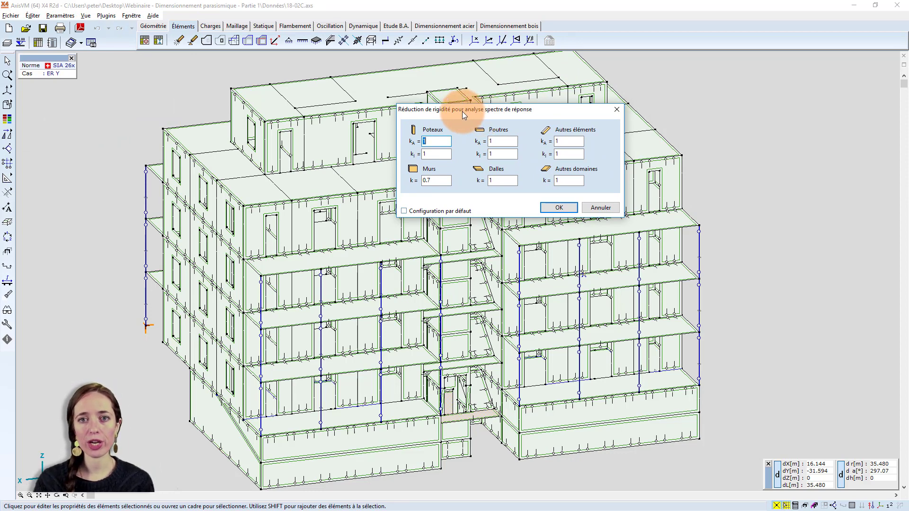
pyautogui.click(437, 179)
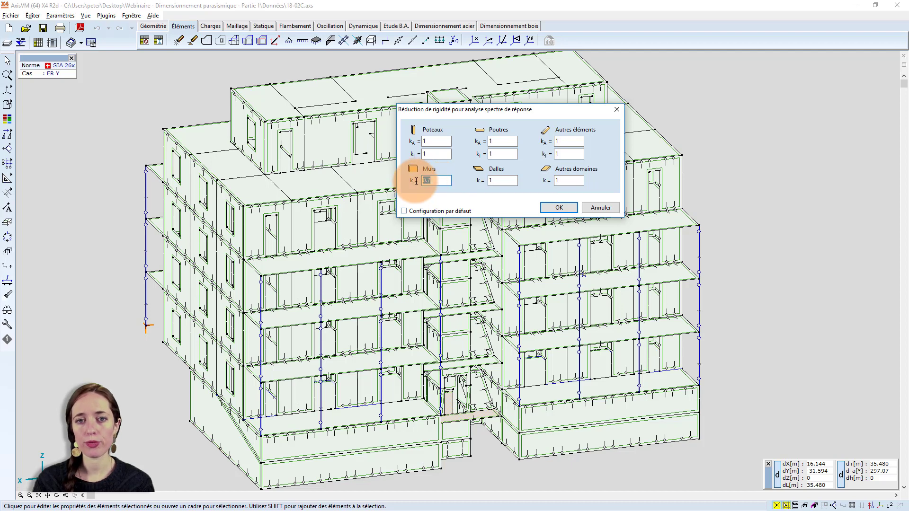
pyautogui.doubleClick(440, 178)
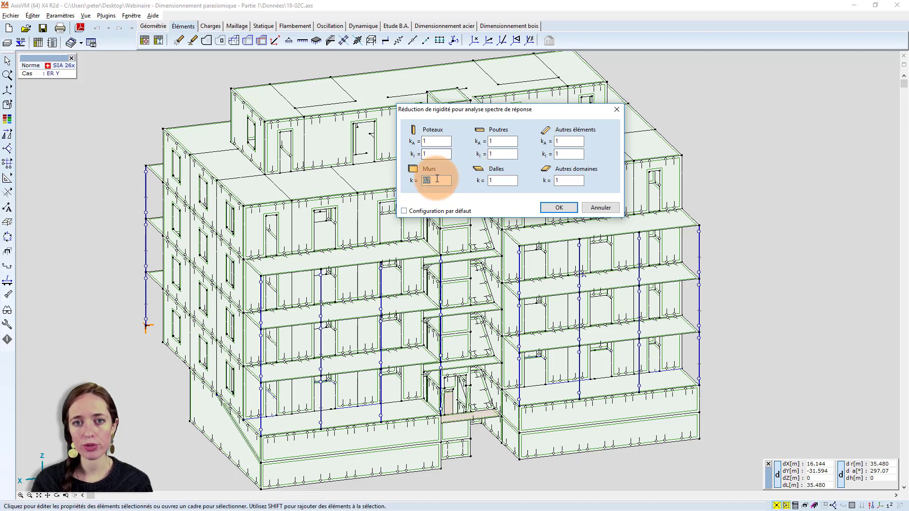
pyautogui.click(438, 182)
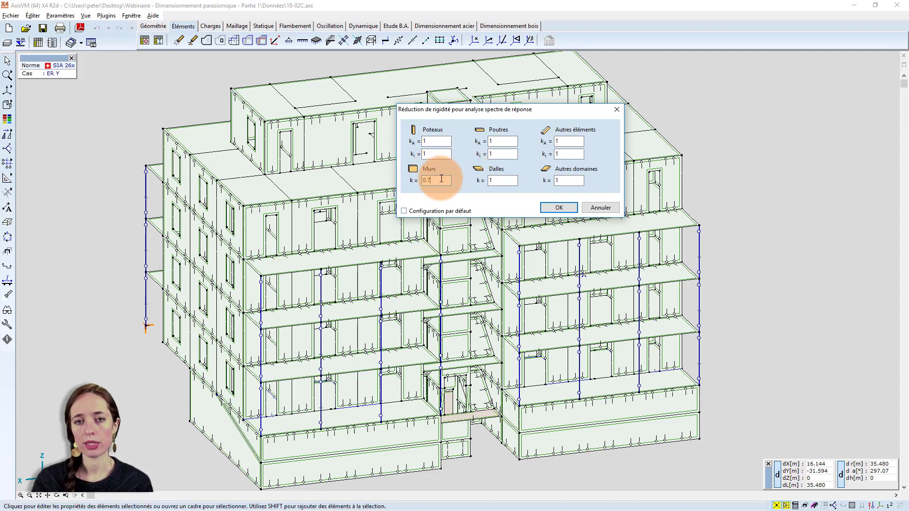
pyautogui.moveTo(478, 109); pyautogui.dragTo(476, 110)
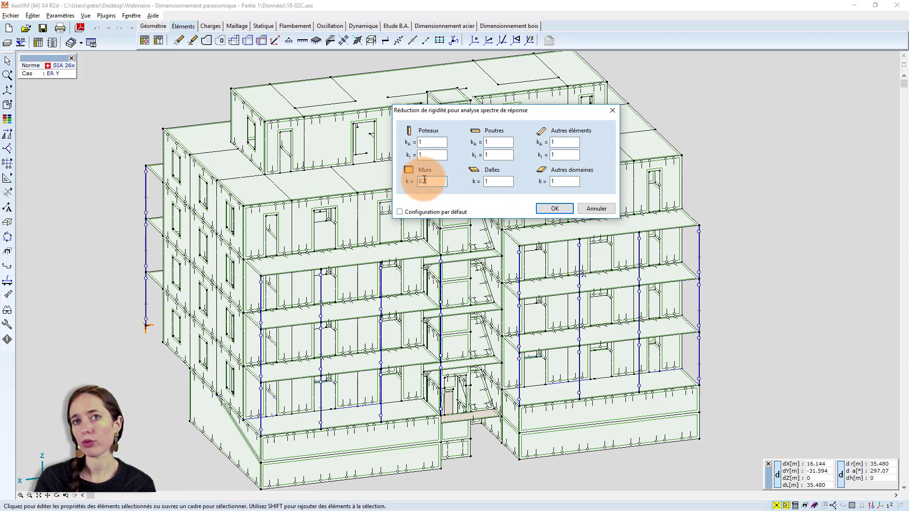
pyautogui.click(550, 209)
# View the table of stiffness reduction factors for response spectrum analysis and close it without applying changes.
pyautogui.click(38, 43)
pyautogui.click(253, 186)
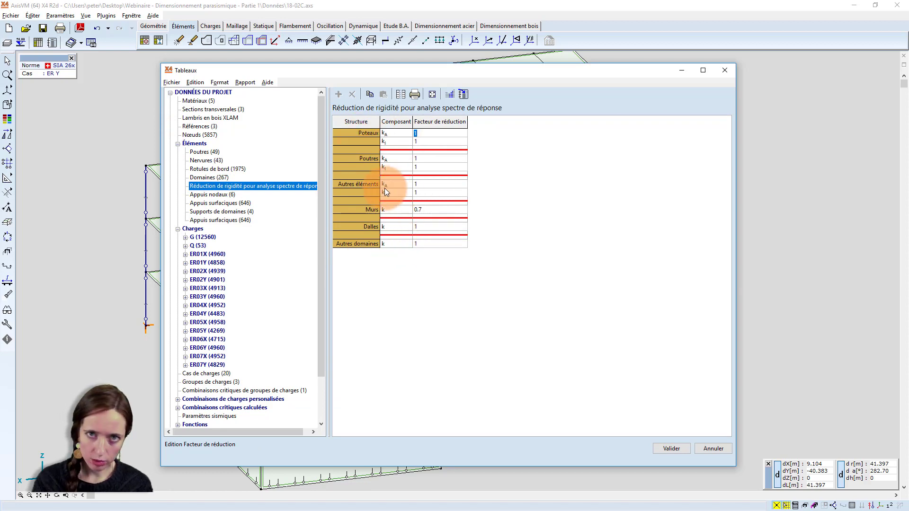
pyautogui.click(713, 449)
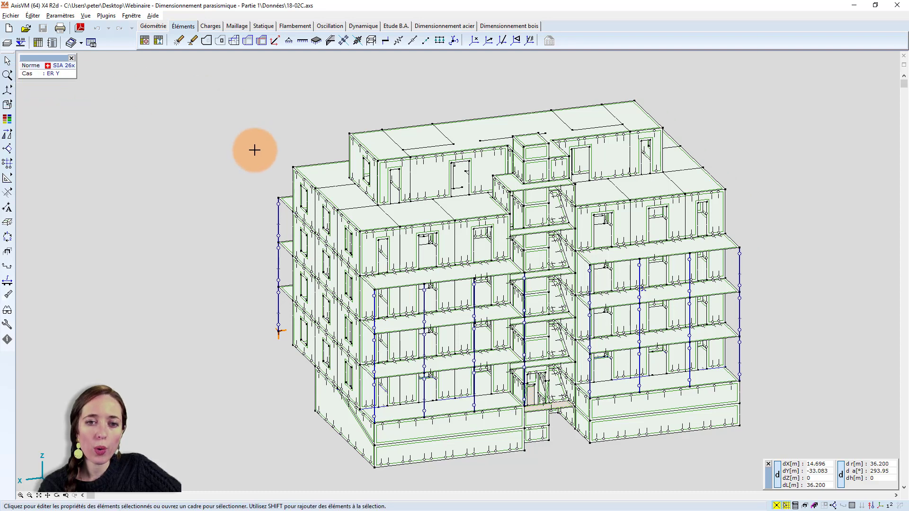
# Delete the ERD load group together with all seismic load cases from the load groups and cases.
pyautogui.moveTo(254, 149); pyautogui.dragTo(247, 134, button='middle')
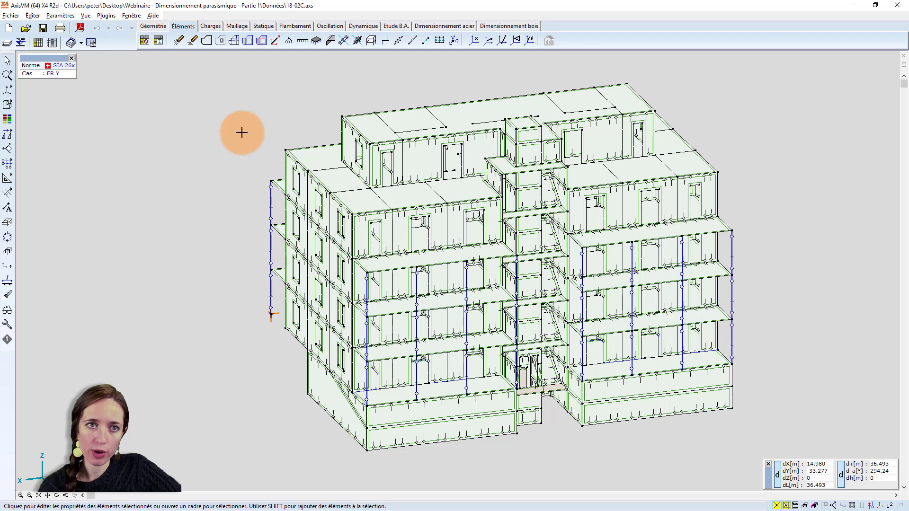
pyautogui.click(212, 26)
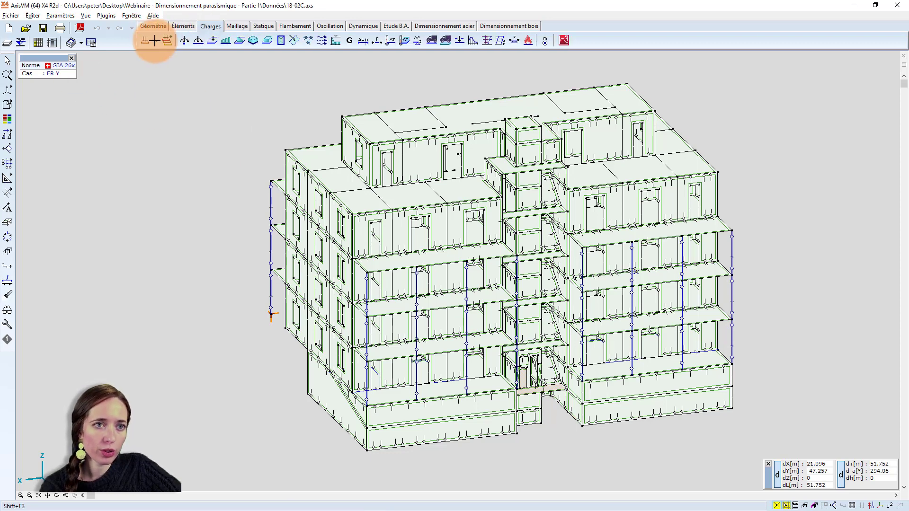
pyautogui.click(146, 40)
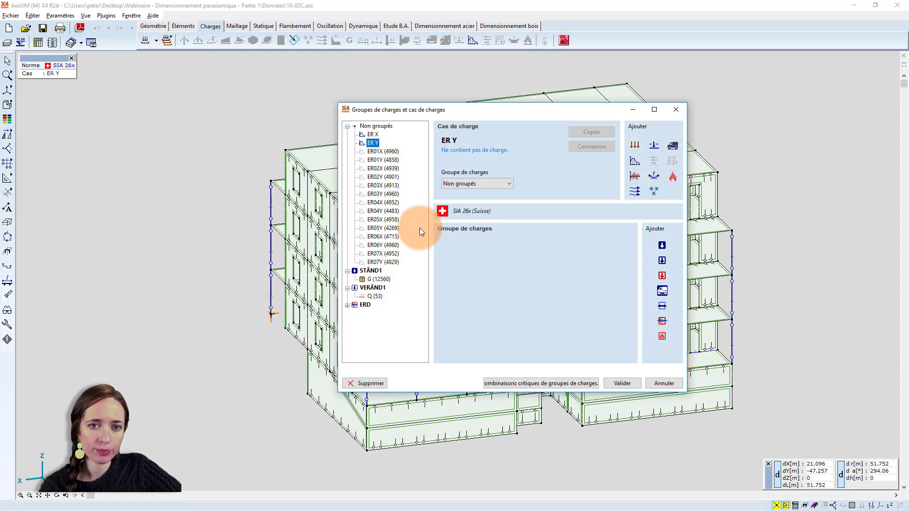
pyautogui.click(365, 305)
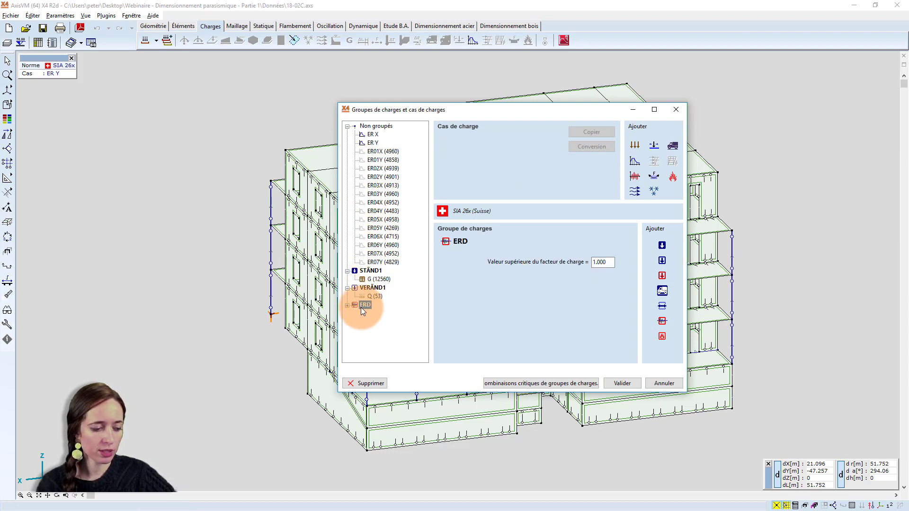
pyautogui.press('Delete')
pyautogui.press('Return')
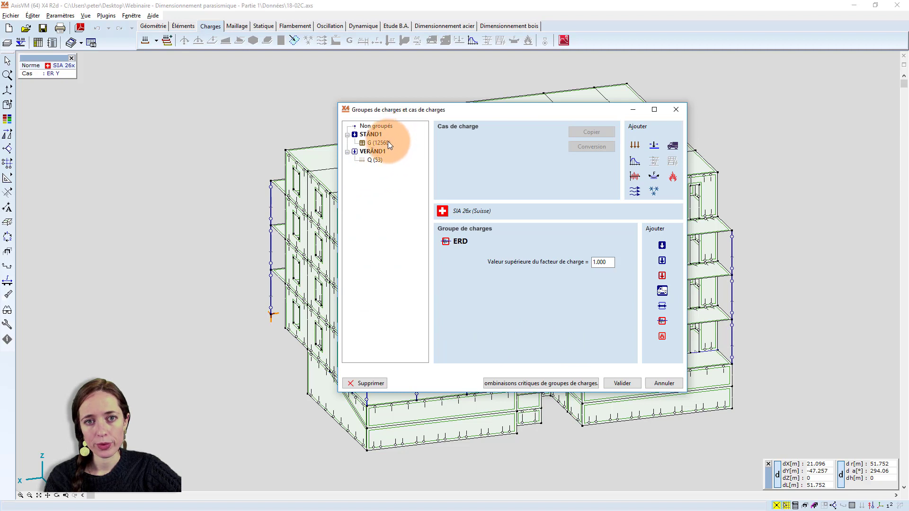
# Add a static load case named "G sous NE" to the permanent load group STÄND1.
pyautogui.click(386, 142)
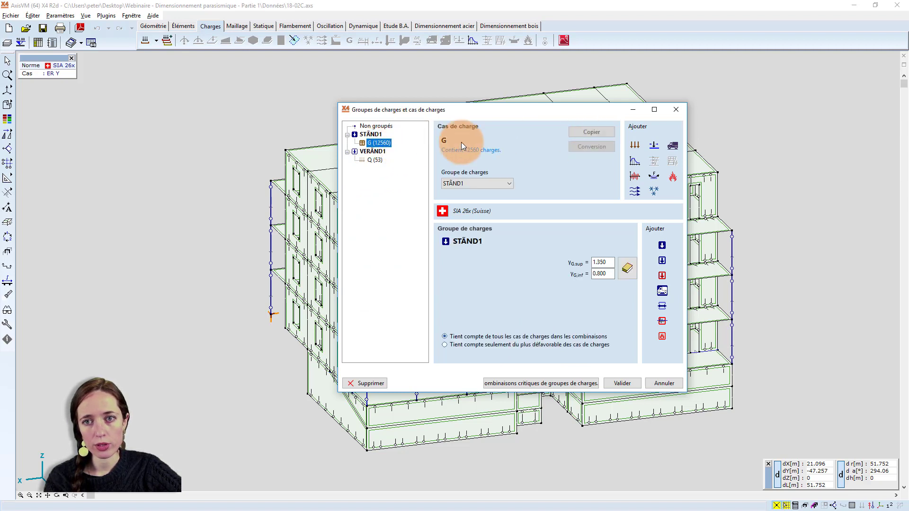
pyautogui.click(631, 145)
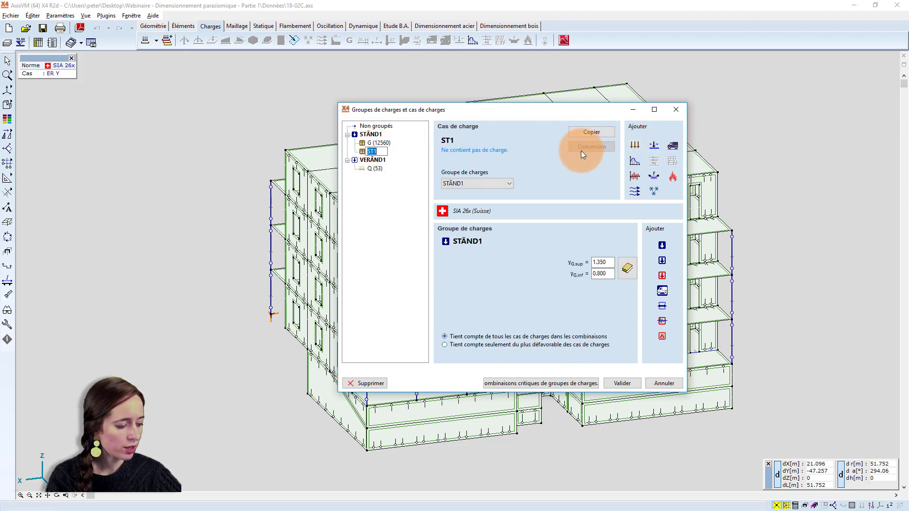
pyautogui.write('G sous')
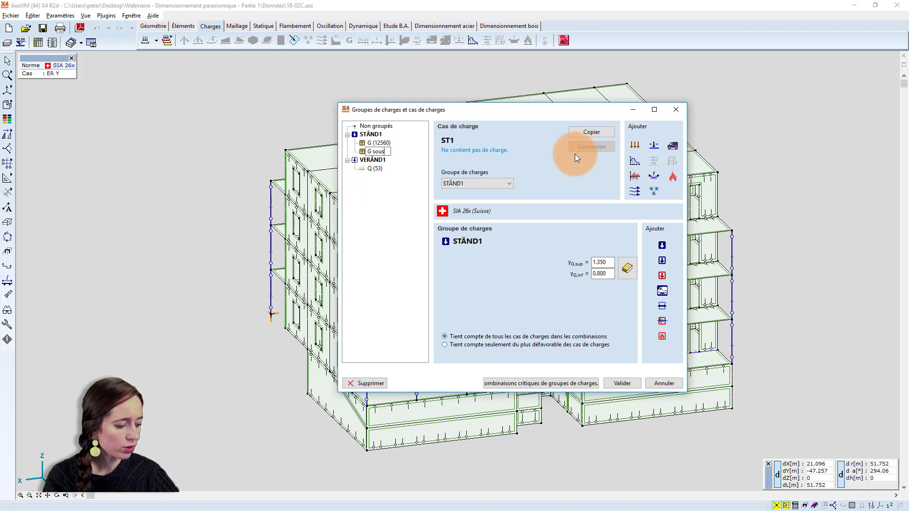
pyautogui.write(' NE')
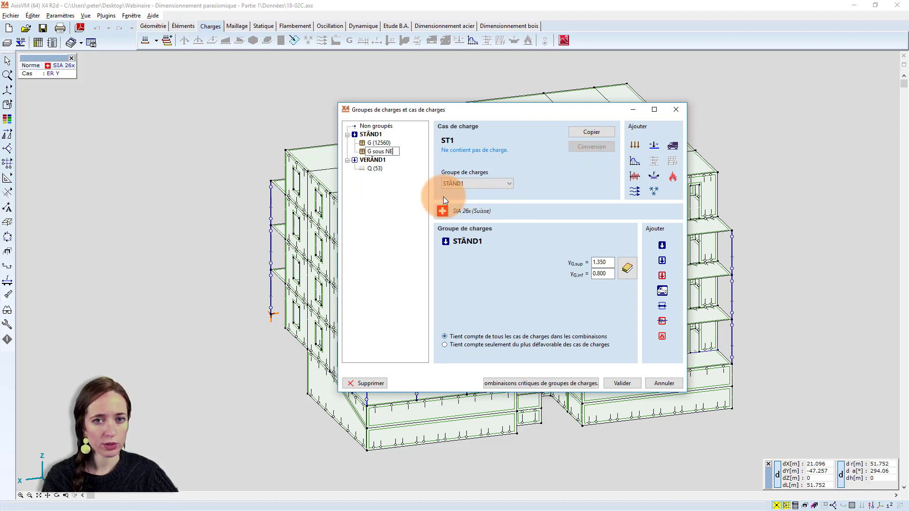
pyautogui.click(384, 195)
# Add a static load case named "Q sous NE" to the variable load group VERÄND1 and confirm the load cases.
pyautogui.click(375, 168)
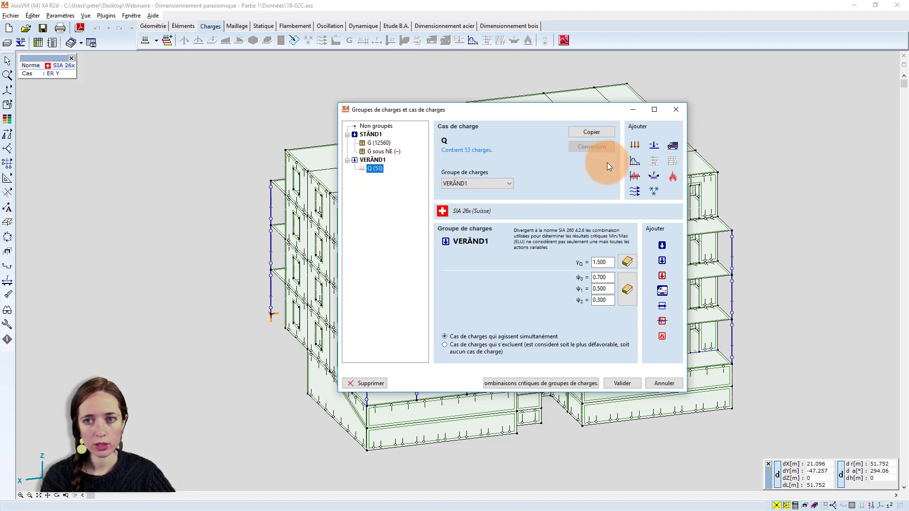
pyautogui.click(641, 149)
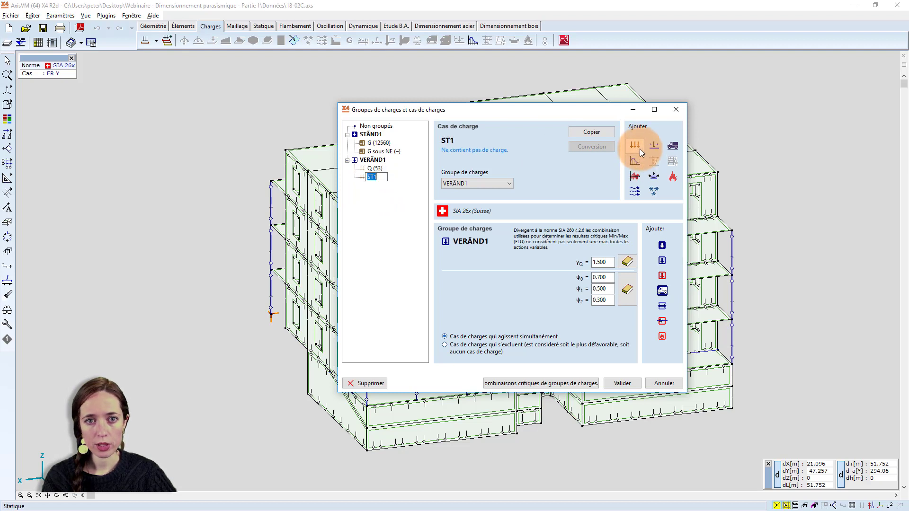
pyautogui.write('NE')
pyautogui.click(366, 194)
pyautogui.click(623, 383)
pyautogui.write('Q sous')
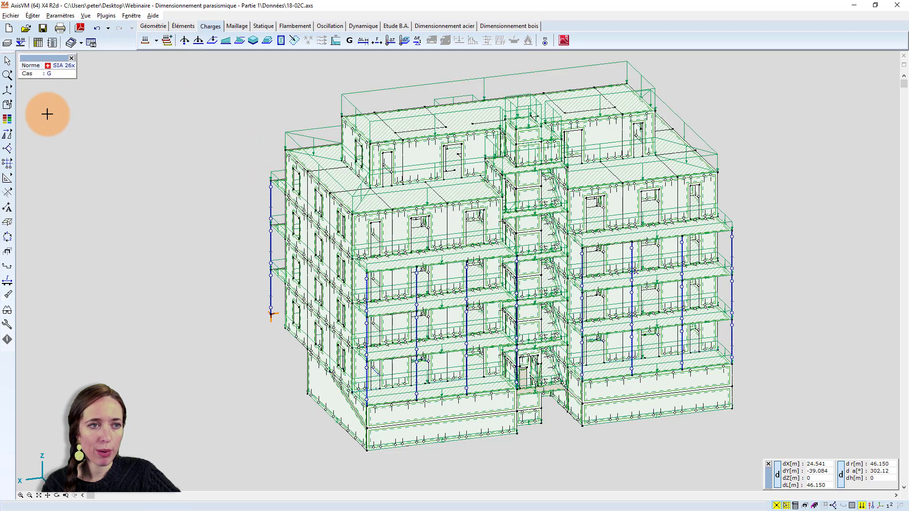
# Reassign the loads on the selected basement elements in front view to the load case G sous NE.
pyautogui.click(27, 89)
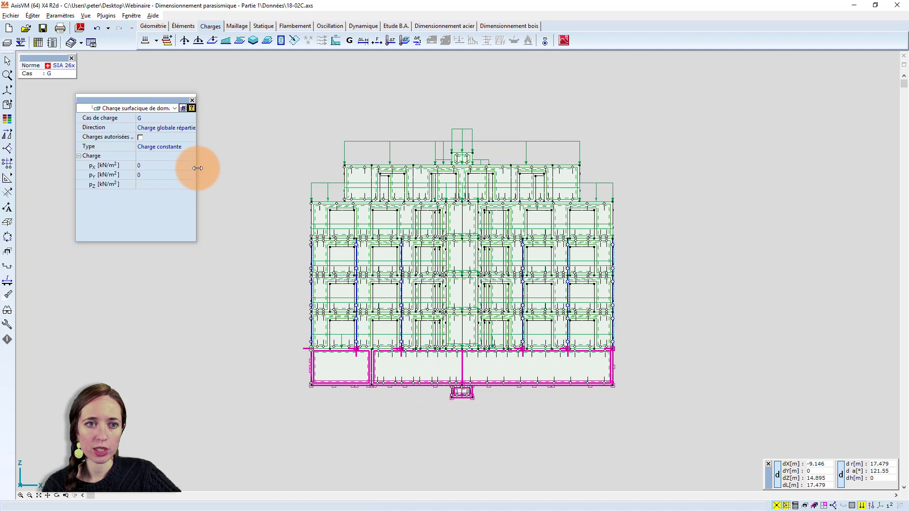
pyautogui.moveTo(197, 168); pyautogui.dragTo(254, 171)
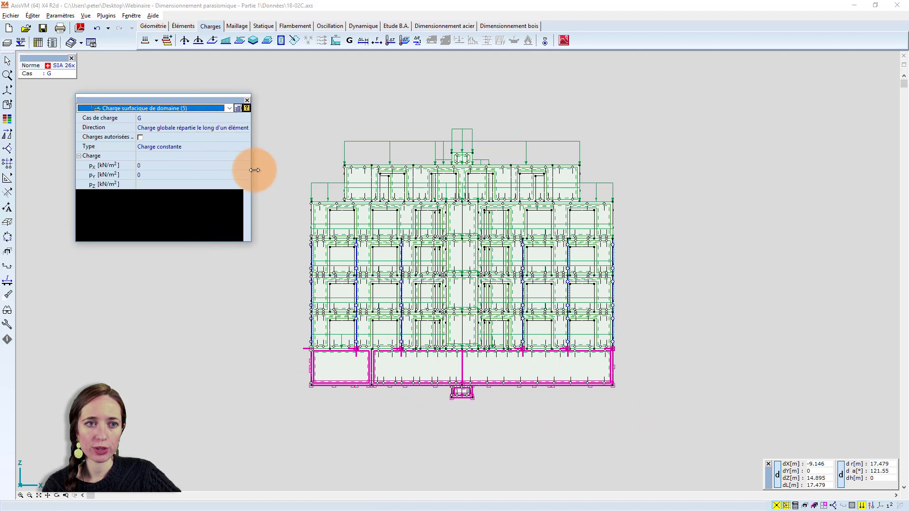
pyautogui.click(222, 118)
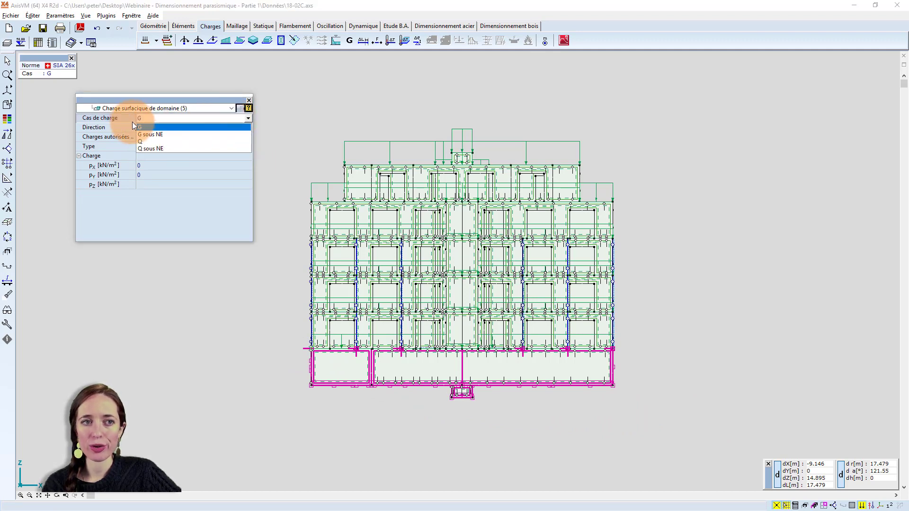
pyautogui.click(161, 134)
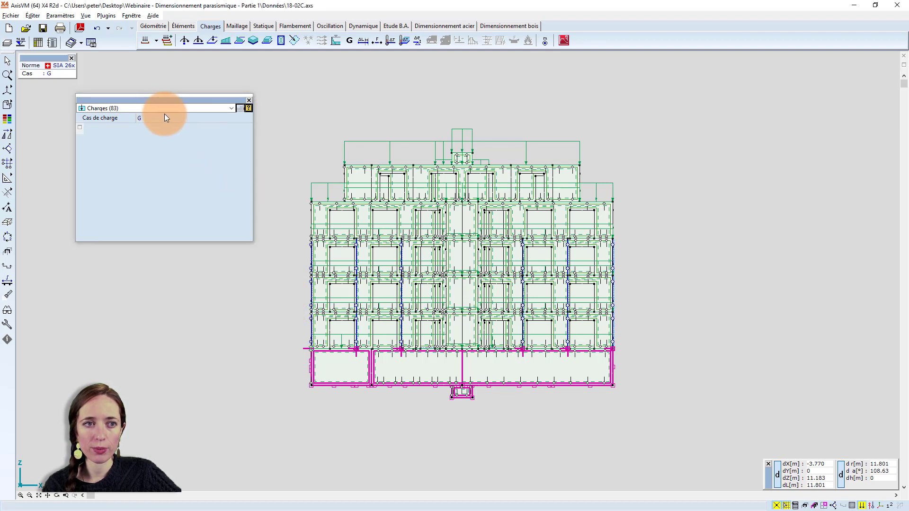
pyautogui.click(249, 119)
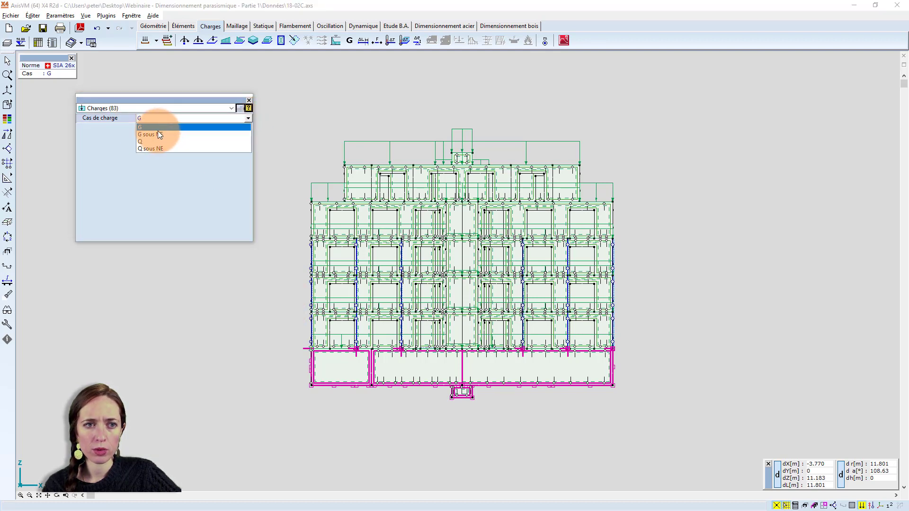
pyautogui.click(158, 135)
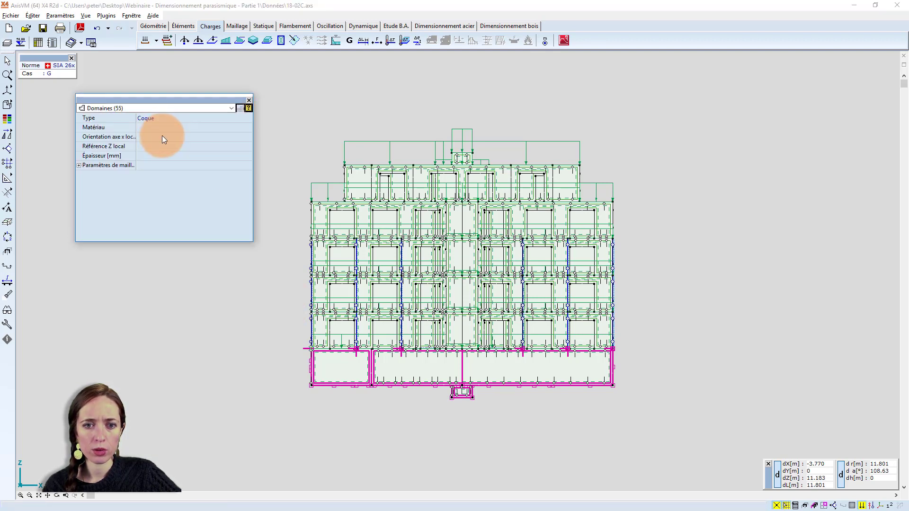
pyautogui.click(250, 101)
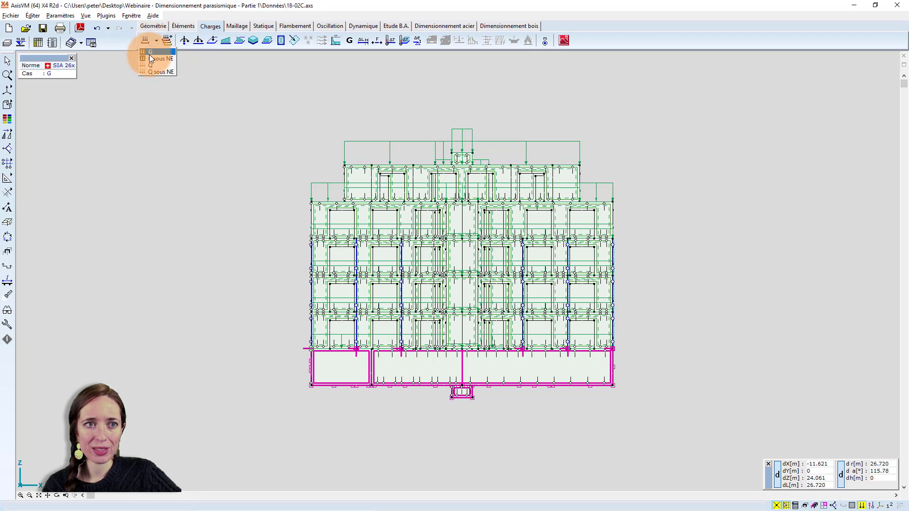
# Check the load split by viewing case G sous NE on the building in perspective, followed by case G.
pyautogui.click(152, 60)
pyautogui.click(218, 202)
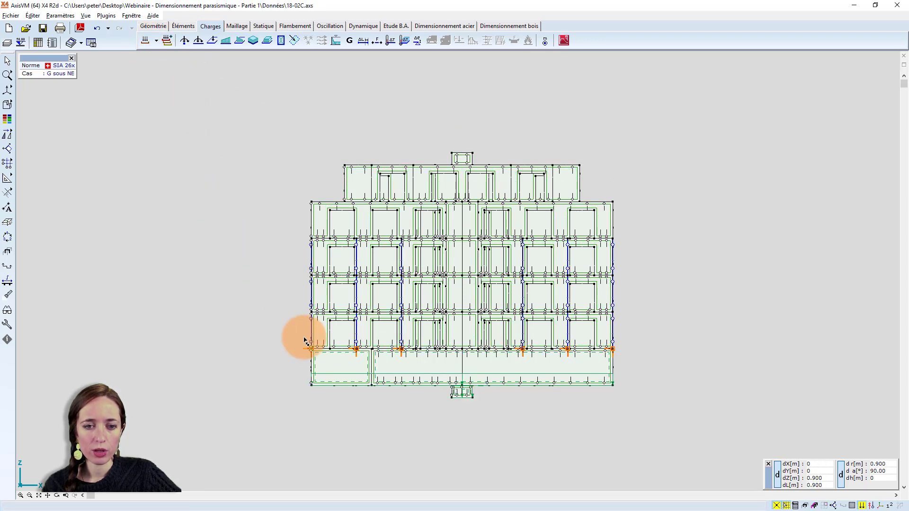
pyautogui.moveTo(247, 260); pyautogui.dragTo(226, 226, button='middle')
pyautogui.keyDown('alt'); pyautogui.moveTo(290, 255); pyautogui.dragTo(379, 382, button='middle'); pyautogui.keyUp('alt')
pyautogui.scroll(1, 345, 325)
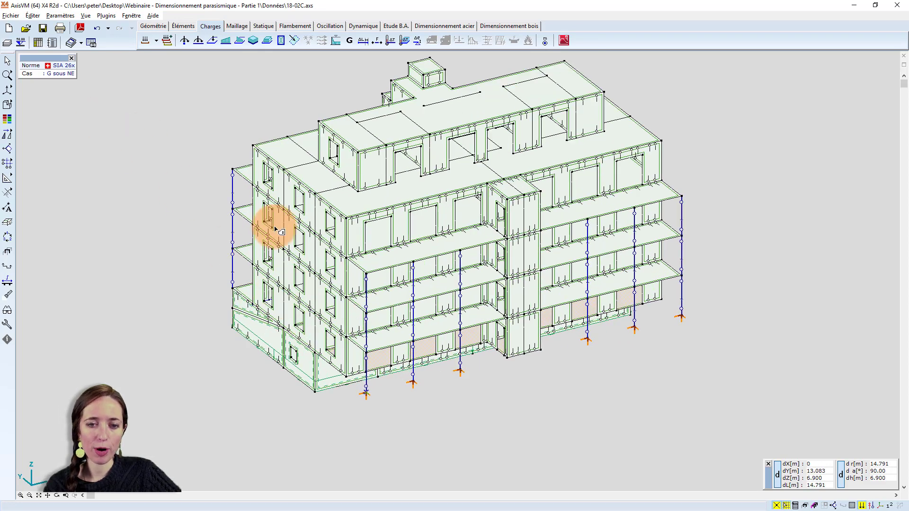
pyautogui.click(156, 40)
pyautogui.click(151, 52)
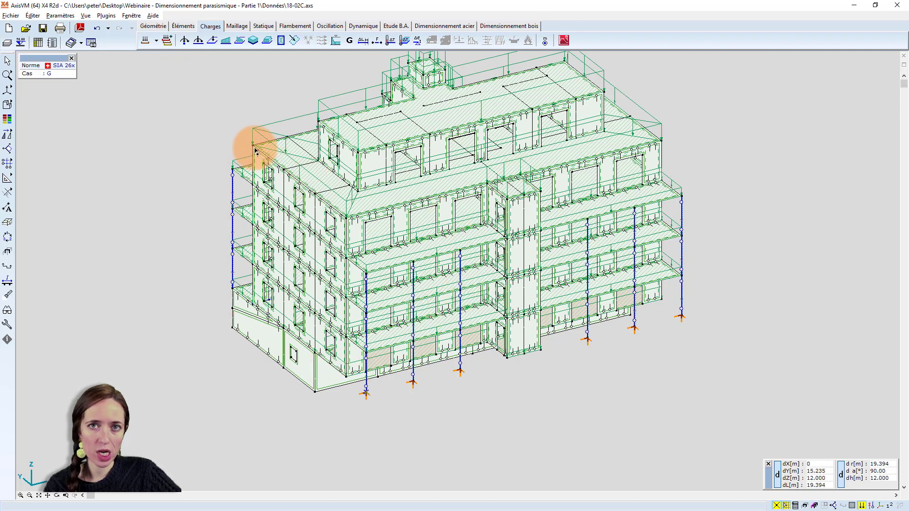
# Review the load case factors of the Masse ER combination and display the loads of case Q on the building.
pyautogui.click(167, 42)
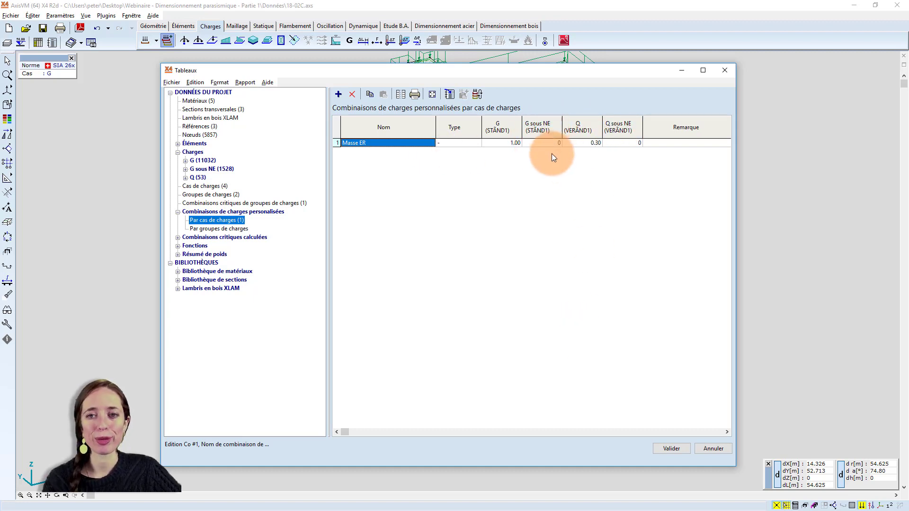
pyautogui.click(671, 448)
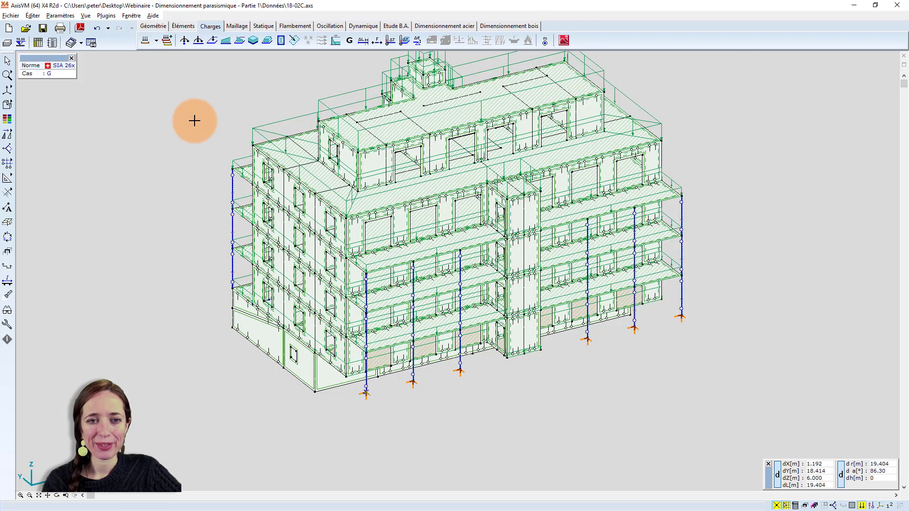
pyautogui.click(156, 41)
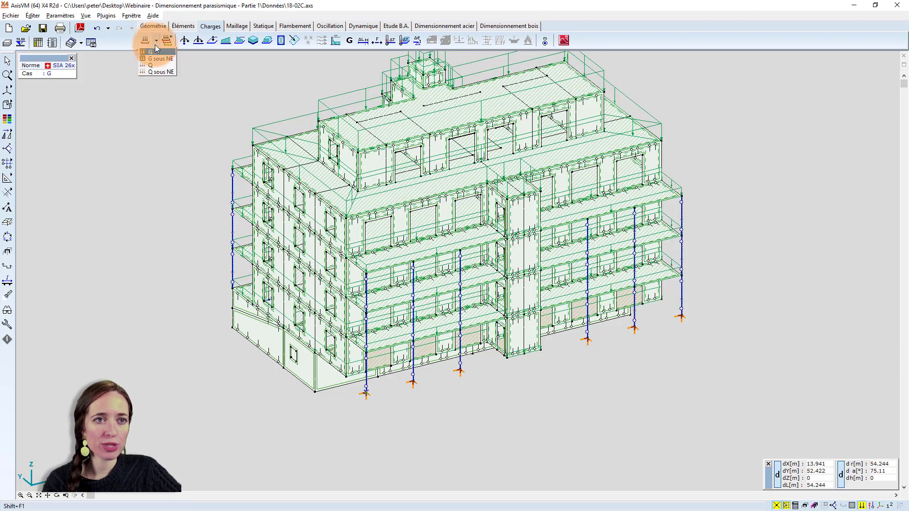
pyautogui.click(151, 70)
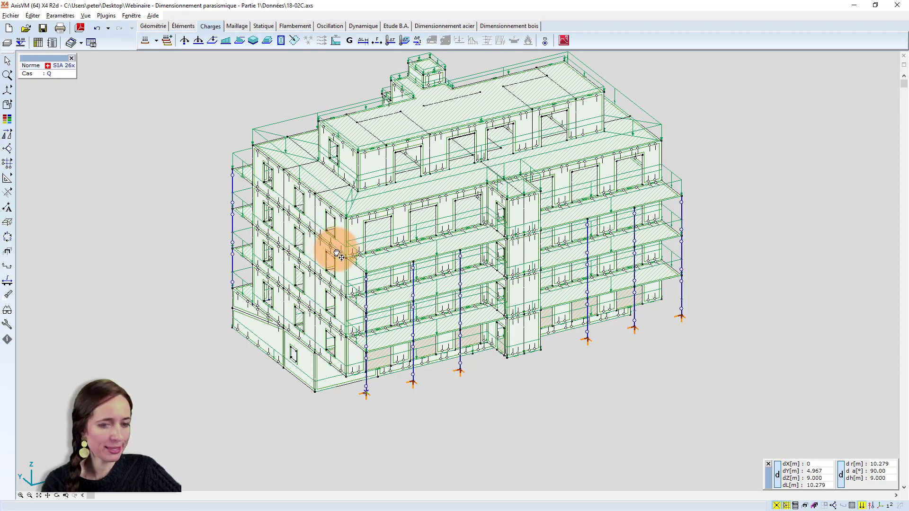
# Examine the building's mode 1 deformed shape in the oscillation analysis results from the stairwell side.
pyautogui.click(331, 26)
pyautogui.click(390, 280)
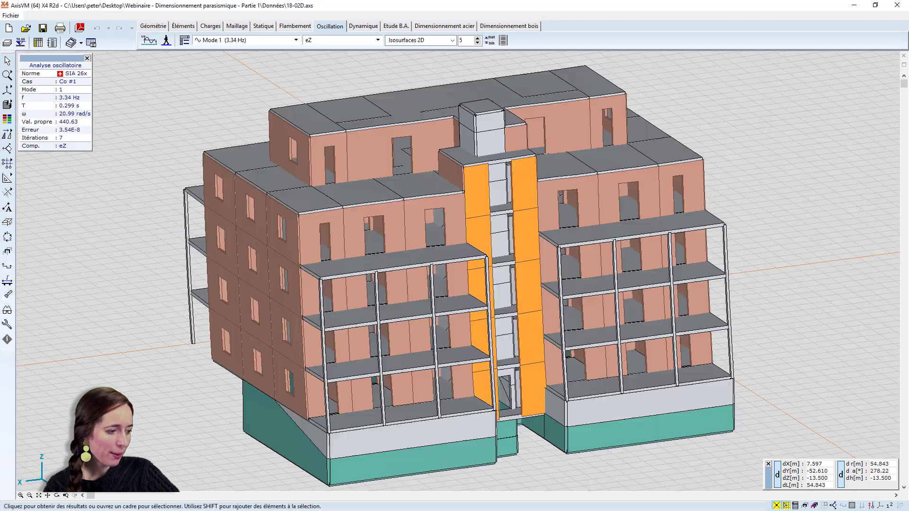
pyautogui.moveTo(414, 201); pyautogui.dragTo(562, 197, button='middle')
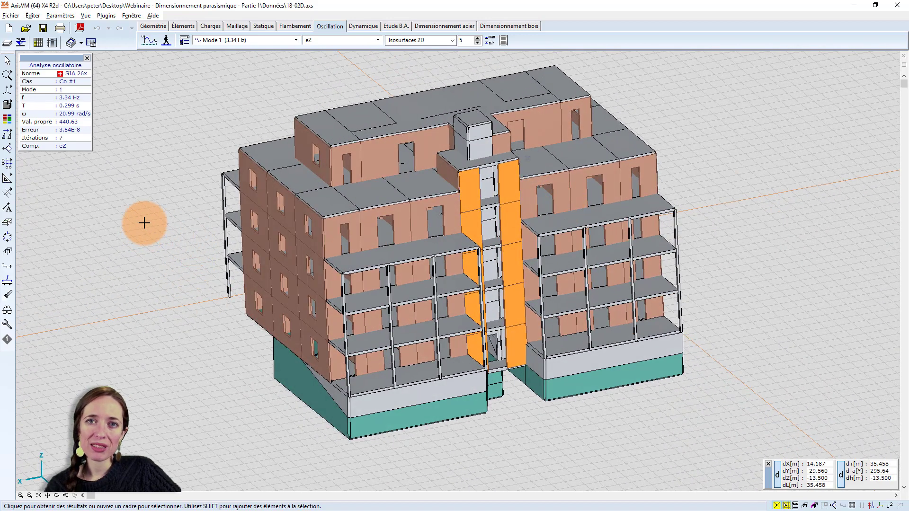
pyautogui.moveTo(260, 80); pyautogui.dragTo(258, 94, button='middle')
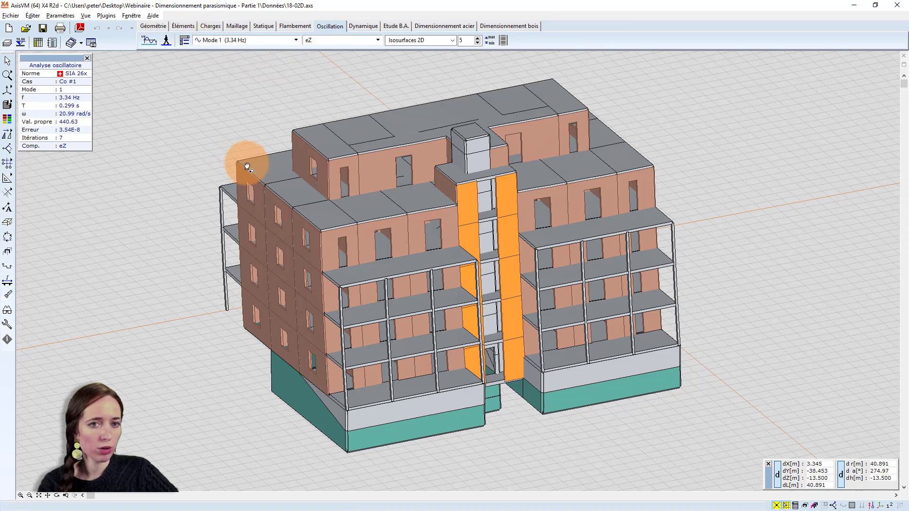
pyautogui.moveTo(247, 166); pyautogui.dragTo(199, 167, button='middle')
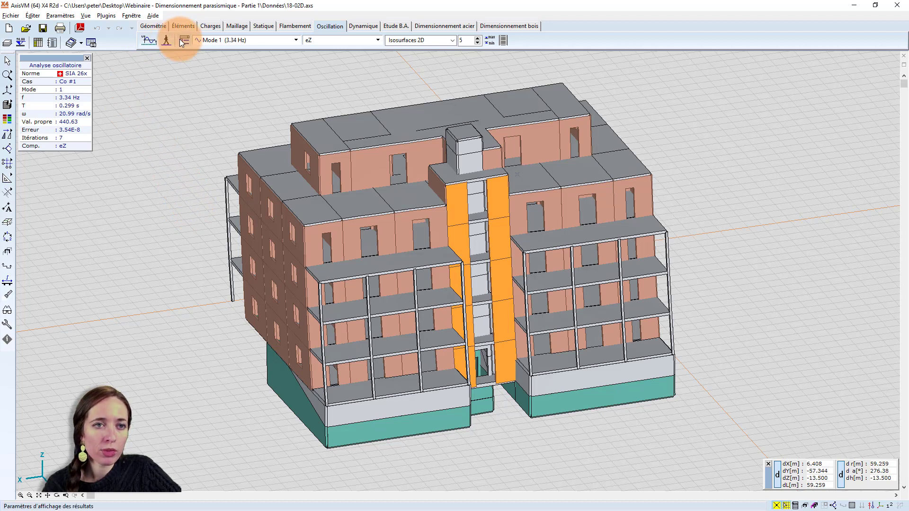
# Examine the building's deformed shapes for vibration modes 2, 3 and 4 in the oscillation results.
pyautogui.click(229, 40)
pyautogui.click(239, 78)
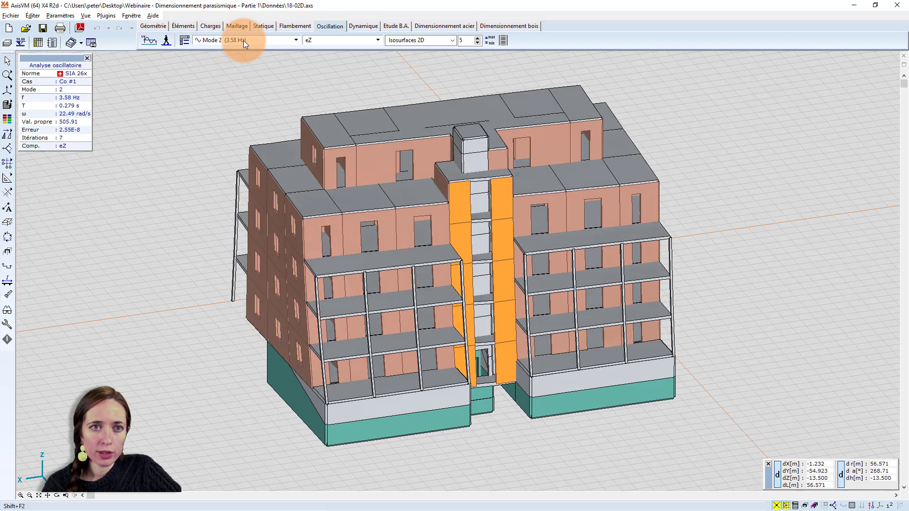
pyautogui.click(238, 40)
pyautogui.click(232, 87)
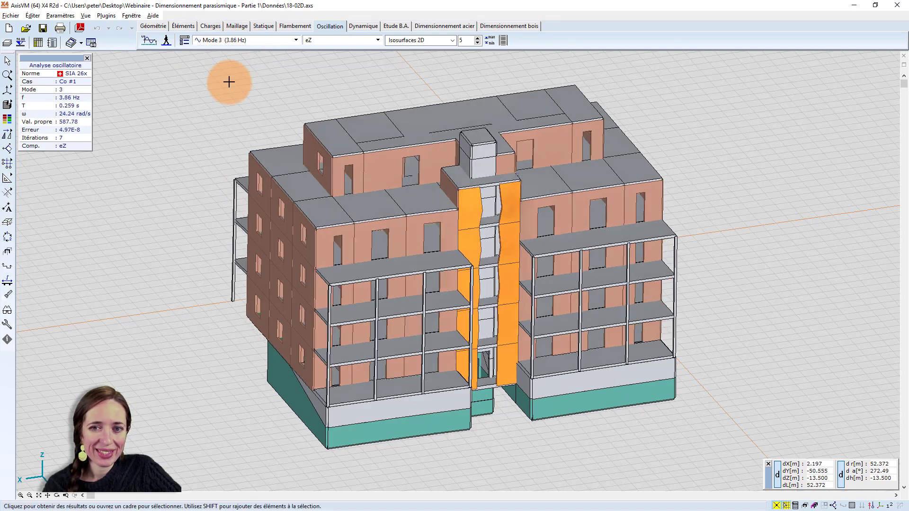
pyautogui.click(234, 41)
pyautogui.click(238, 95)
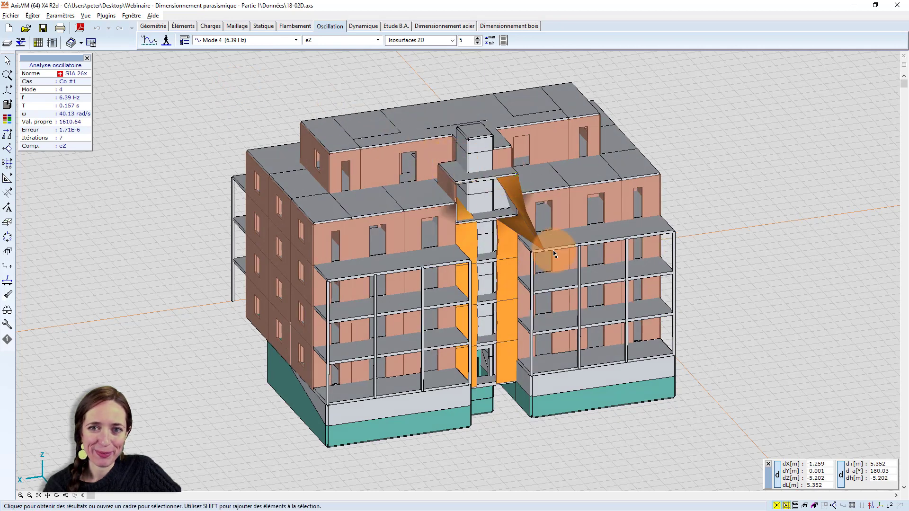
# Examine the deformed shapes of modes 5 through 9 at the orange wall panels beside the stairwell.
pyautogui.click(252, 38)
pyautogui.click(250, 105)
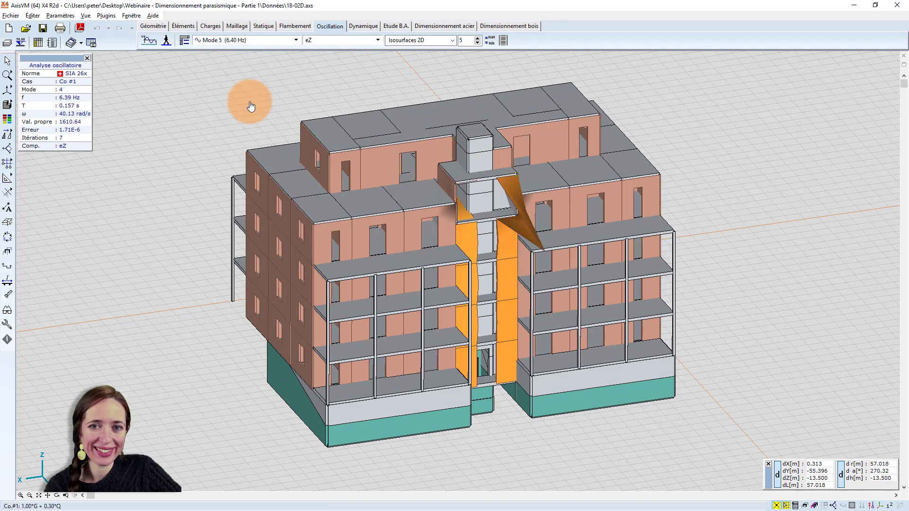
pyautogui.click(222, 41)
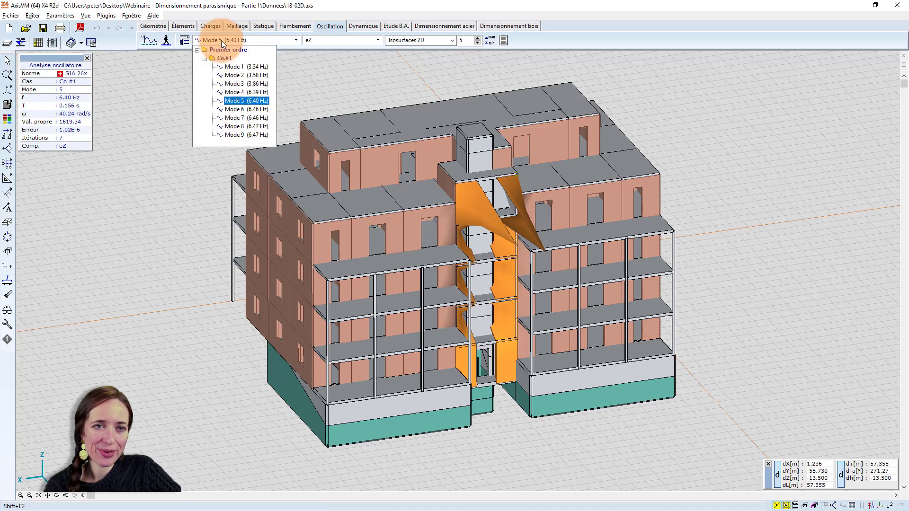
pyautogui.click(244, 110)
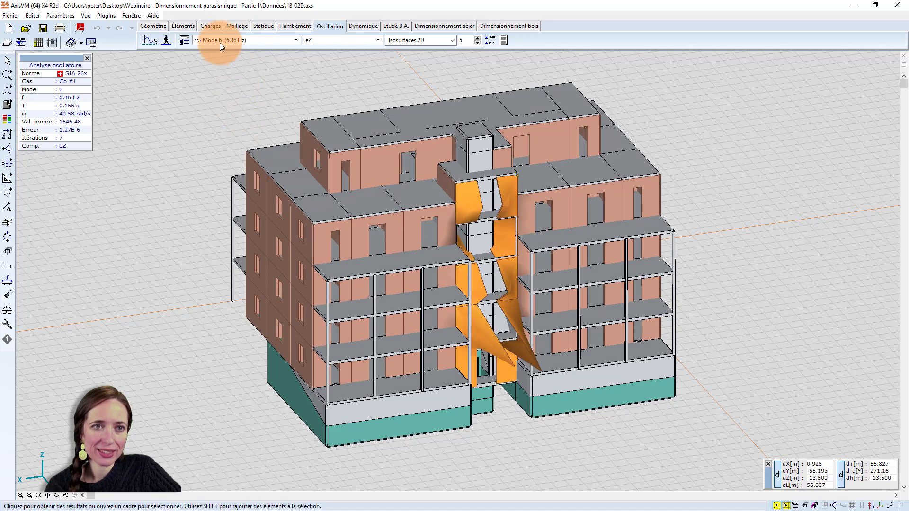
pyautogui.click(218, 40)
pyautogui.click(227, 121)
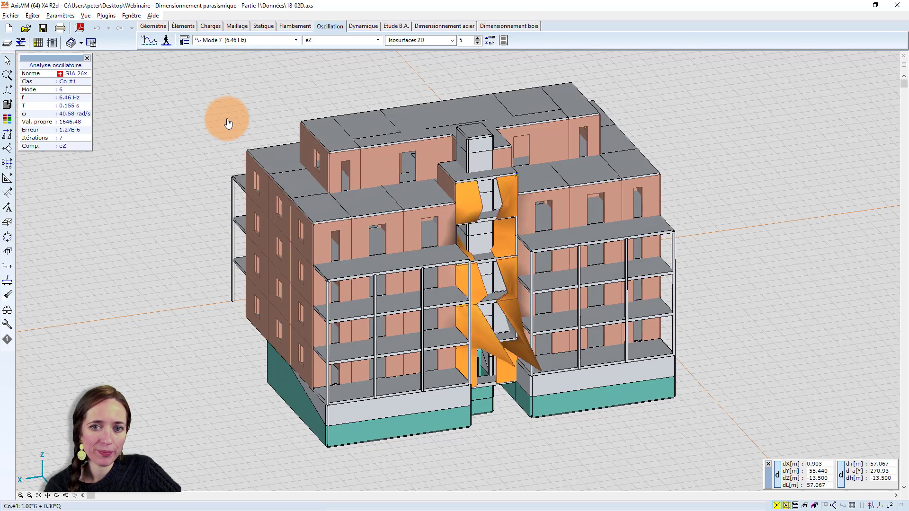
pyautogui.click(236, 41)
pyautogui.click(245, 128)
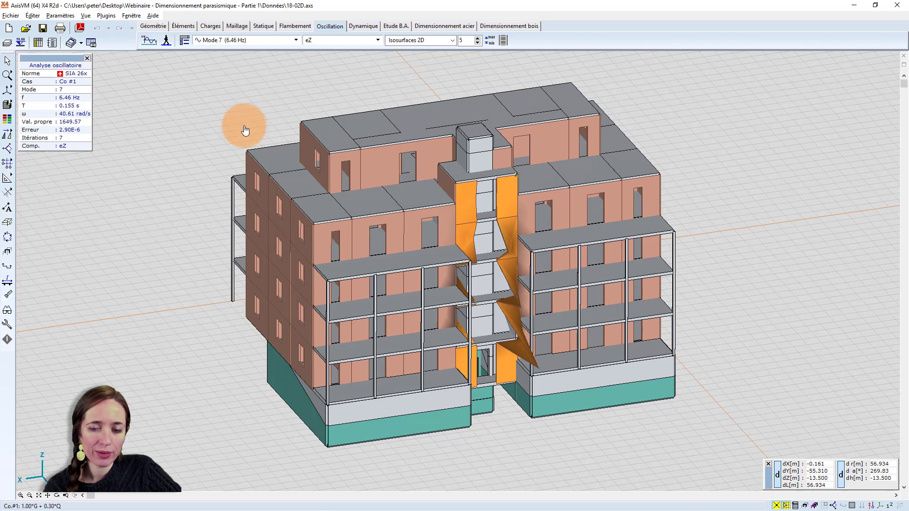
pyautogui.click(244, 40)
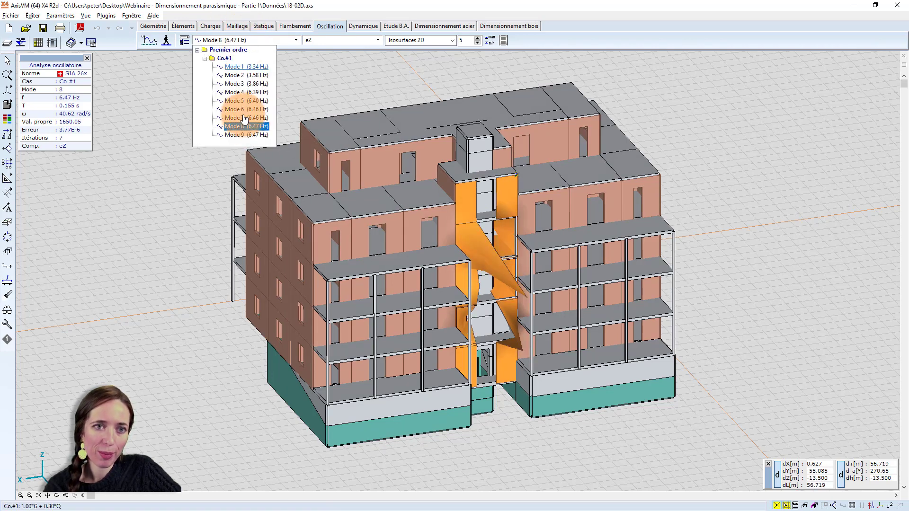
pyautogui.click(244, 137)
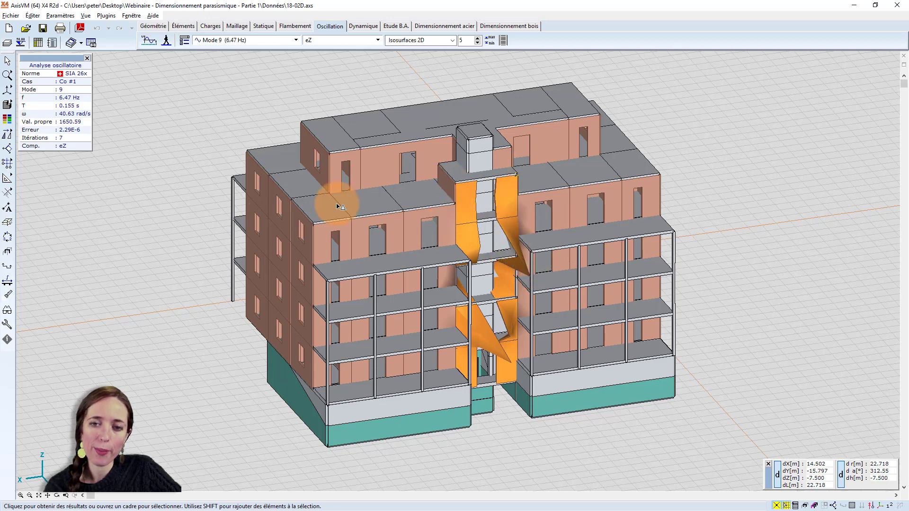
# Review the modal mass factors of all nine modes for Co #1 in the results tables.
pyautogui.click(38, 43)
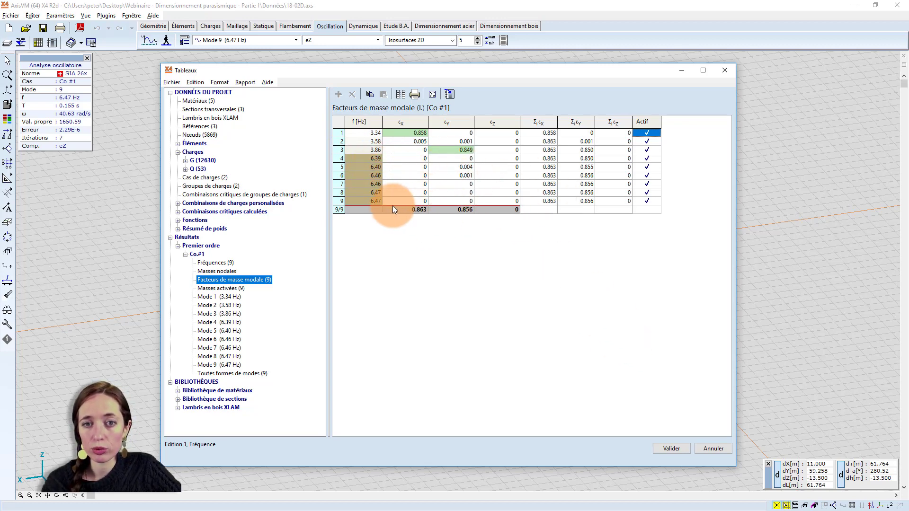
pyautogui.click(673, 449)
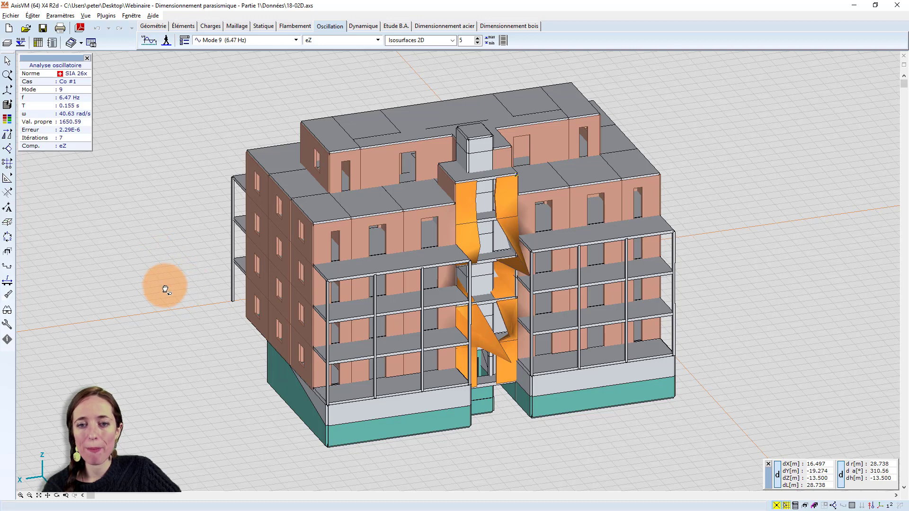
pyautogui.moveTo(165, 288)
pyautogui.keyDown('alt'); pyautogui.mouseDown(button='middle')
pyautogui.moveTo(161, 270)
pyautogui.moveTo(165, 290)
pyautogui.mouseUp(button='middle'); pyautogui.keyUp('alt')
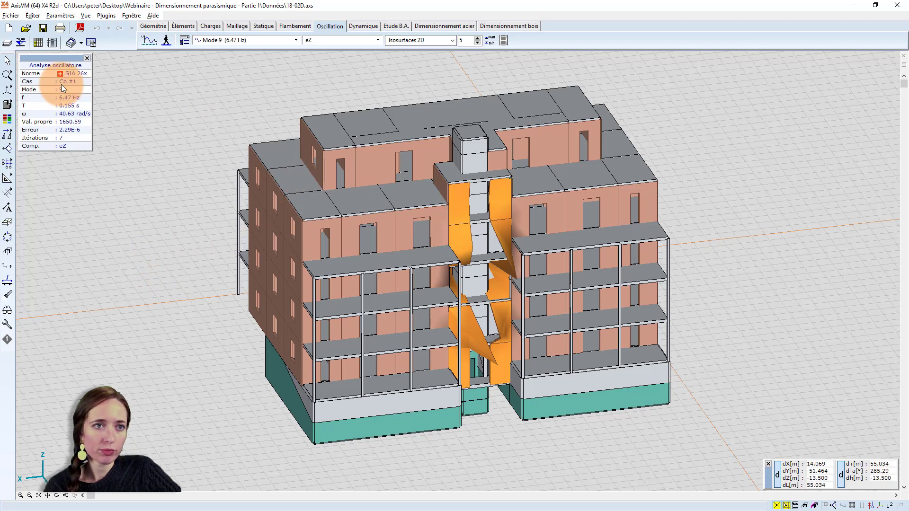
# Create a load case named G sous NE in the PERM load group.
pyautogui.click(184, 26)
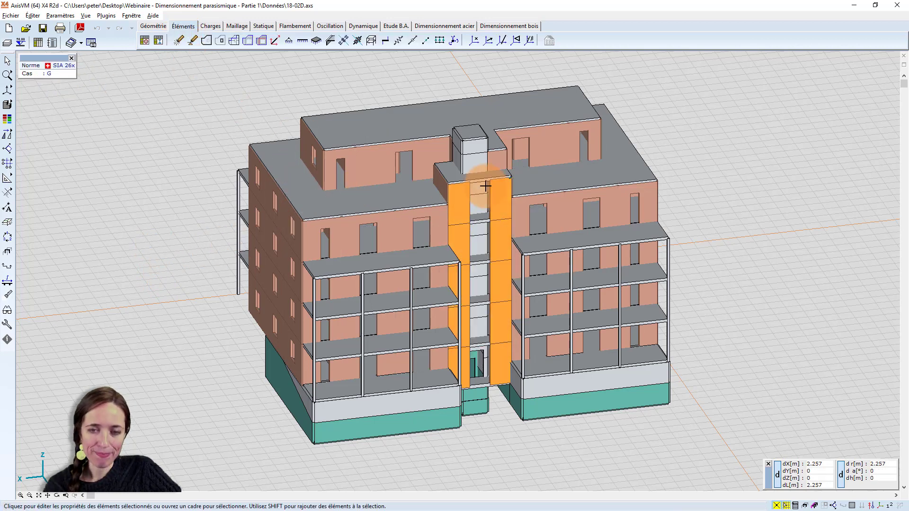
pyautogui.click(210, 26)
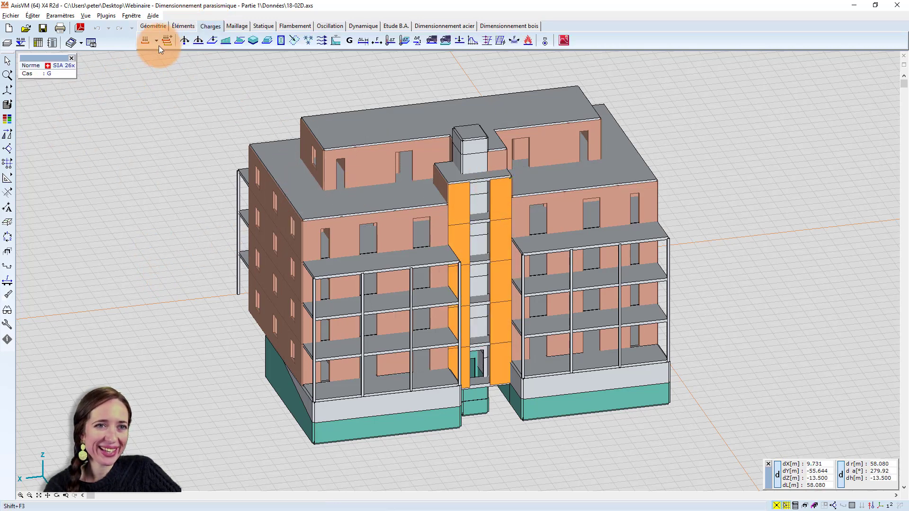
pyautogui.click(152, 41)
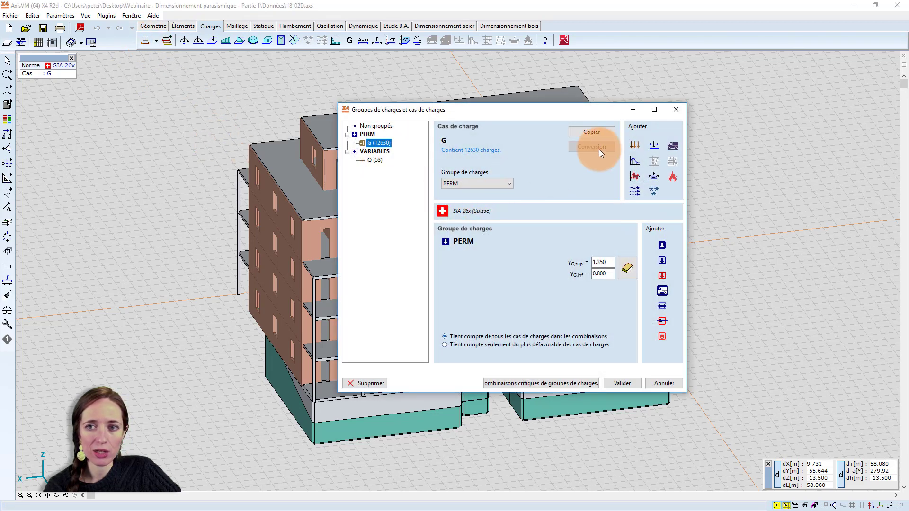
pyautogui.click(634, 147)
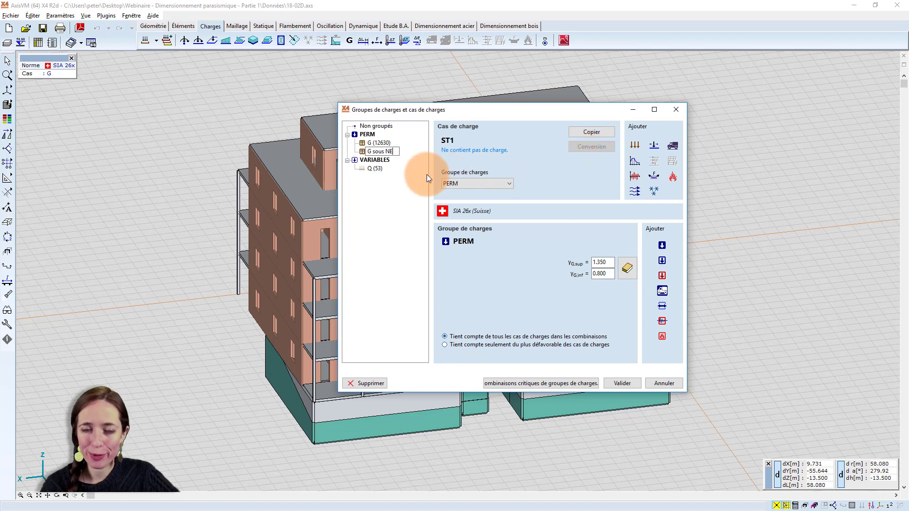
pyautogui.press('Return')
pyautogui.click(625, 378)
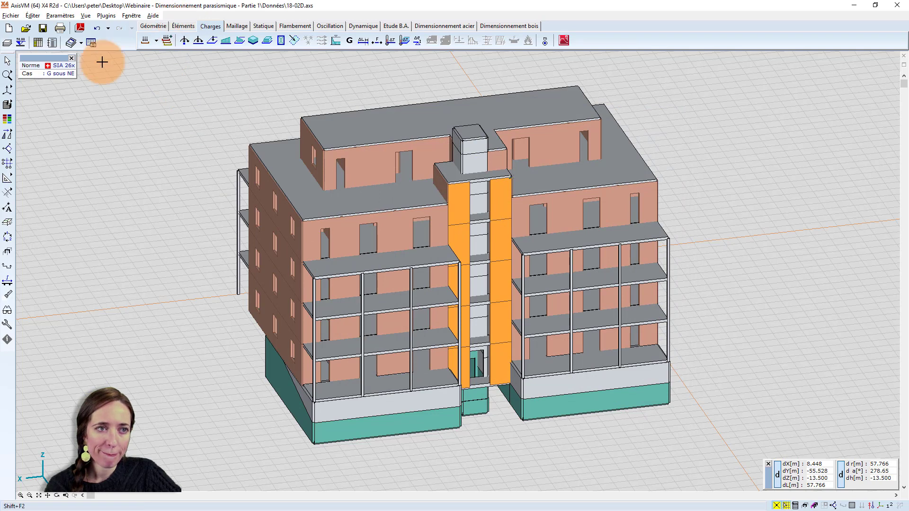
# Display the building in wireframe and make G the active load case to show its loads.
pyautogui.click(35, 109)
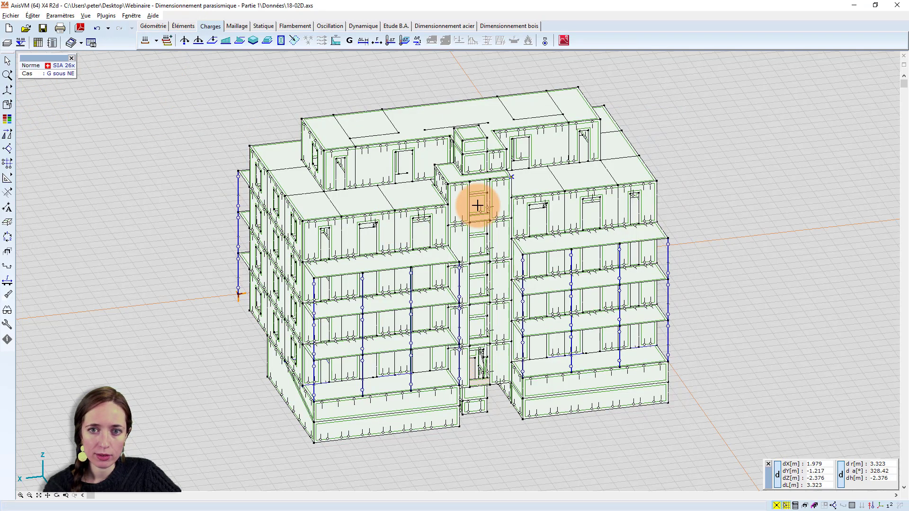
pyautogui.scroll(2, 474, 209)
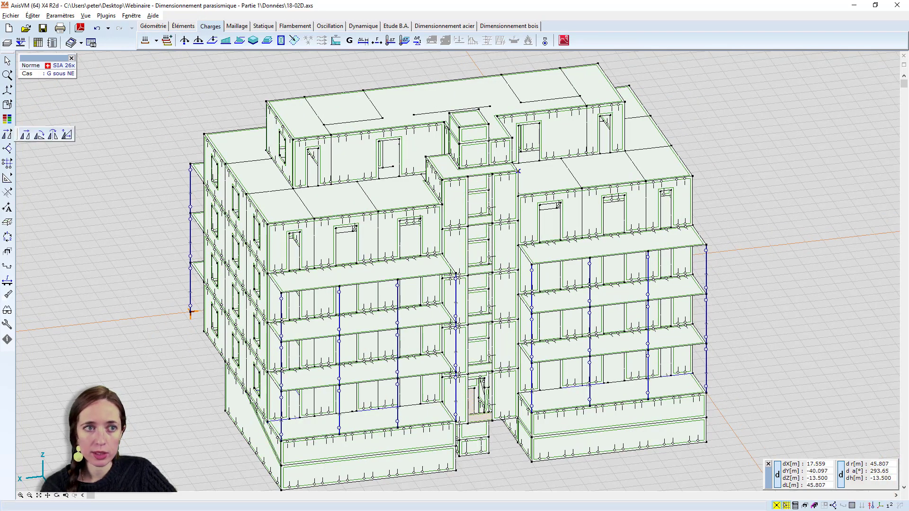
pyautogui.click(157, 41)
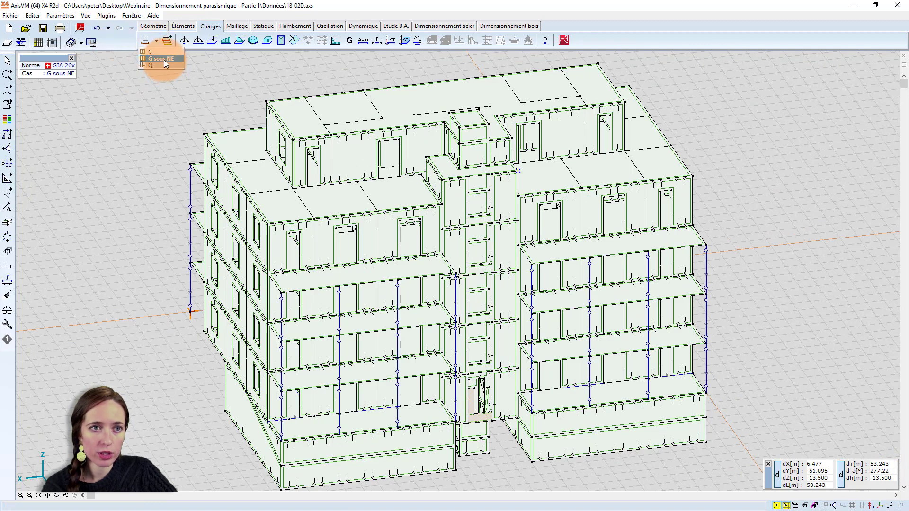
pyautogui.click(164, 52)
pyautogui.scroll(-1, 417, 222)
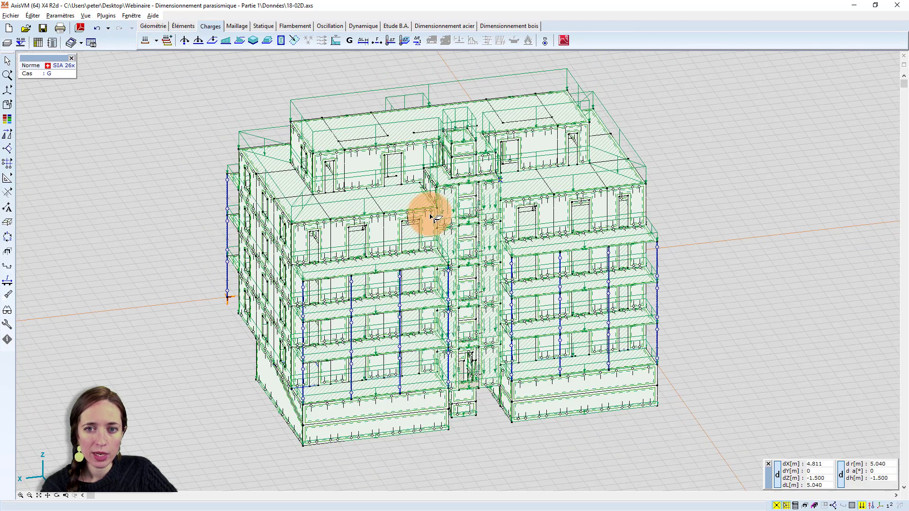
pyautogui.moveTo(430, 214)
pyautogui.mouseDown(button='middle')
pyautogui.moveTo(440, 221)
pyautogui.moveTo(432, 209)
pyautogui.mouseUp(button='middle')
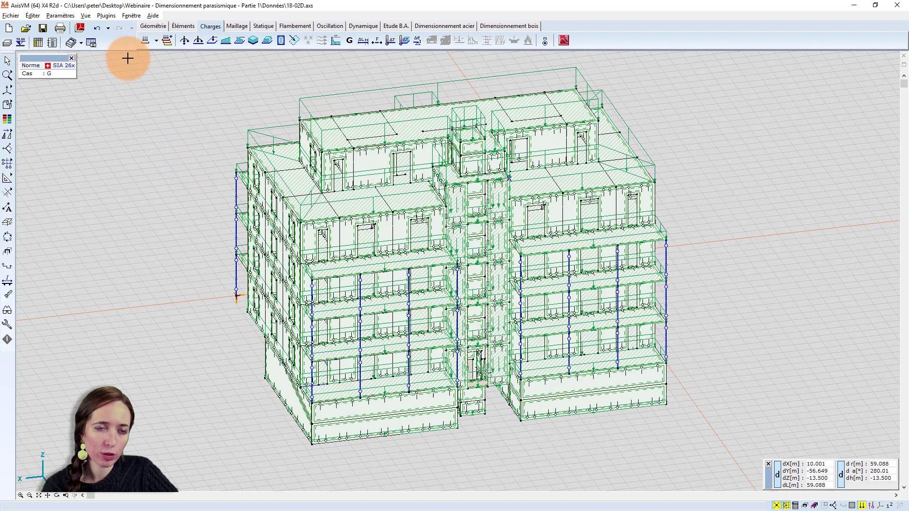
# Display the property editor and isolate the Webinaire part containing the two columns of wall panels beside the stairwell.
pyautogui.click(131, 16)
pyautogui.click(146, 28)
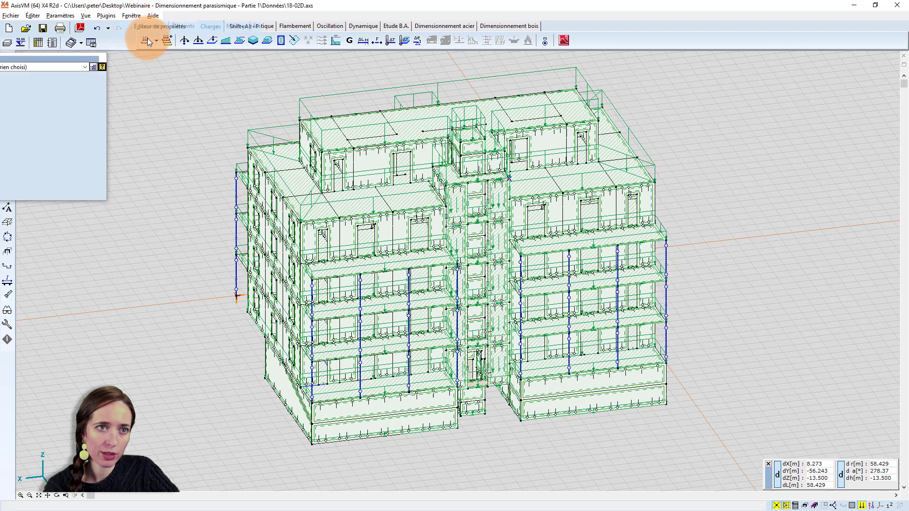
pyautogui.moveTo(71, 59); pyautogui.dragTo(167, 100)
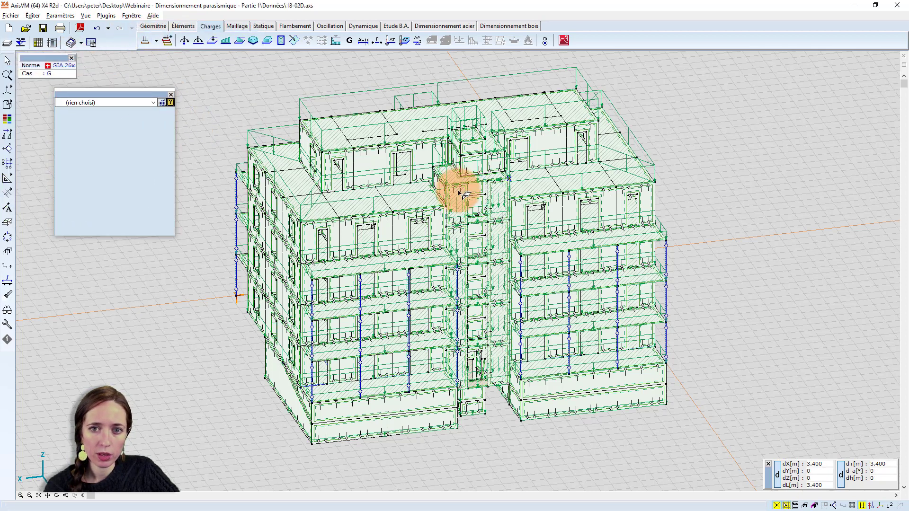
pyautogui.scroll(1, 457, 189)
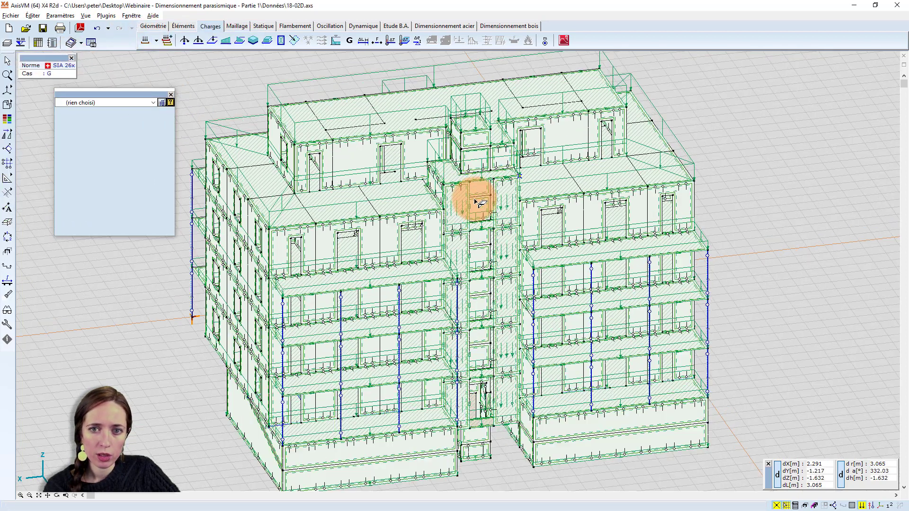
pyautogui.click(803, 505)
pyautogui.click(803, 506)
pyautogui.scroll(1, 558, 403)
pyautogui.moveTo(558, 402)
pyautogui.mouseDown(button='middle')
pyautogui.moveTo(564, 384)
pyautogui.moveTo(588, 365)
pyautogui.mouseUp(button='middle')
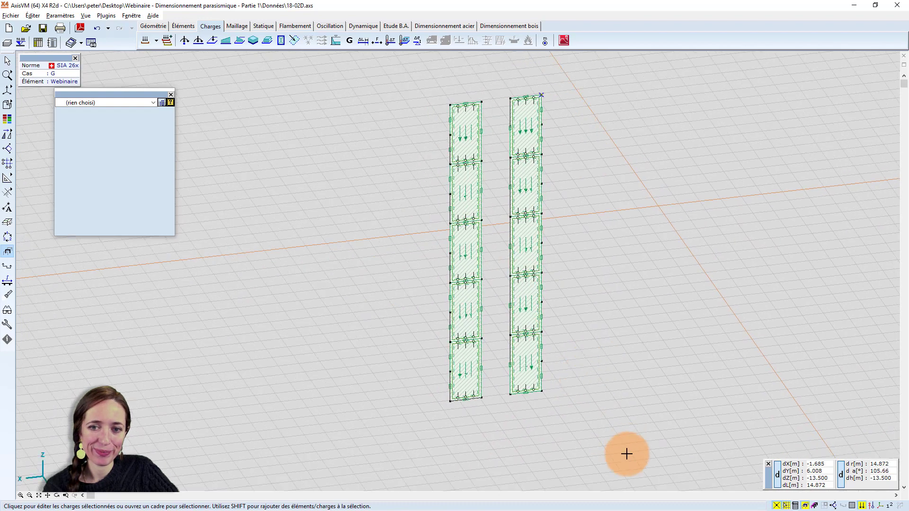
# Reassign the surface loads on the isolated wall panels to load case G sous NE and redisplay the whole building.
pyautogui.moveTo(609, 430)
pyautogui.mouseDown()
pyautogui.moveTo(531, 392)
pyautogui.moveTo(393, 112)
pyautogui.moveTo(372, 93)
pyautogui.mouseUp()
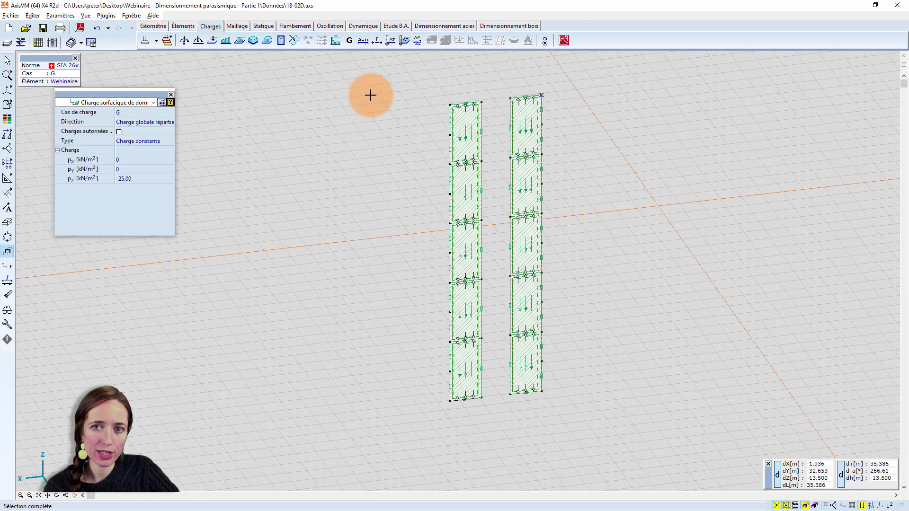
pyautogui.click(170, 113)
pyautogui.click(132, 129)
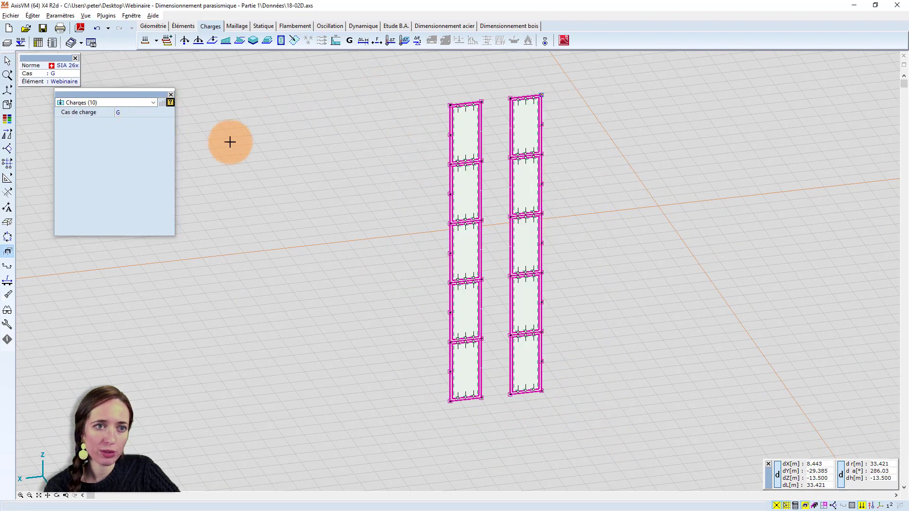
pyautogui.press('Escape')
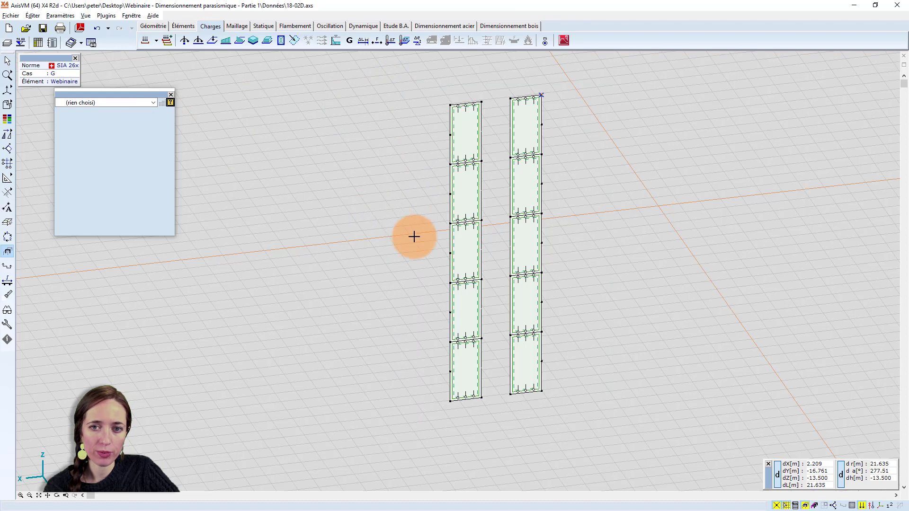
pyautogui.click(805, 506)
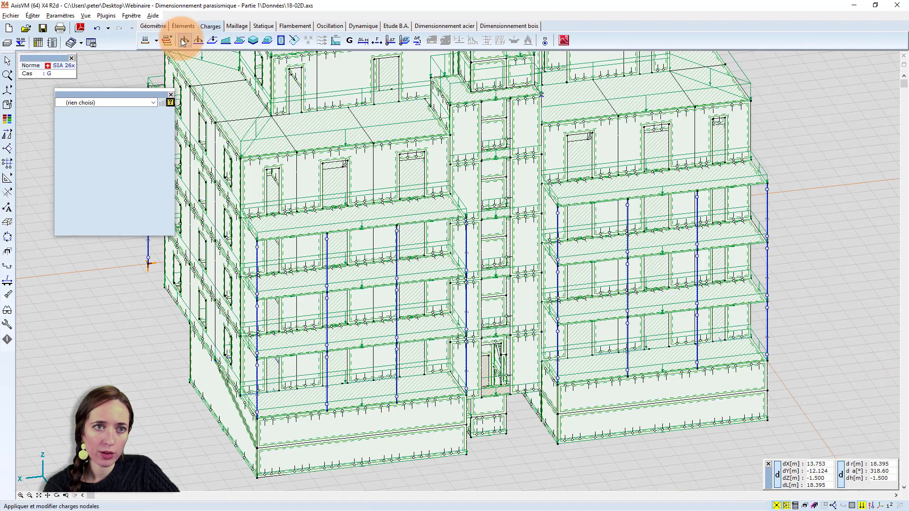
# Review the load case factors of combination Co #1 in the custom combinations table, leaving it without changes.
pyautogui.click(166, 41)
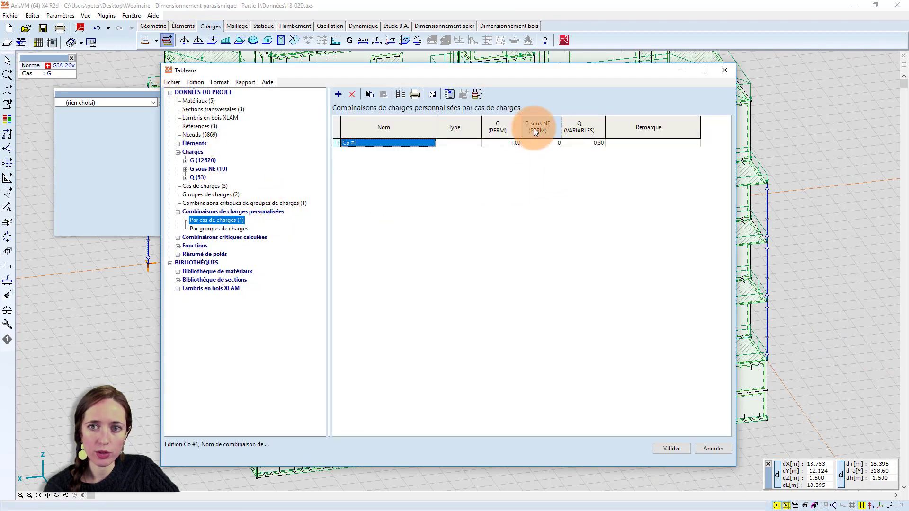
pyautogui.click(713, 449)
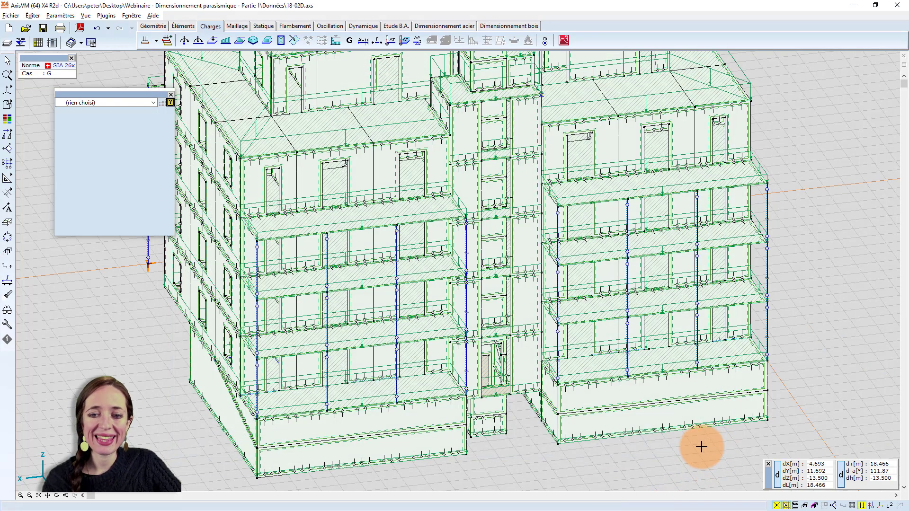
pyautogui.scroll(-1, 421, 338)
pyautogui.moveTo(420, 333); pyautogui.dragTo(427, 338, button='middle')
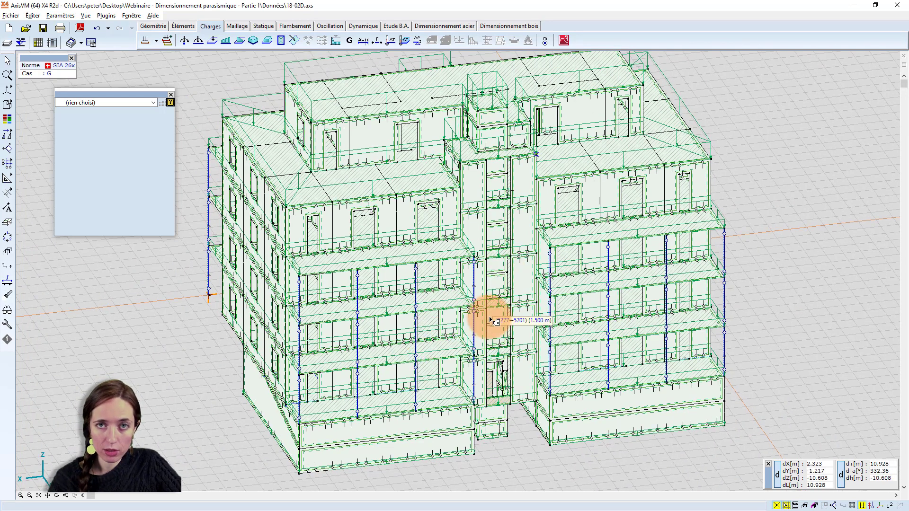
pyautogui.moveTo(486, 175)
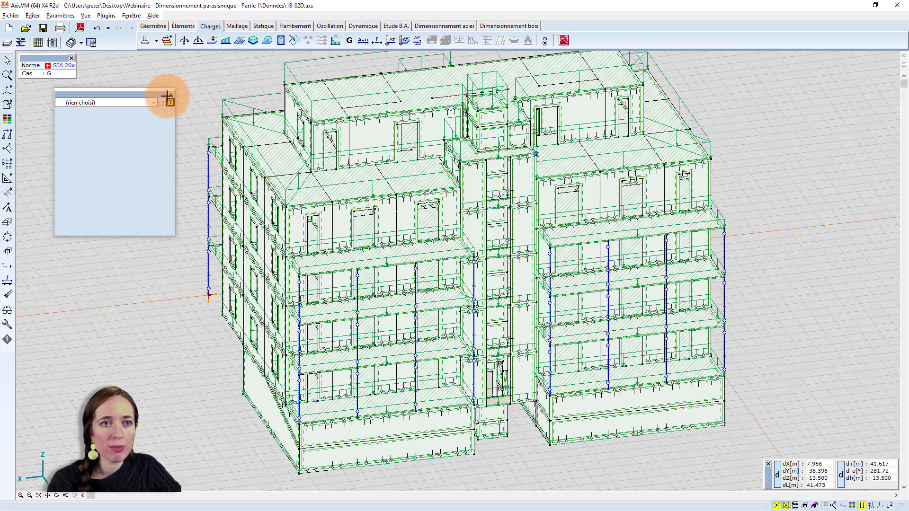
# Create an ungrouped static load case named Remplacement and make it the active case.
pyautogui.click(145, 40)
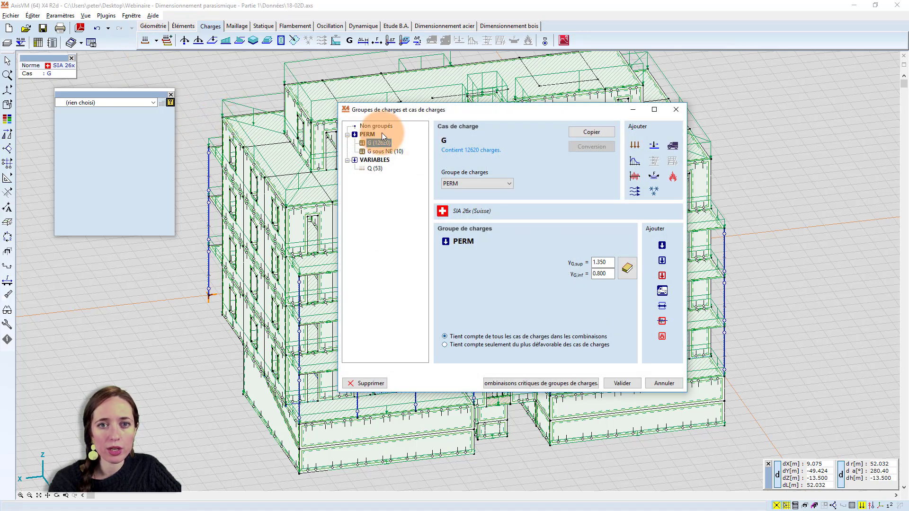
pyautogui.click(384, 126)
pyautogui.click(635, 144)
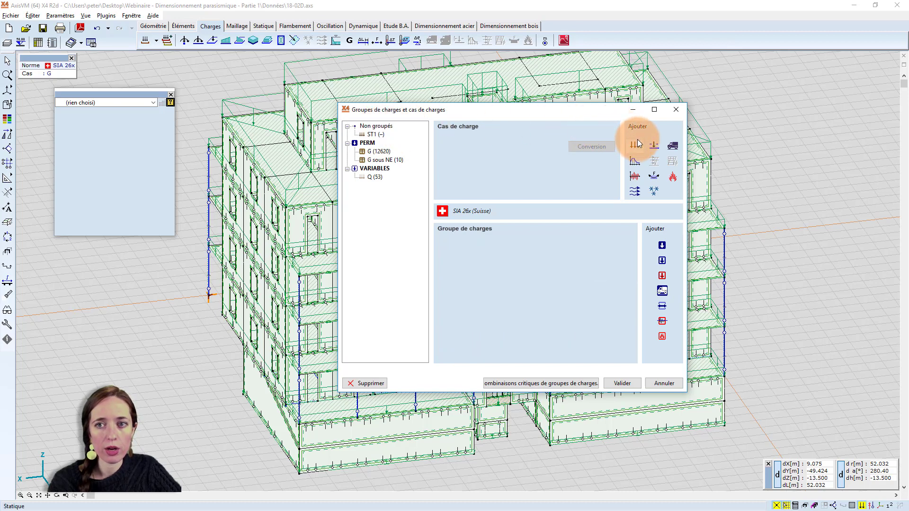
pyautogui.write('Remp')
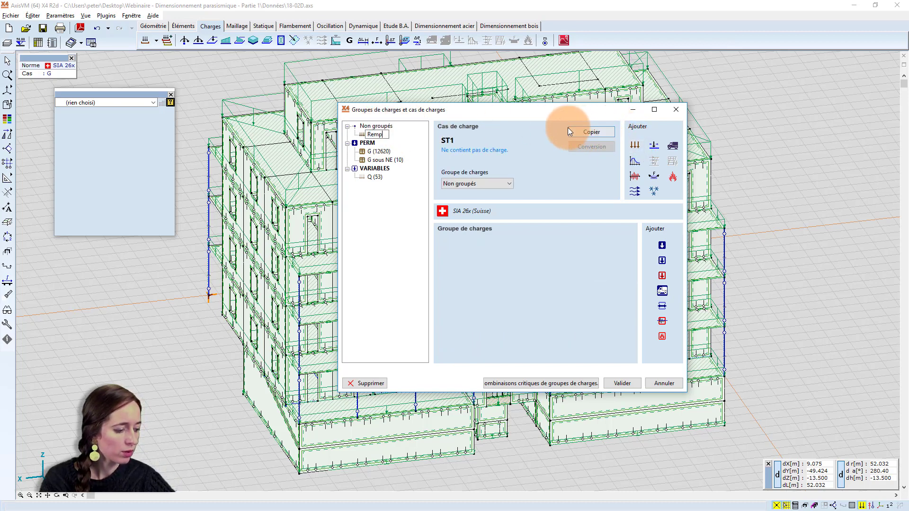
pyautogui.write('lacemeb')
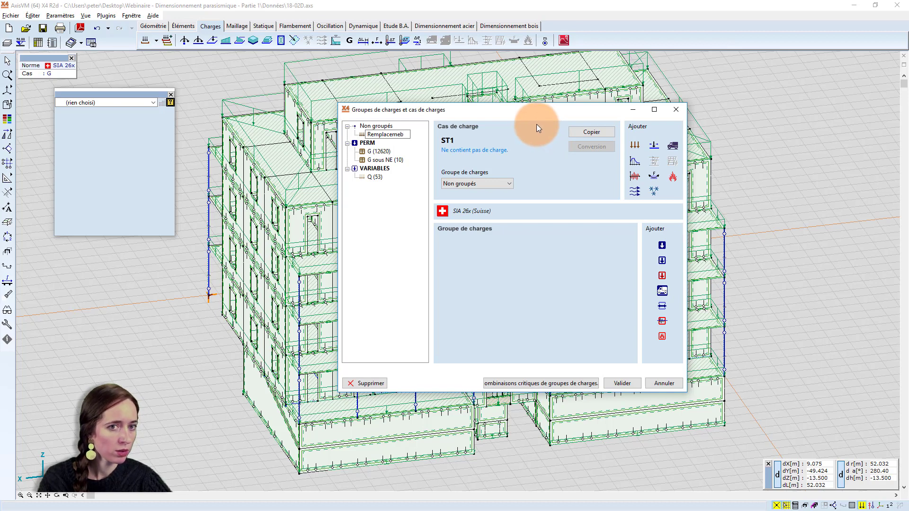
pyautogui.press('BackSpace')
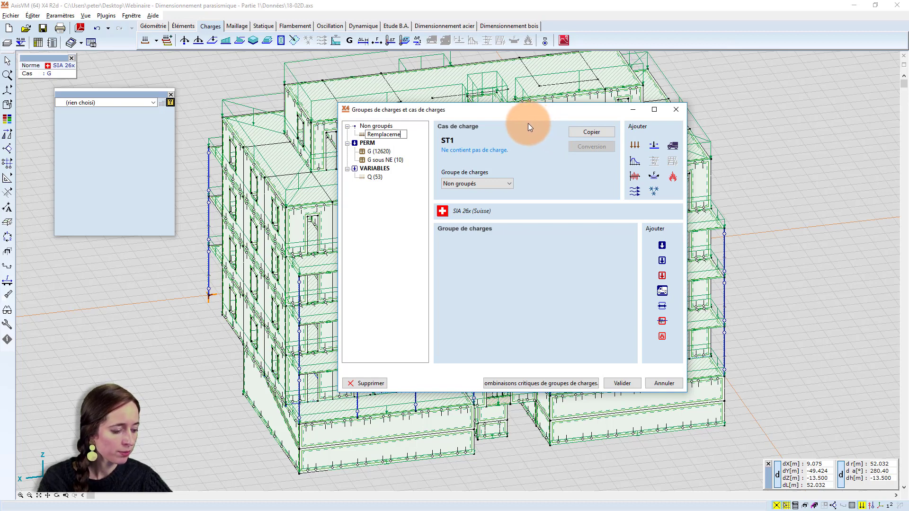
pyautogui.write('nt (-')
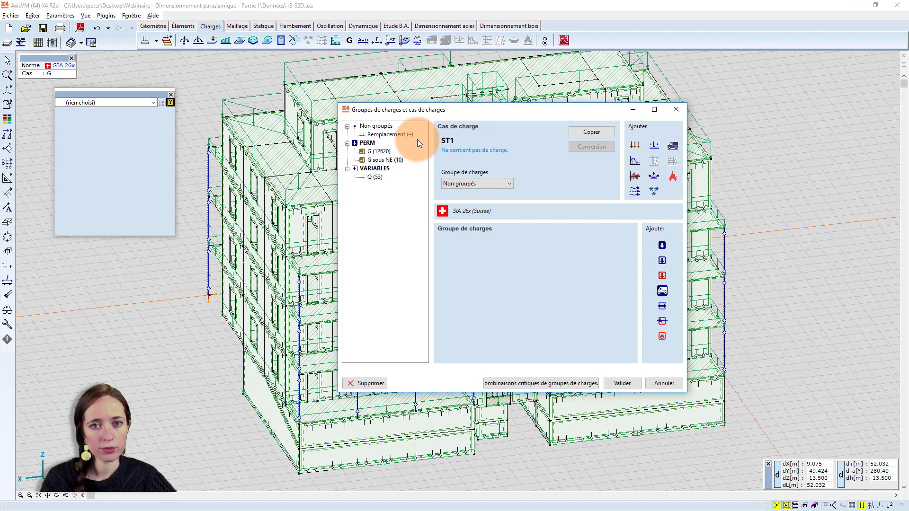
pyautogui.click(626, 383)
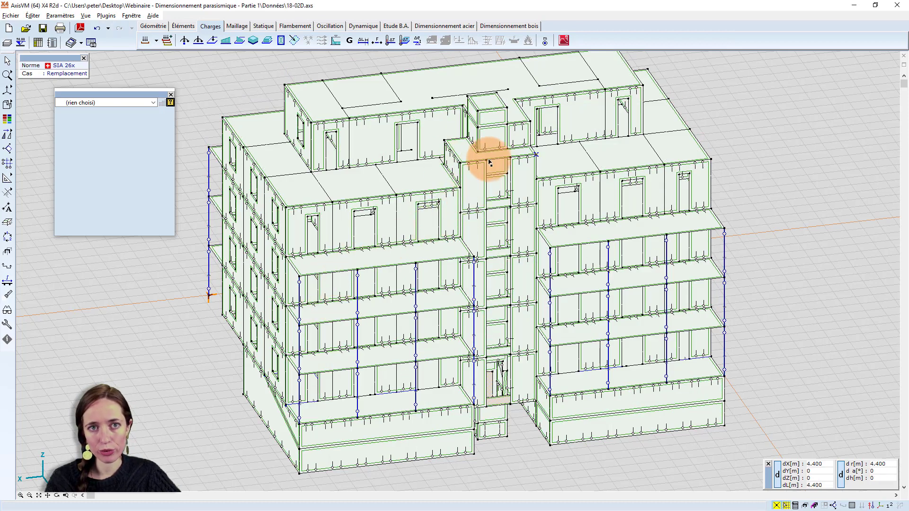
# Place line loads with pZ1 and pZ2 of -5 kN/m on the wall strips either side of the stairwell, along the two uppermost levels.
pyautogui.moveTo(487, 166)
pyautogui.mouseDown(button='middle')
pyautogui.moveTo(478, 164)
pyautogui.moveTo(483, 173)
pyautogui.mouseUp(button='middle')
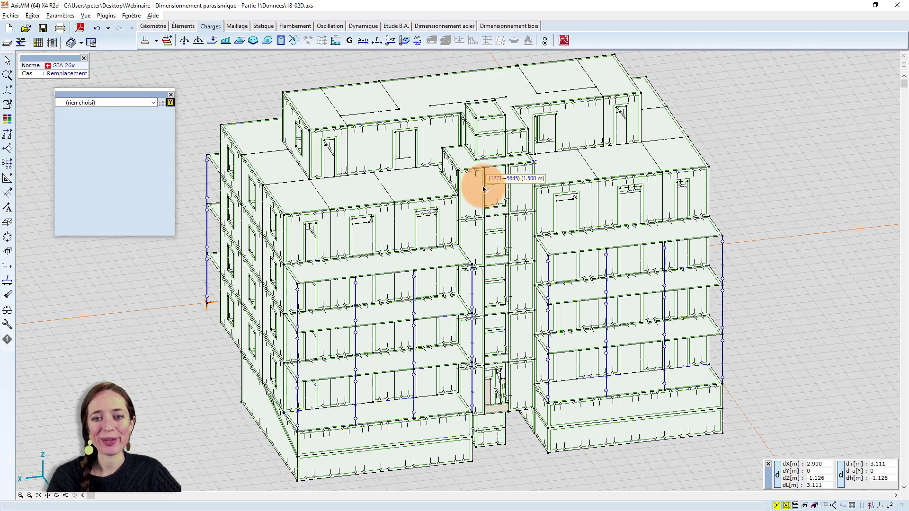
pyautogui.keyDown('alt'); pyautogui.moveTo(480, 189); pyautogui.dragTo(488, 179, button='middle'); pyautogui.keyUp('alt')
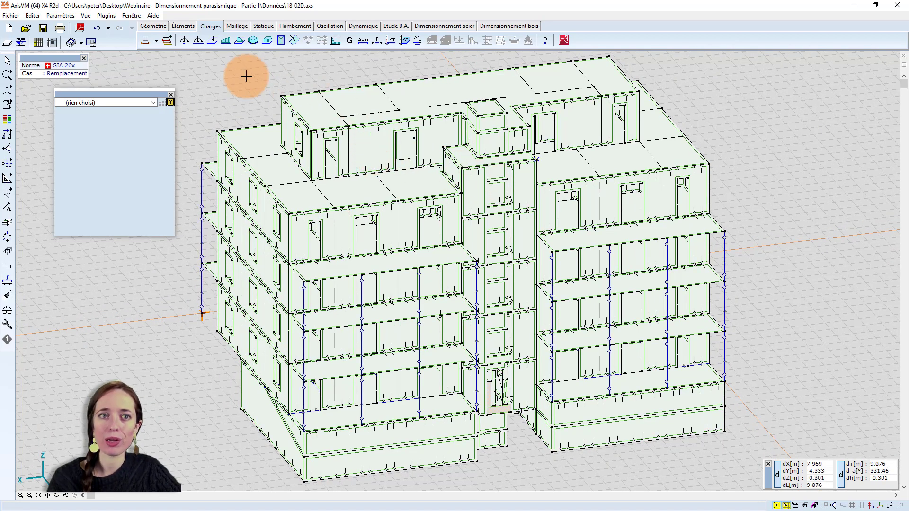
pyautogui.click(240, 40)
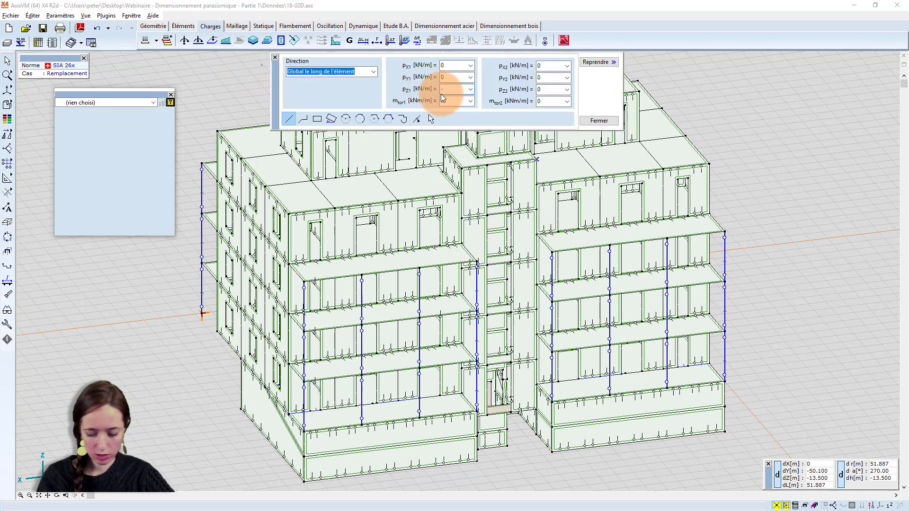
pyautogui.write('-5')
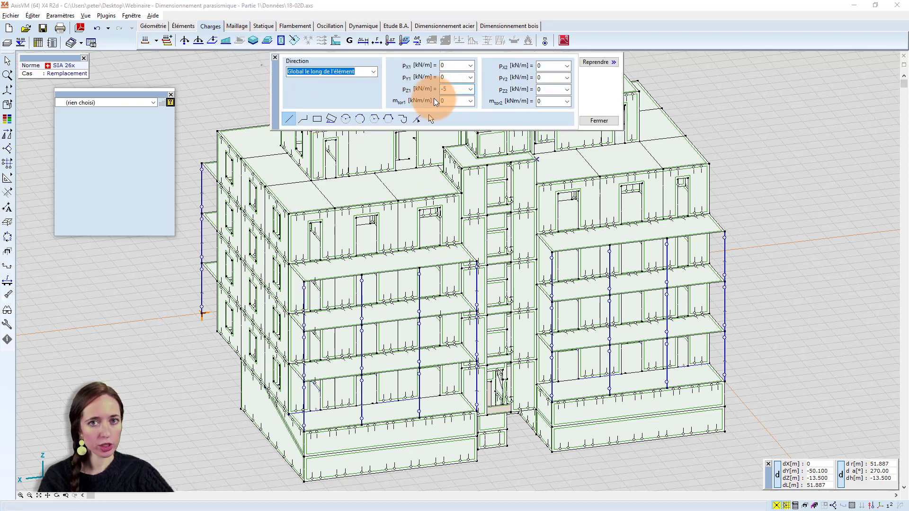
pyautogui.click(549, 90)
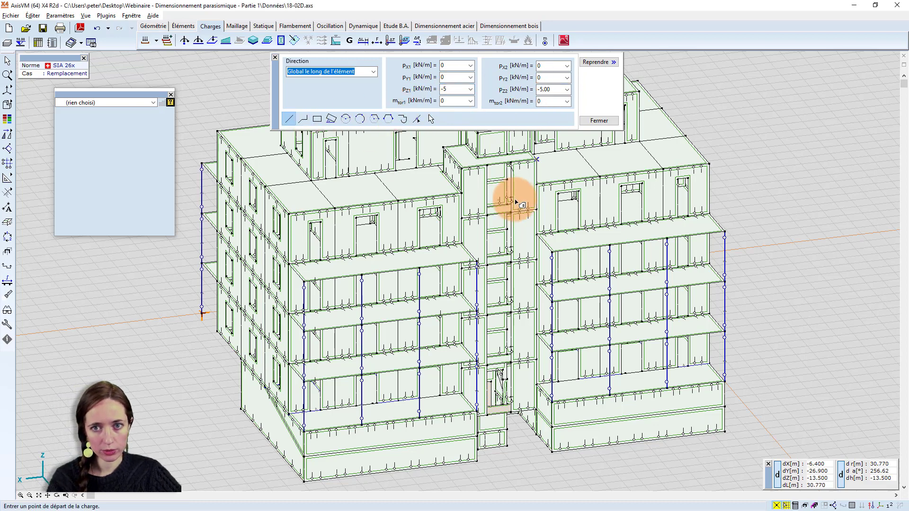
pyautogui.scroll(2, 470, 175)
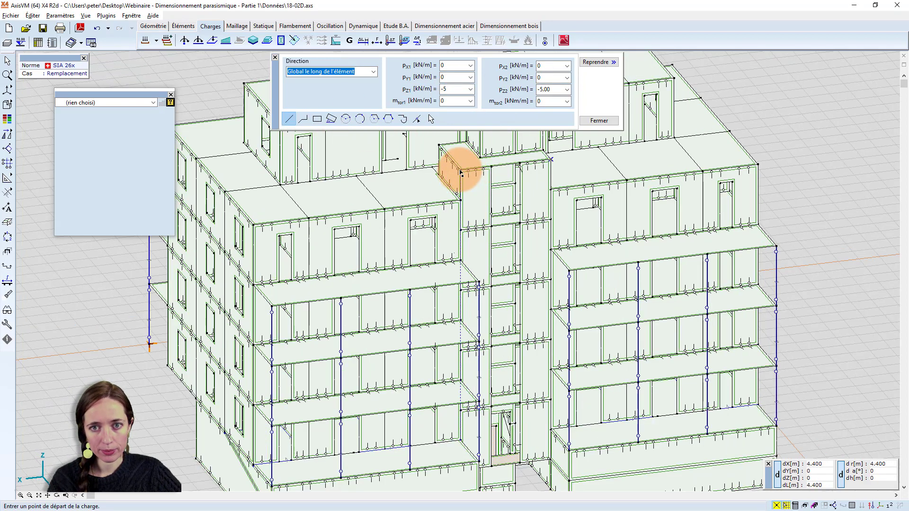
pyautogui.click(462, 174)
pyautogui.click(481, 192)
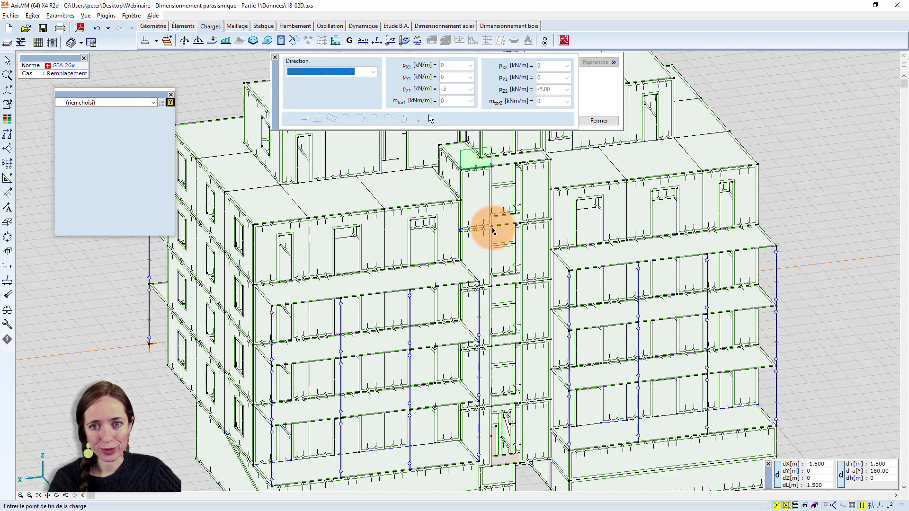
pyautogui.click(494, 231)
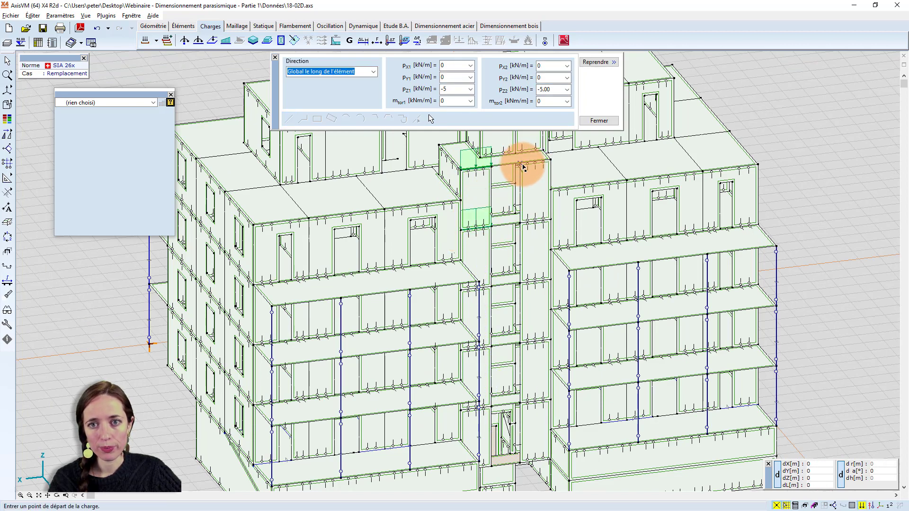
pyautogui.click(549, 158)
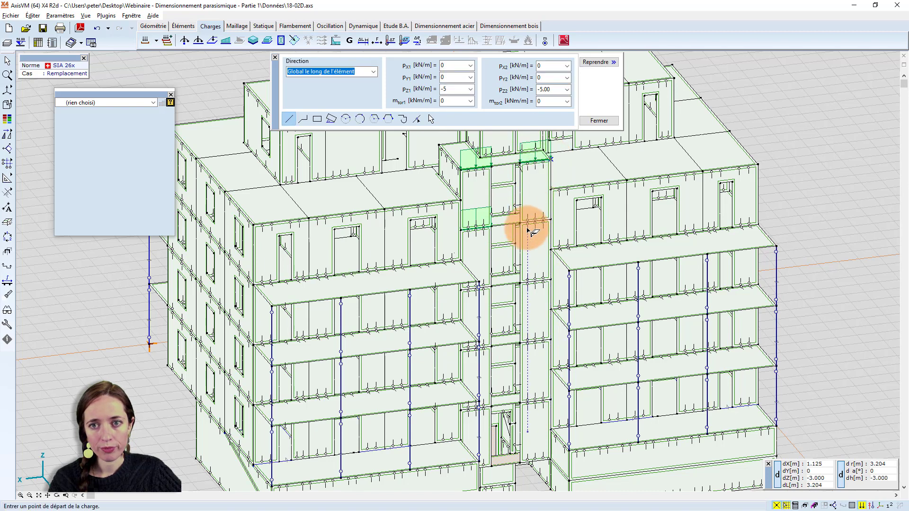
pyautogui.click(548, 220)
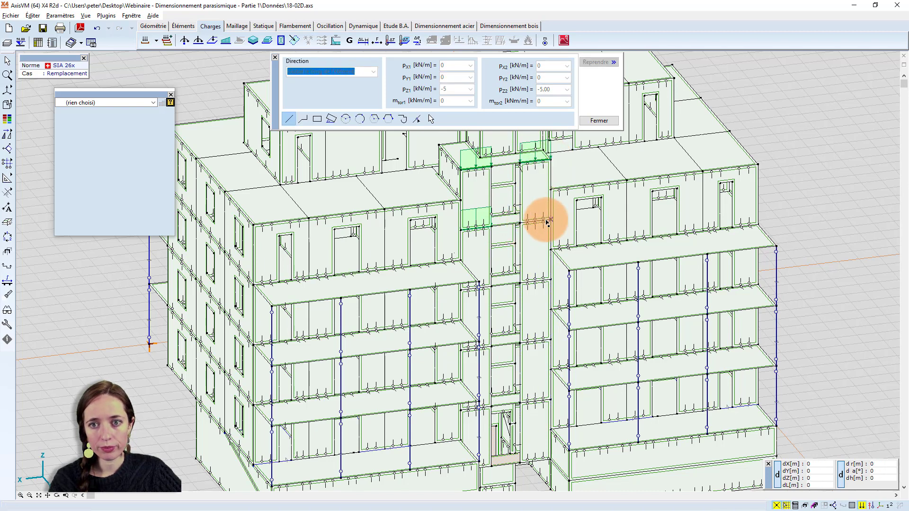
pyautogui.click(521, 222)
# Add the same -5 kN/m line loads on both wall strips beside the stairwell at the third and fourth levels from the top.
pyautogui.scroll(2, 462, 294)
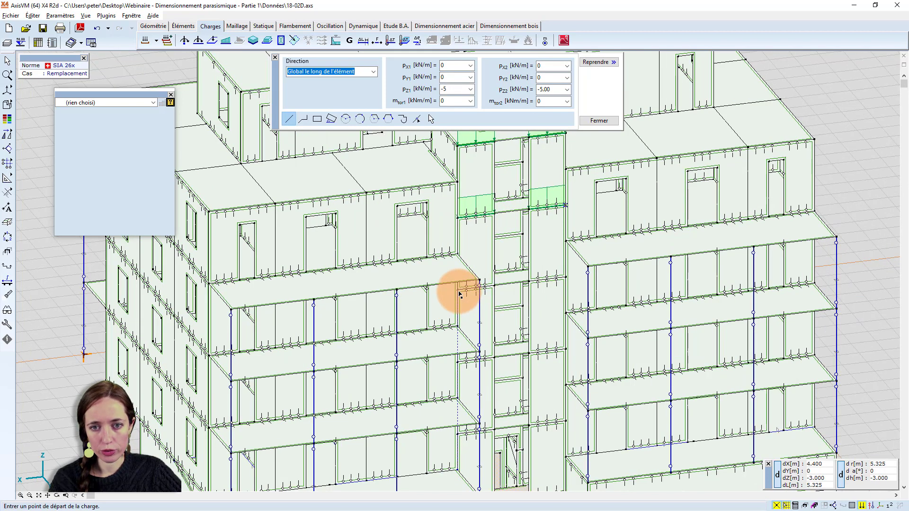
pyautogui.click(459, 288)
pyautogui.click(495, 285)
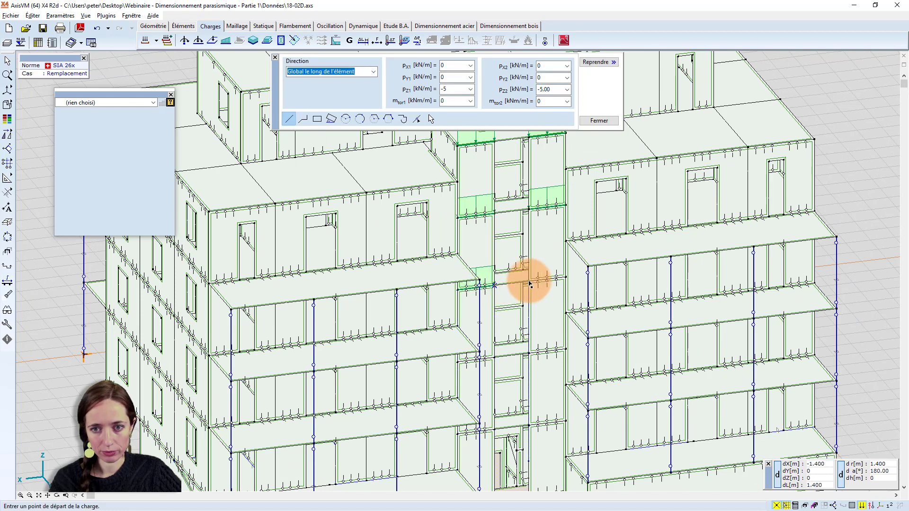
pyautogui.click(529, 283)
pyautogui.click(567, 282)
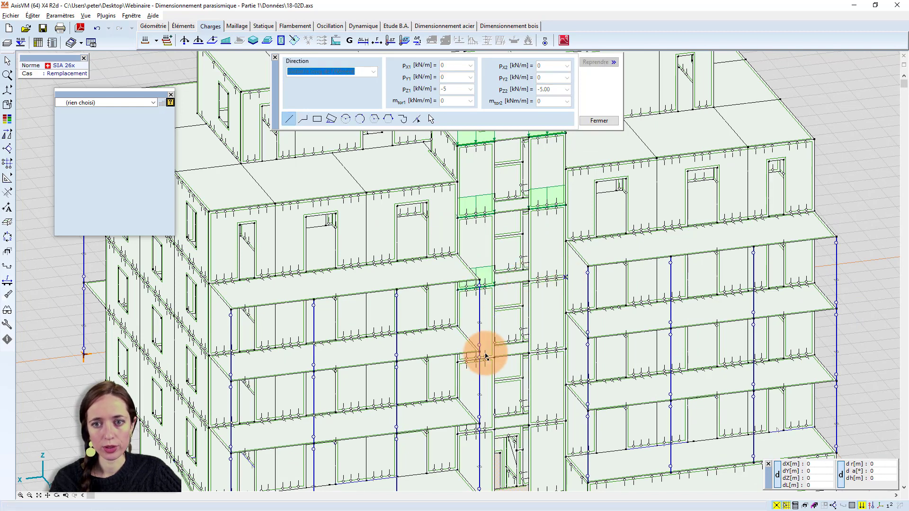
pyautogui.moveTo(471, 361); pyautogui.dragTo(479, 325, button='middle')
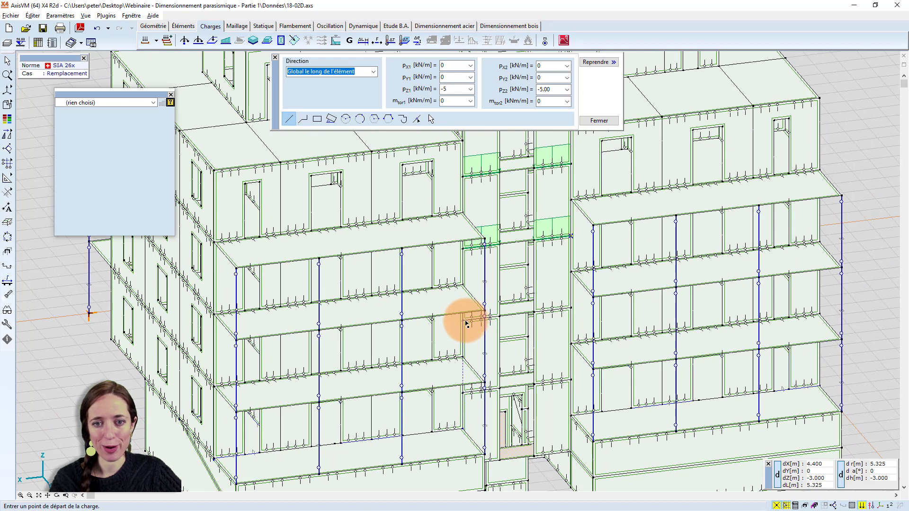
pyautogui.click(464, 322)
pyautogui.click(499, 316)
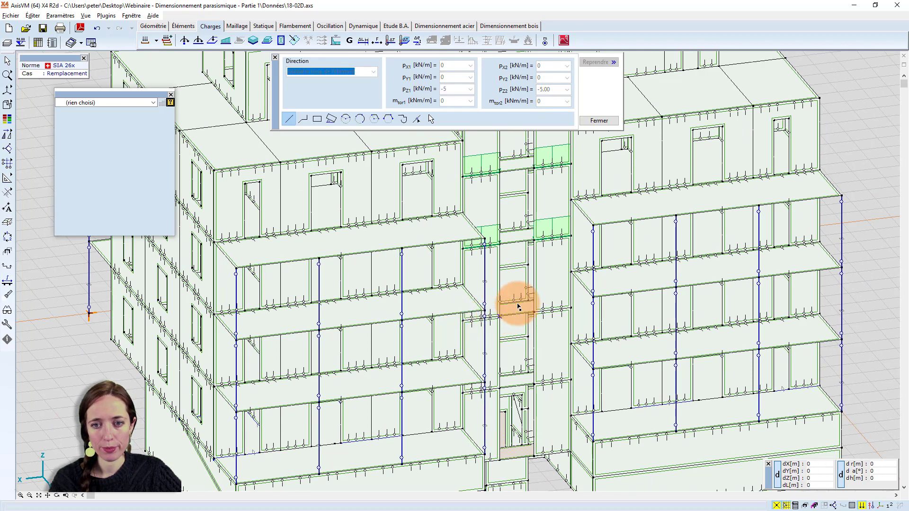
pyautogui.click(534, 313)
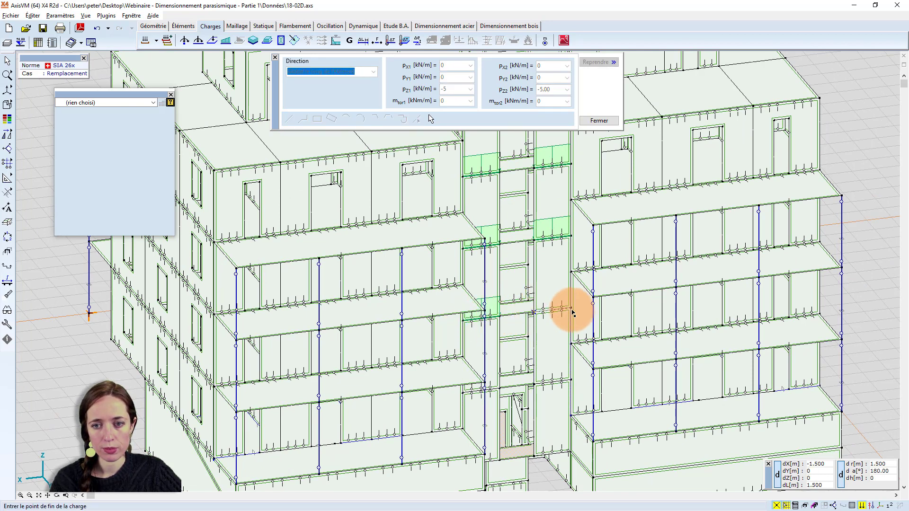
pyautogui.click(572, 310)
# Add the -5 kN/m line loads on both wall strips at the two lowest levels, above and at the foot of the entrance door, and finish load placement.
pyautogui.click(462, 393)
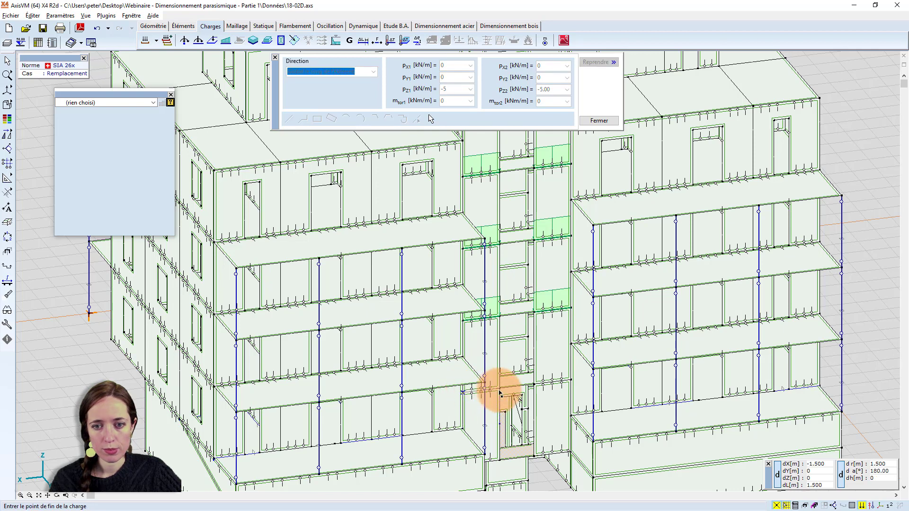
pyautogui.click(534, 382)
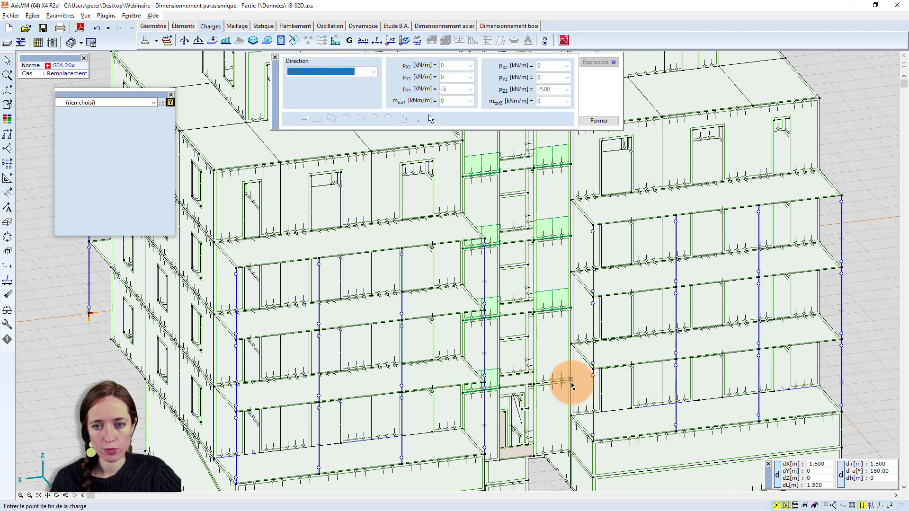
pyautogui.moveTo(517, 428); pyautogui.dragTo(405, 398, button='middle')
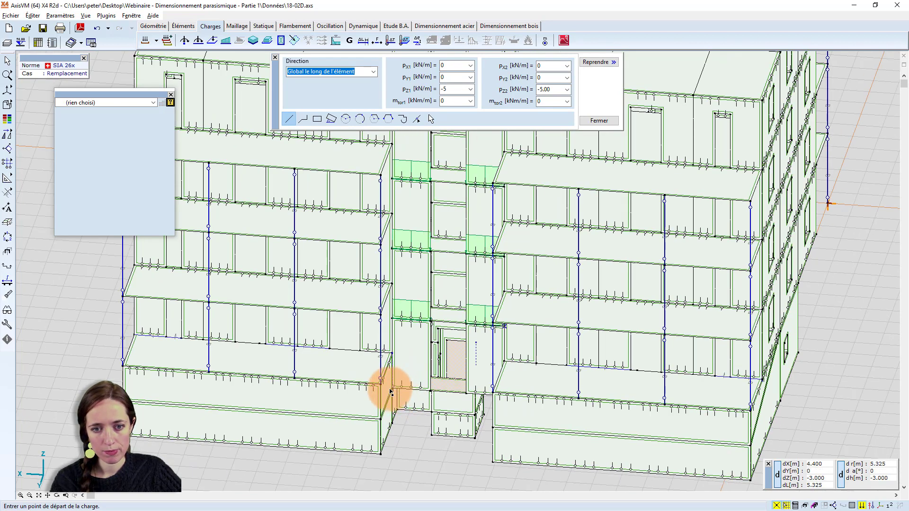
pyautogui.click(393, 388)
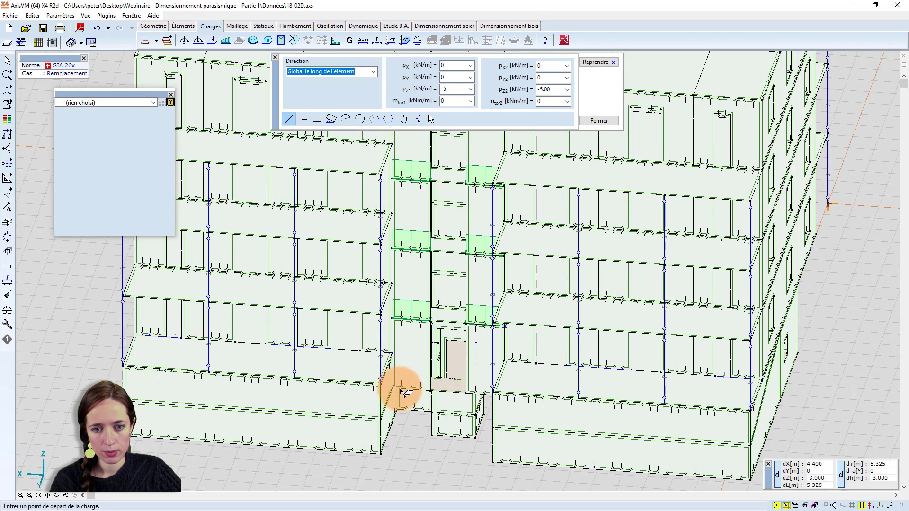
pyautogui.click(431, 395)
pyautogui.keyDown('alt'); pyautogui.moveTo(432, 397); pyautogui.dragTo(523, 399, button='middle'); pyautogui.keyUp('alt')
pyautogui.click(522, 393)
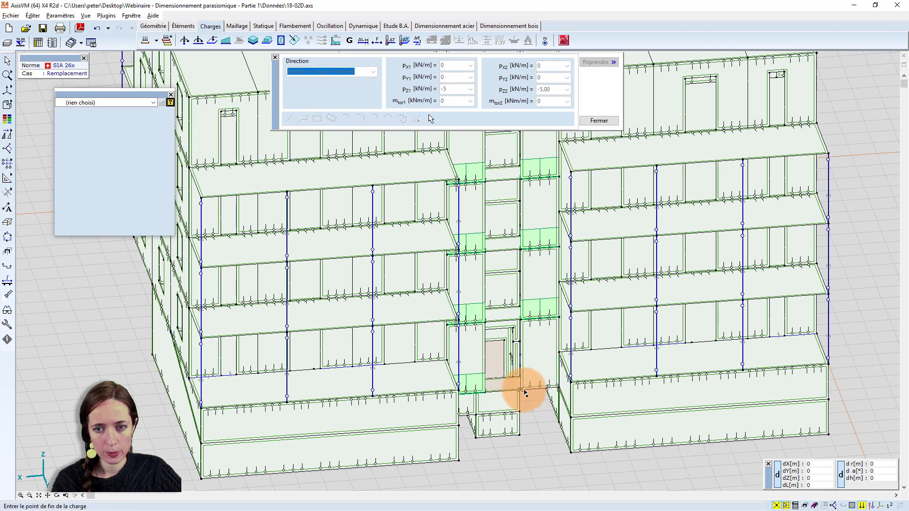
pyautogui.click(560, 390)
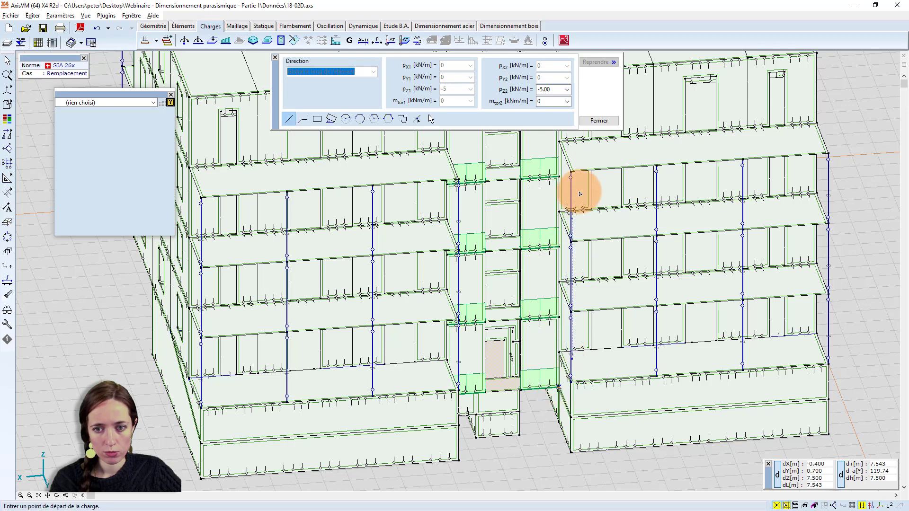
pyautogui.click(599, 121)
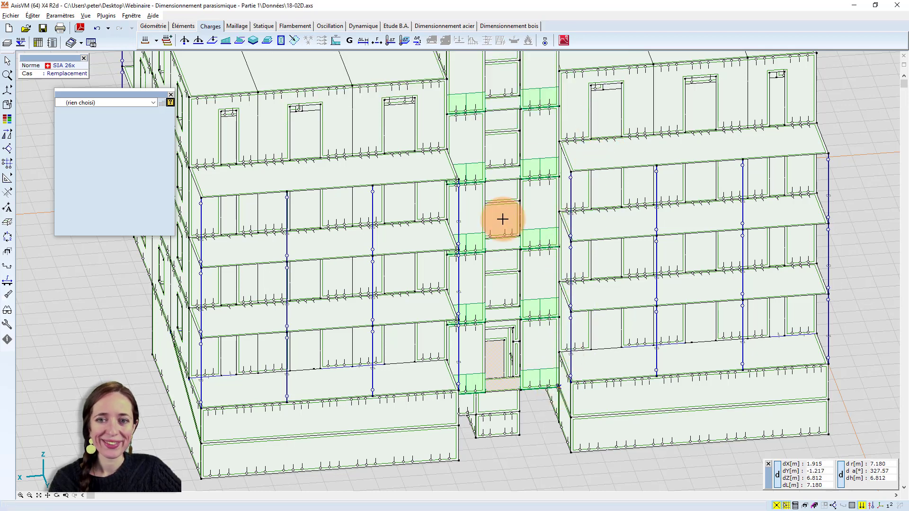
# Set the factor of load case Remplacement to 1.00 in custom combination Co #1 and save the table.
pyautogui.moveTo(501, 217); pyautogui.dragTo(506, 235, button='middle')
pyautogui.scroll(-2, 506, 235)
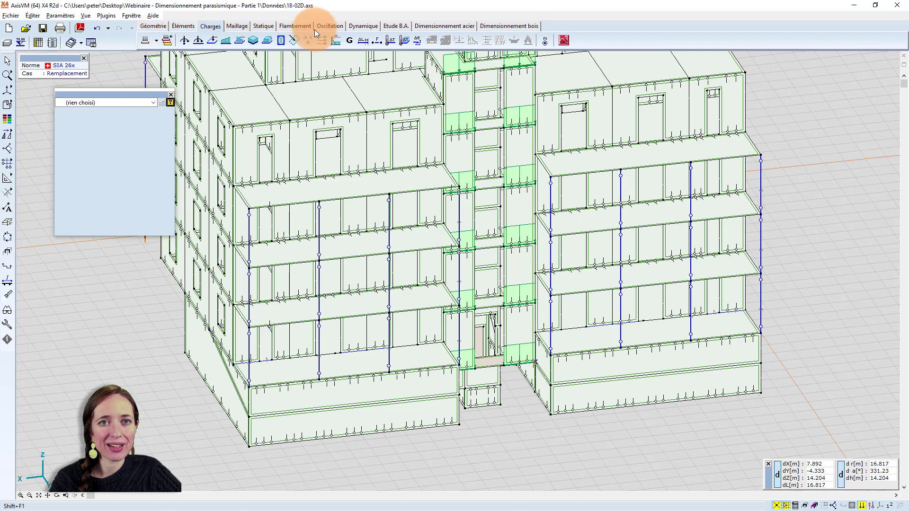
pyautogui.click(168, 42)
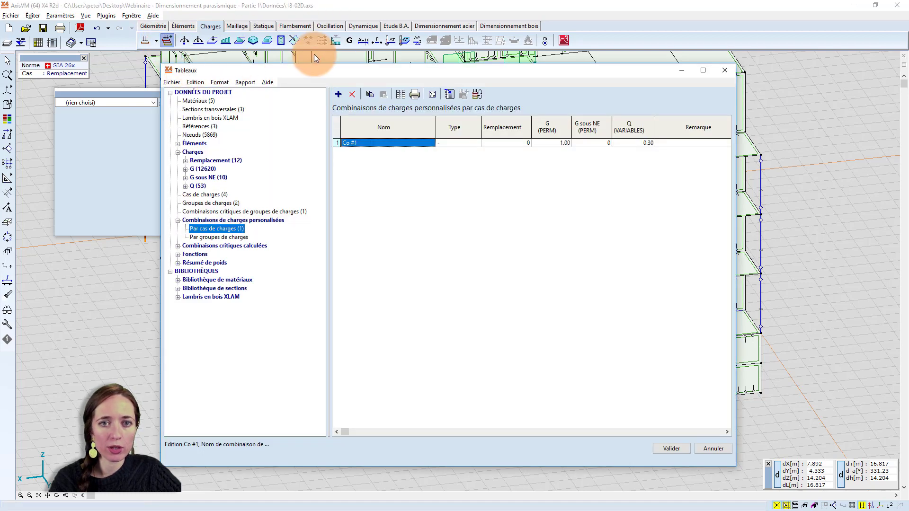
pyautogui.click(510, 144)
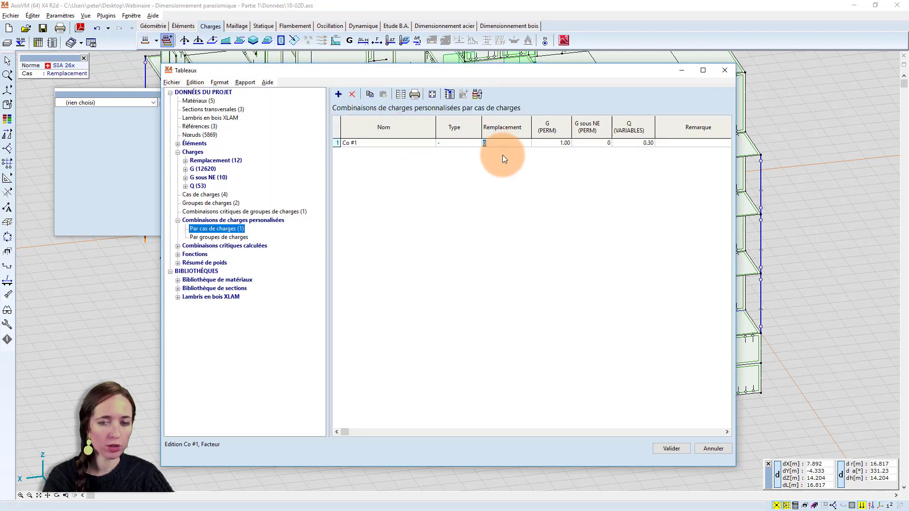
pyautogui.write('1.0')
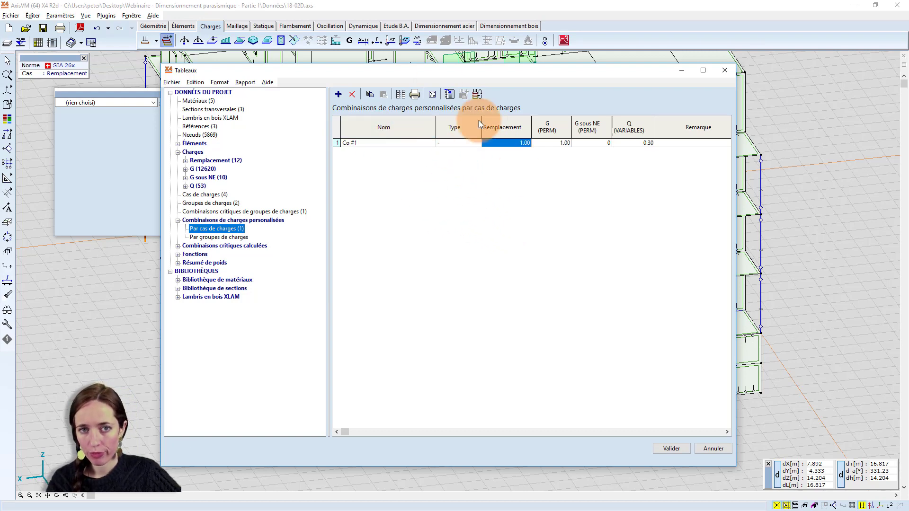
pyautogui.click(676, 449)
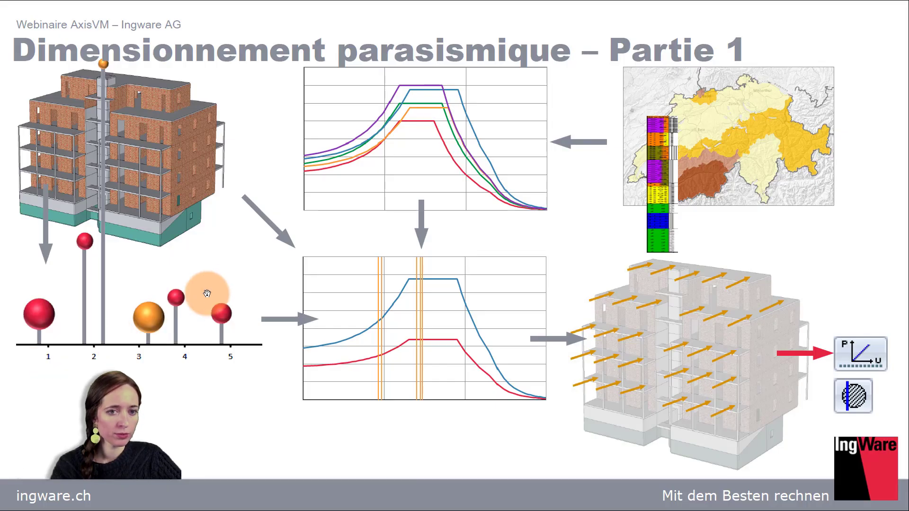
pyautogui.click(96, 313)
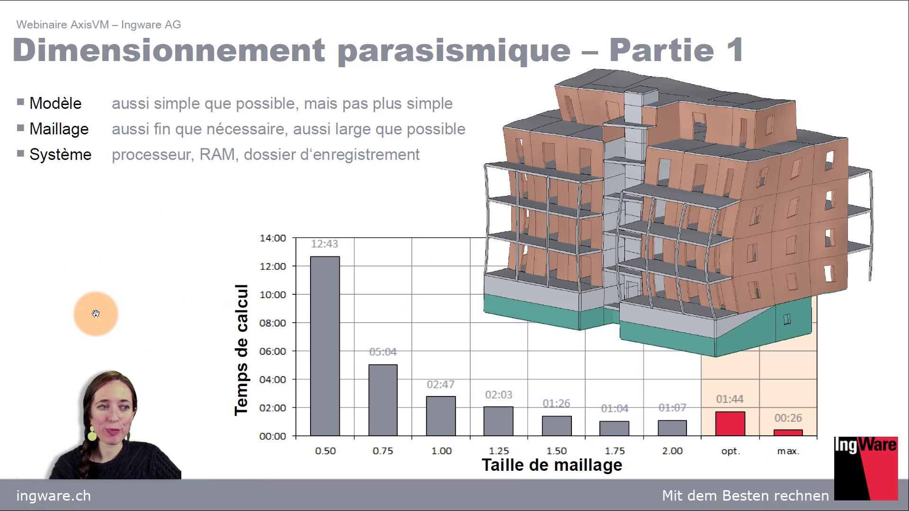